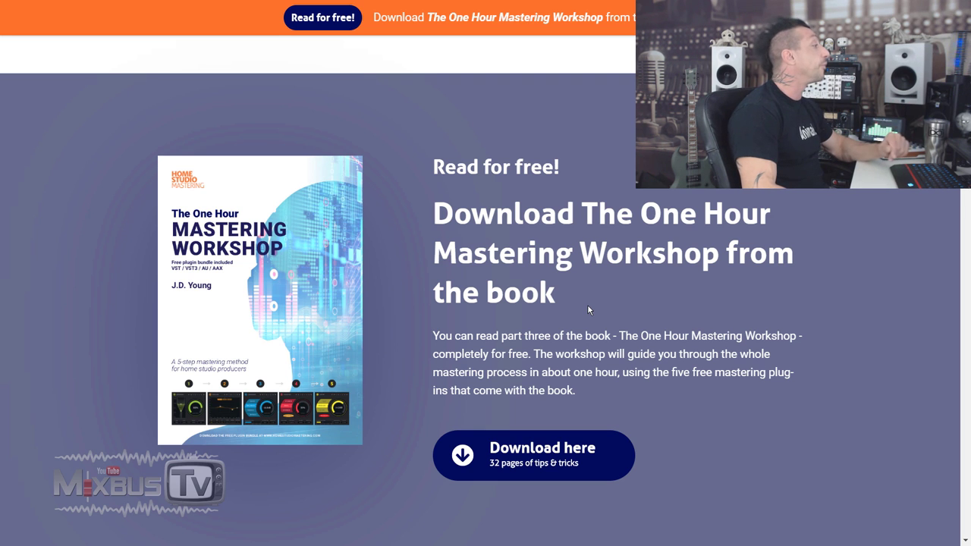
- Scroll homestudiomastering.com past the book and workshop downloads to the Noiz-Lab LE bundle screenshots
scroll(587, 305, "down", 10)
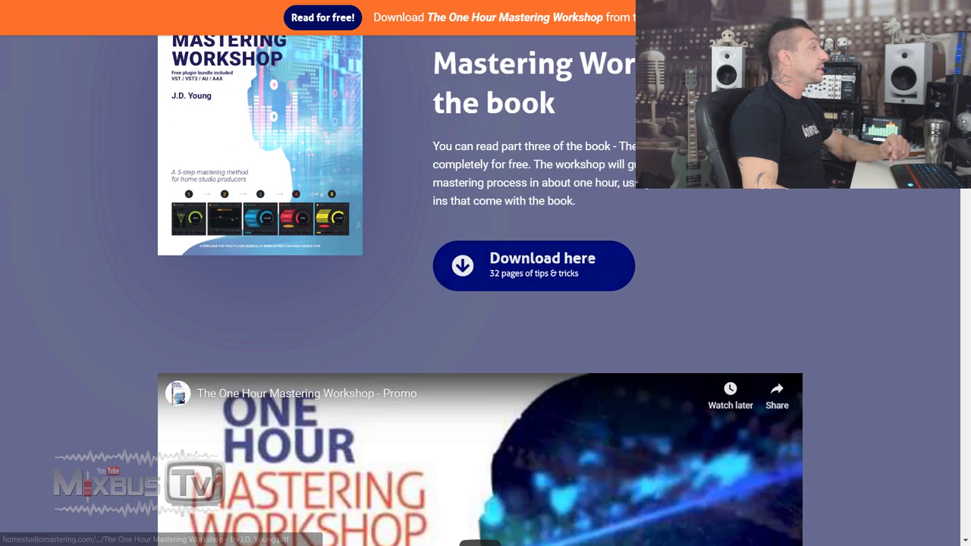
scroll(577, 196, "down", 2)
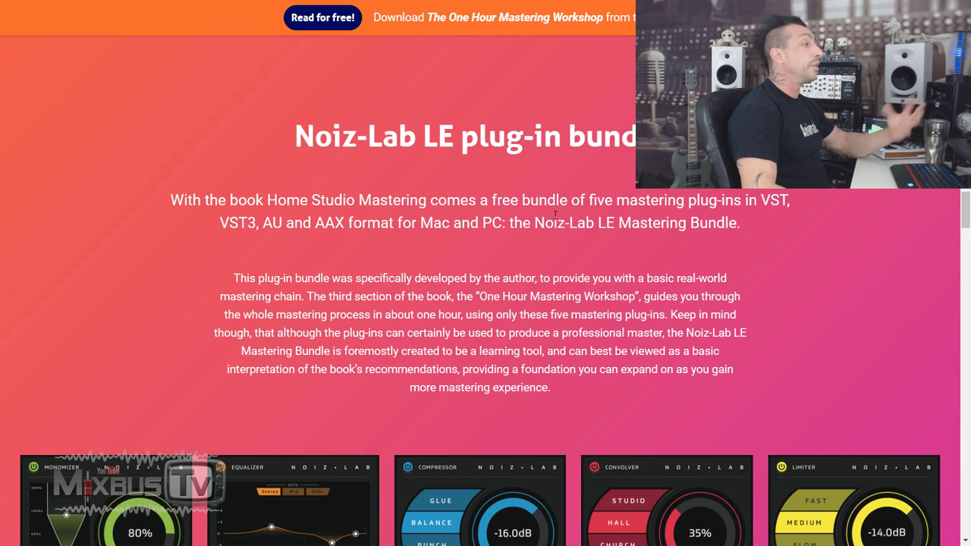
scroll(555, 215, "down", 1)
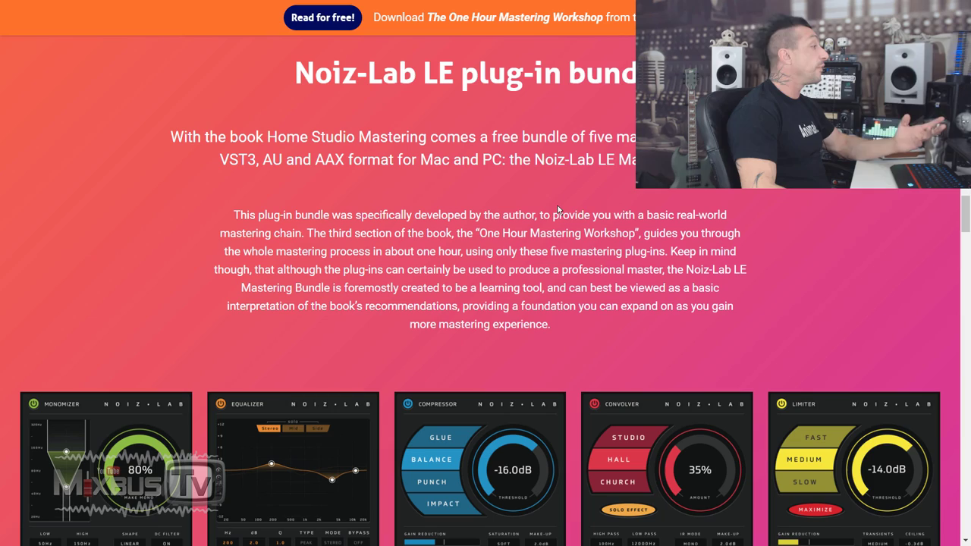
scroll(574, 196, "down", 1)
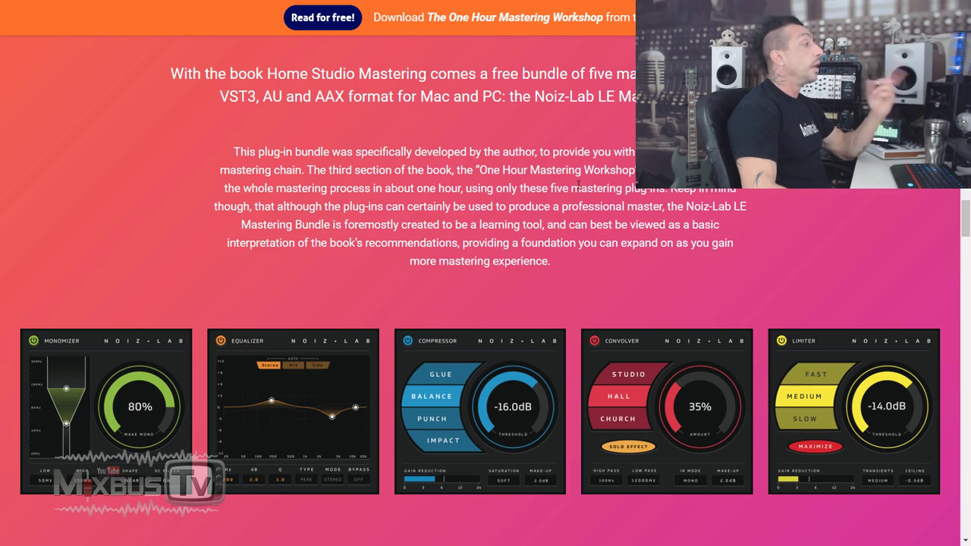
scroll(579, 184, "up", 15)
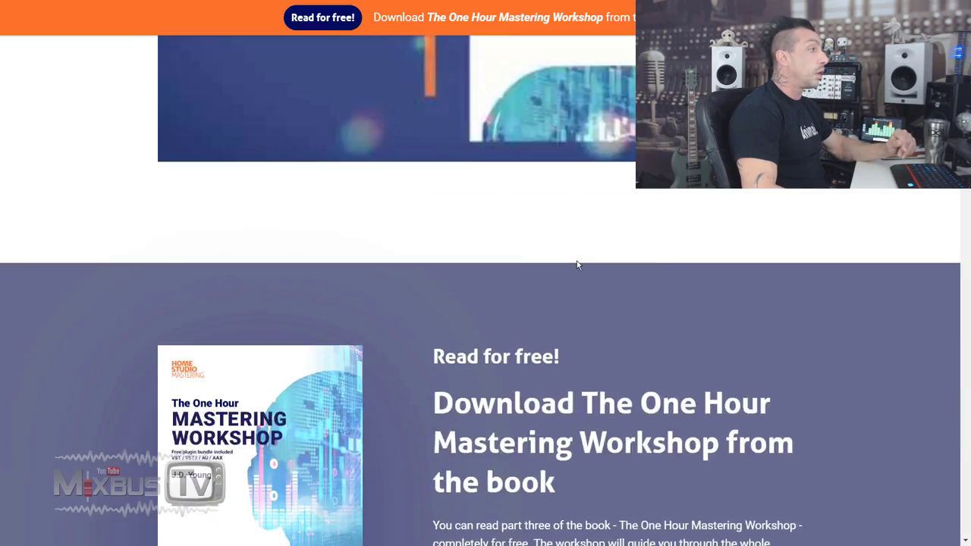
scroll(579, 277, "up", 10)
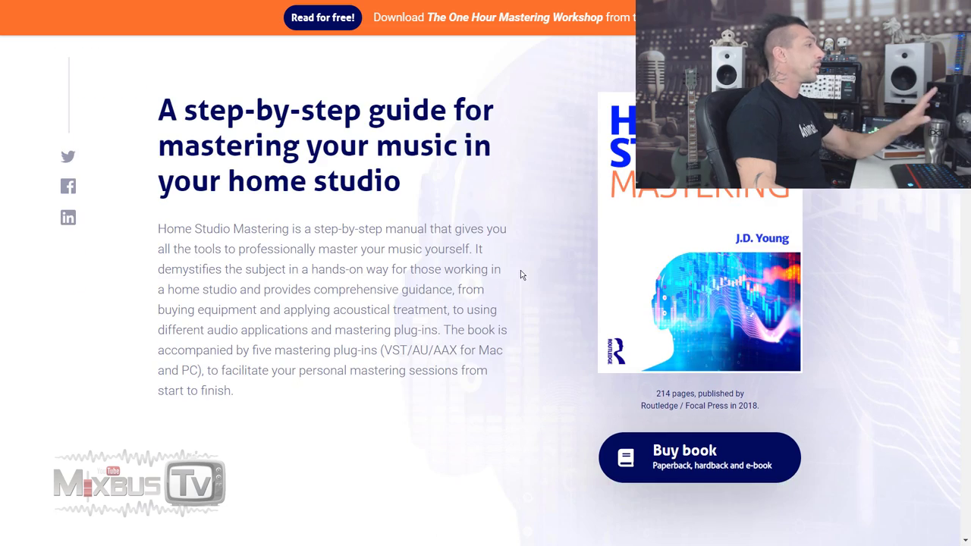
scroll(520, 272, "down", 20)
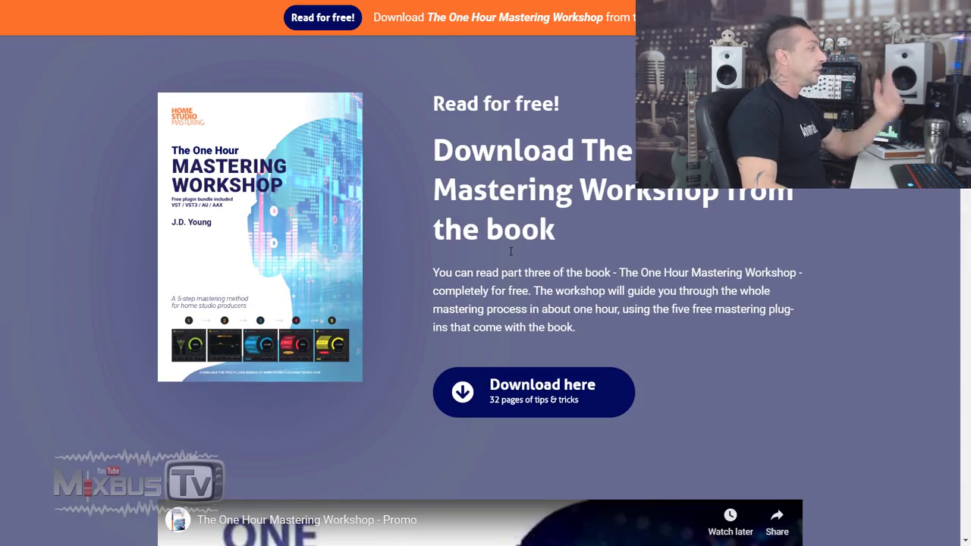
scroll(514, 257, "down", 12)
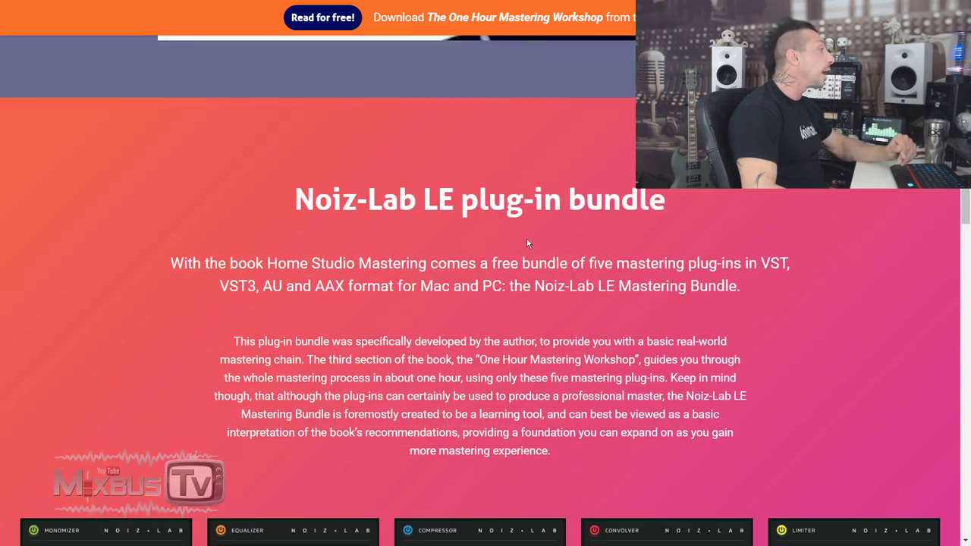
scroll(516, 231, "down", 2)
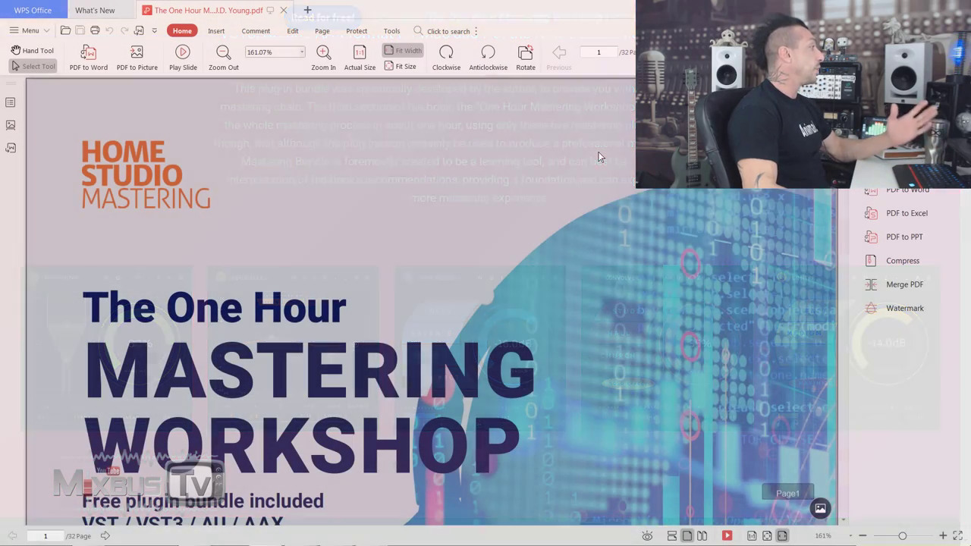
- Scroll the mastering workshop PDF to the Convolver paragraph on page 24
scroll(575, 138, "down", 5)
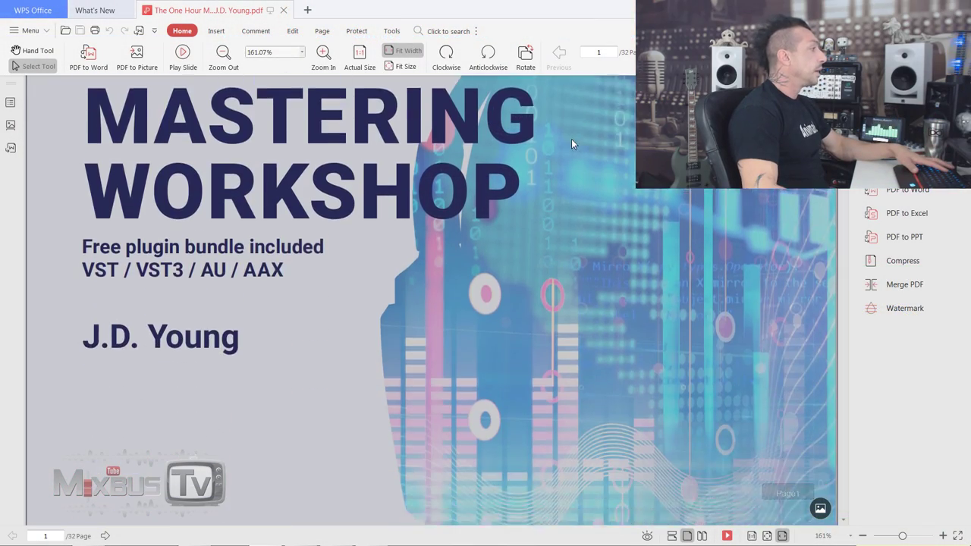
scroll(570, 144, "down", 6)
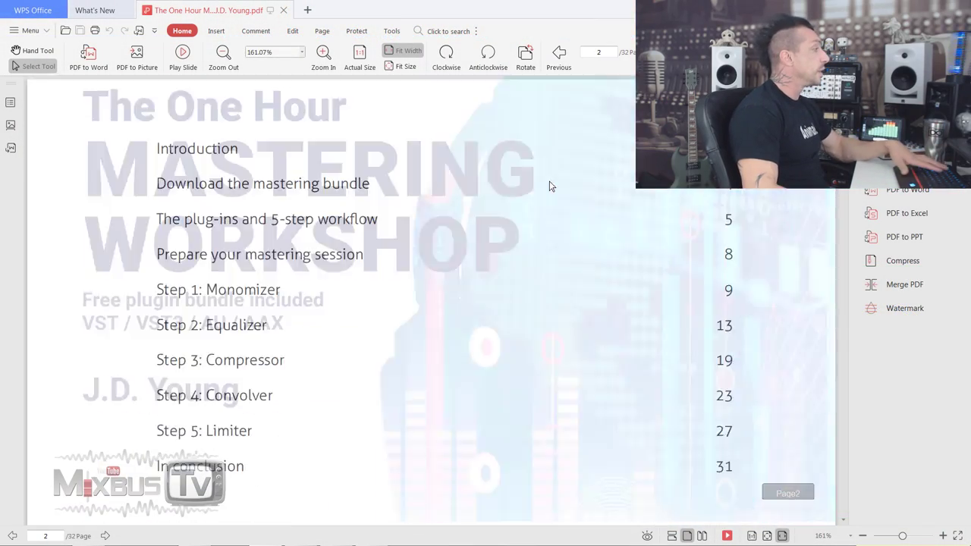
scroll(549, 186, "down", 12)
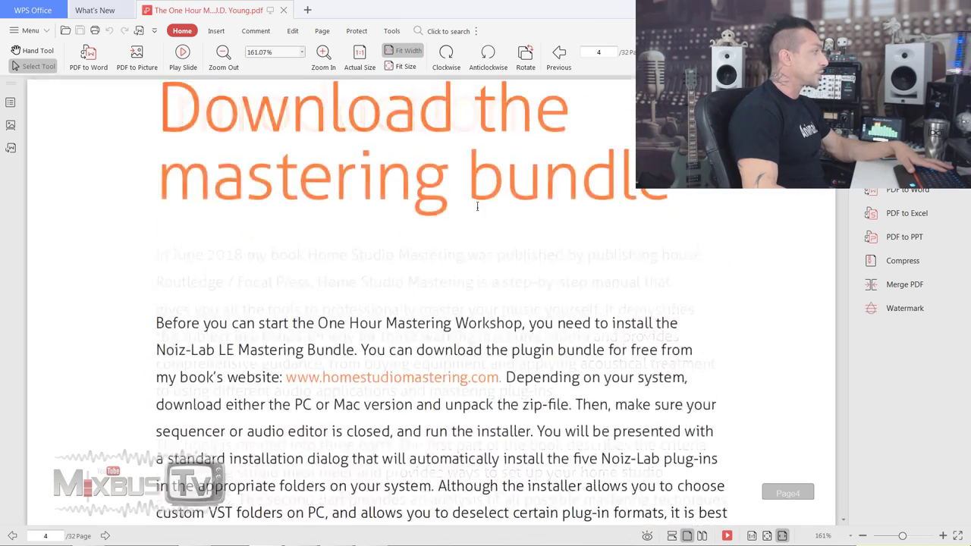
scroll(477, 205, "down", 5)
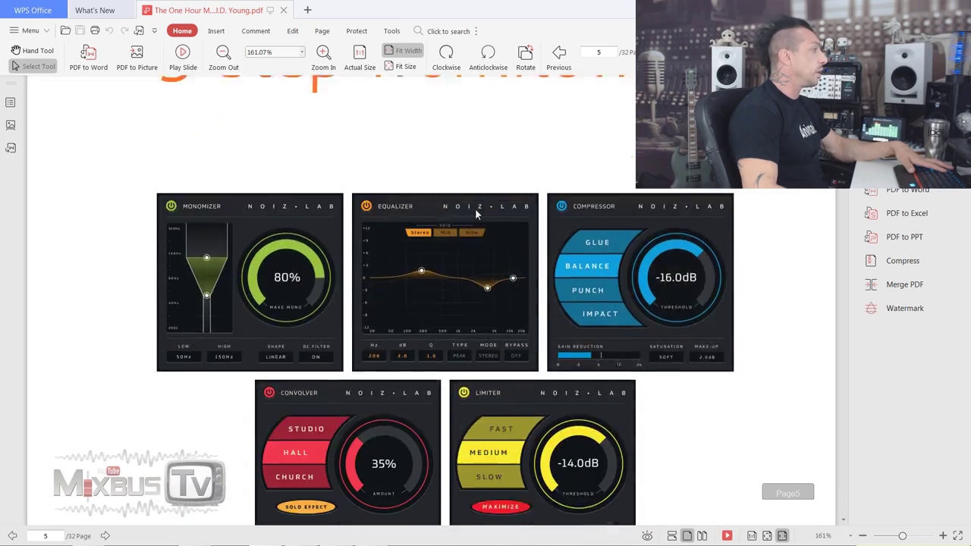
scroll(475, 209, "down", 10)
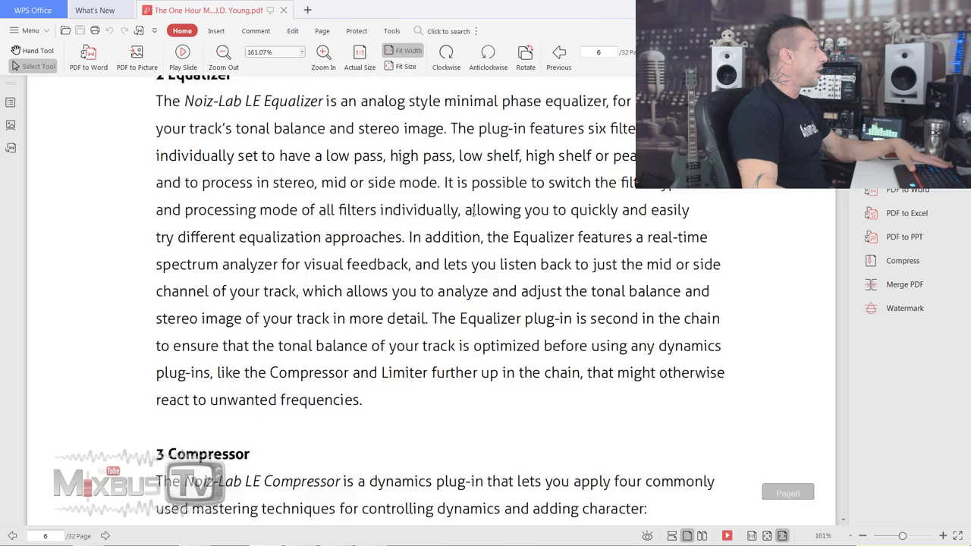
scroll(473, 211, "down", 20)
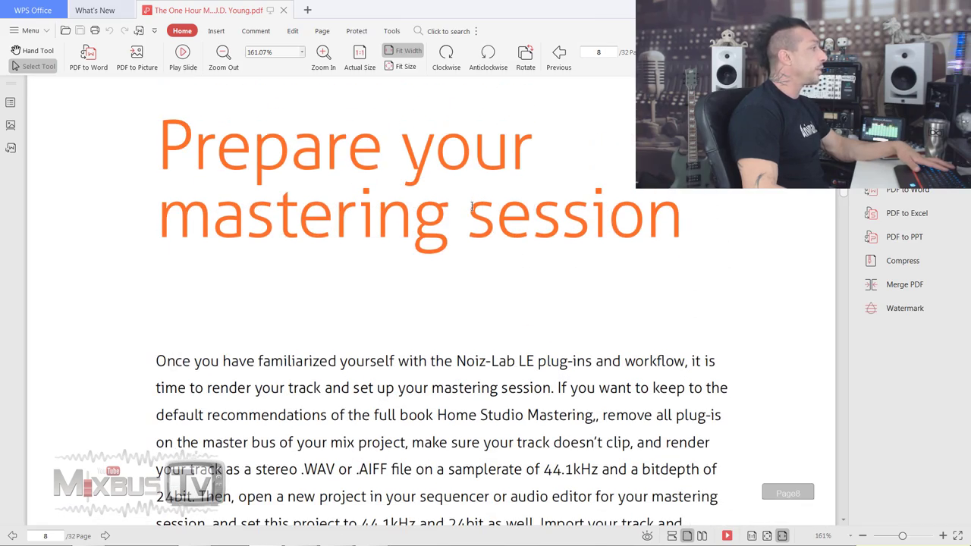
scroll(475, 225, "down", 5)
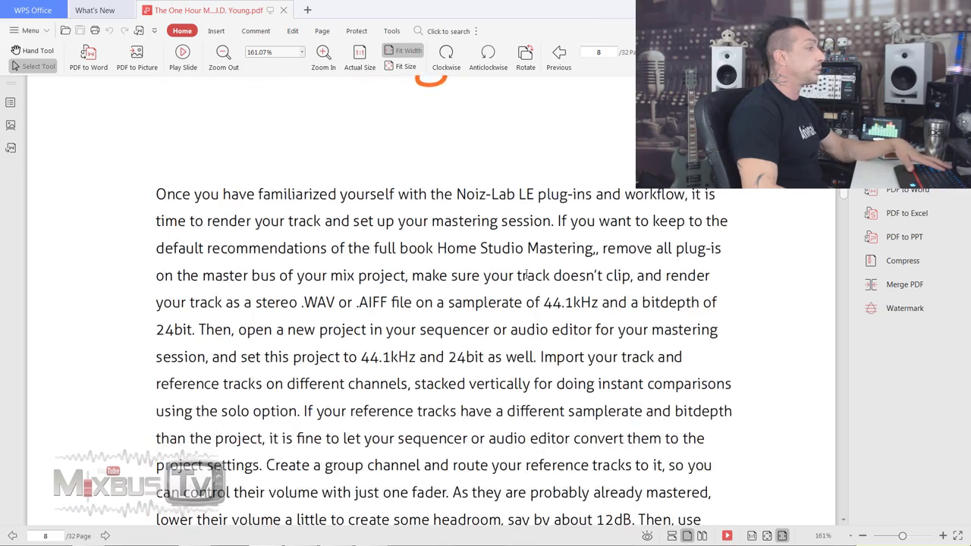
scroll(525, 246, "down", 7)
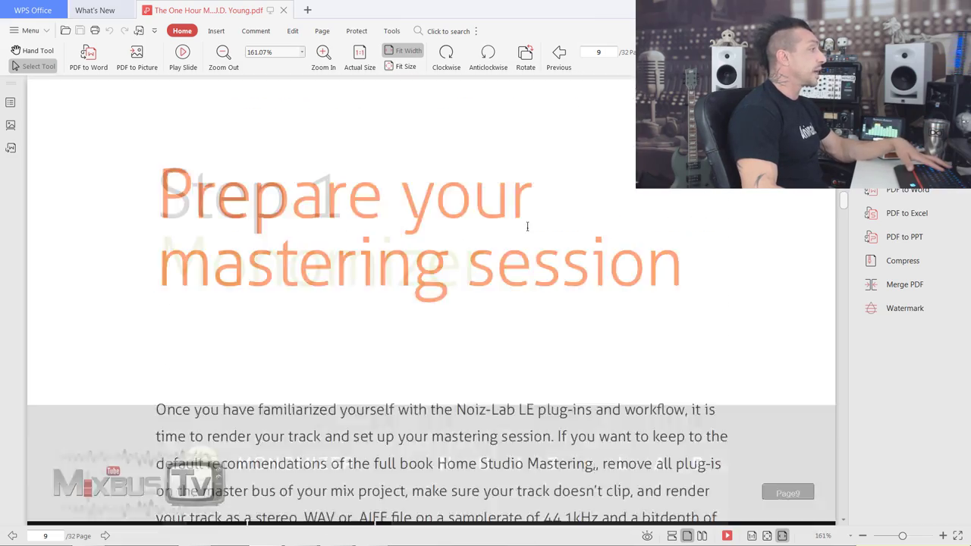
scroll(511, 230, "down", 5)
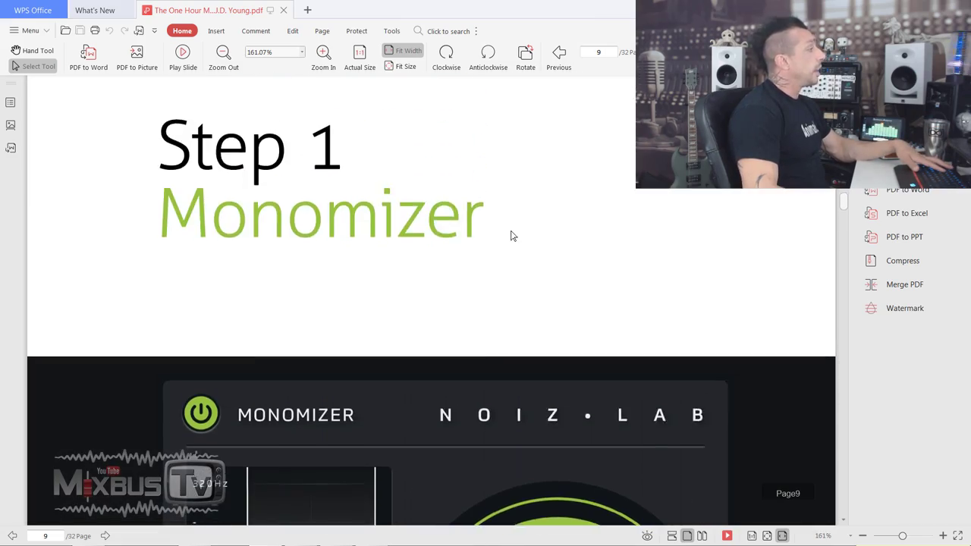
scroll(510, 229, "down", 5)
scroll(513, 226, "down", 10)
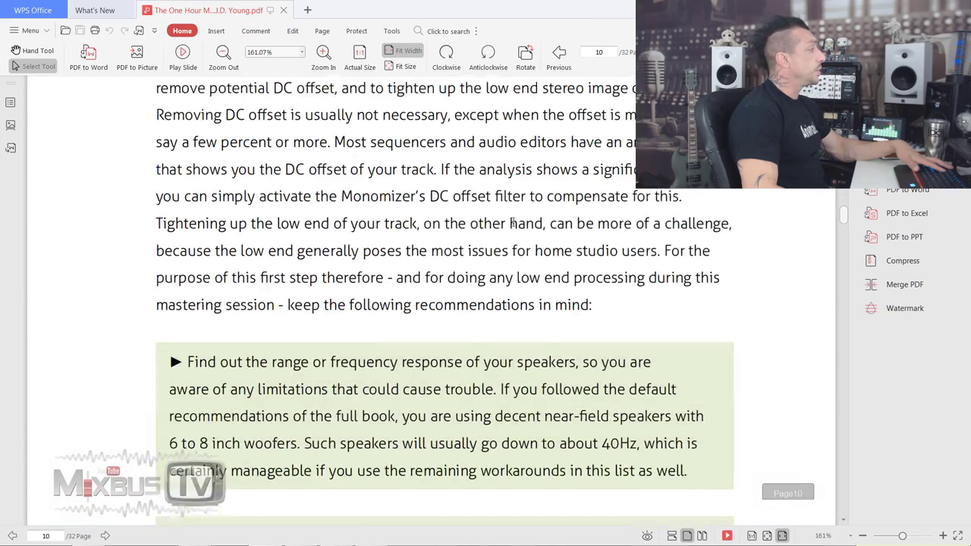
scroll(510, 225, "up", 3)
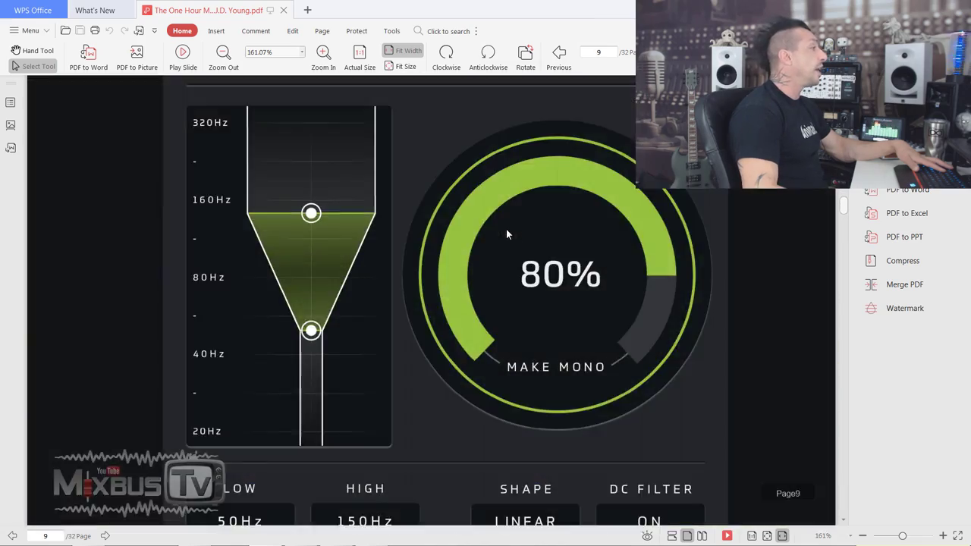
scroll(506, 230, "down", 8)
scroll(506, 222, "down", 3)
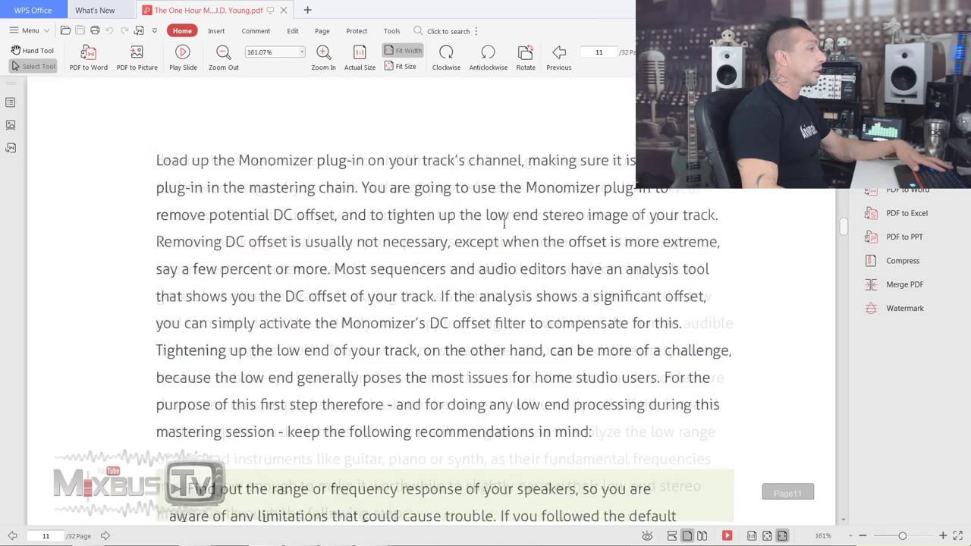
scroll(502, 226, "down", 10)
scroll(501, 227, "down", 12)
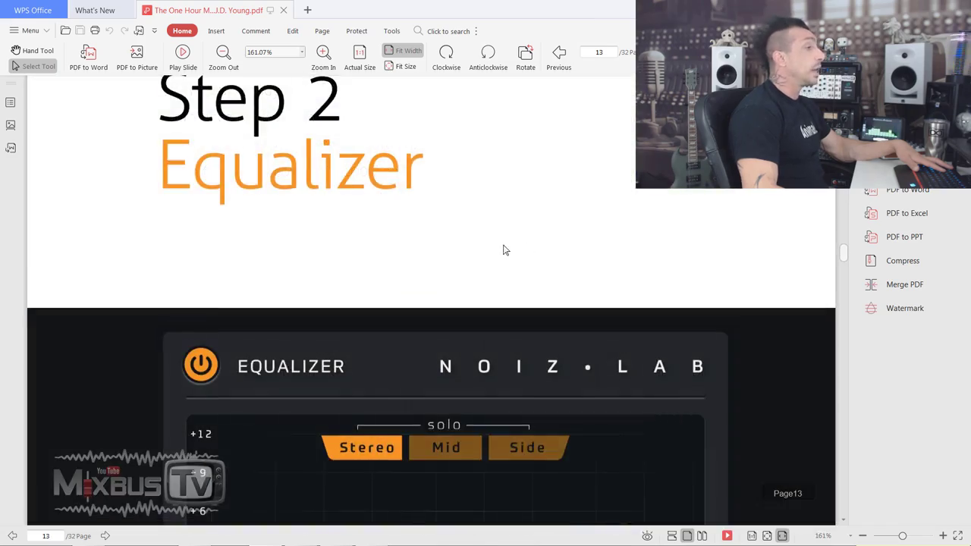
scroll(503, 250, "down", 6)
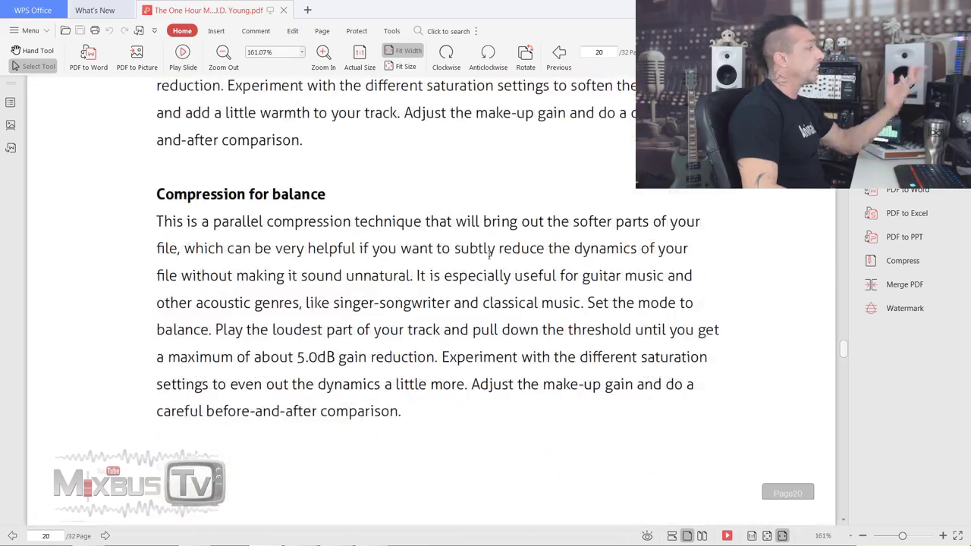
scroll(486, 253, "down", 2)
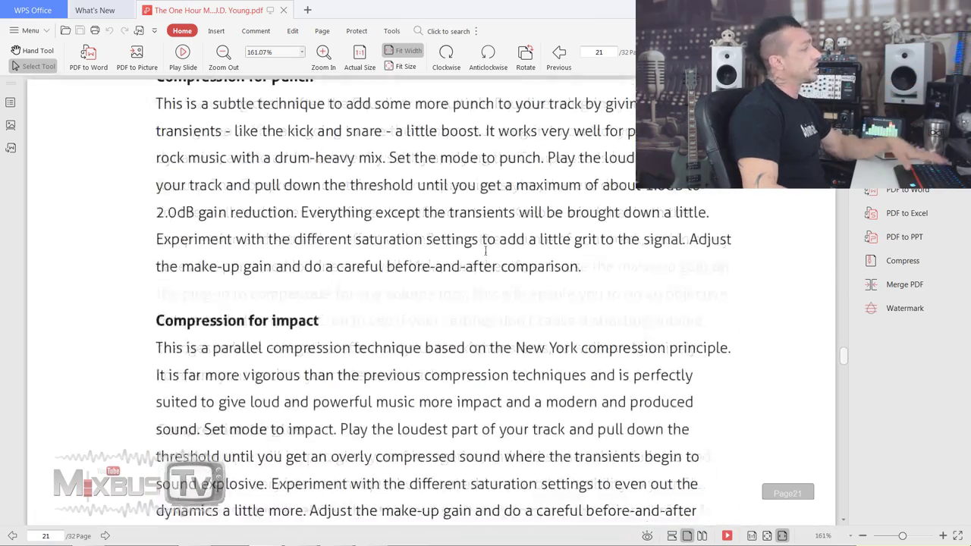
scroll(479, 253, "down", 8)
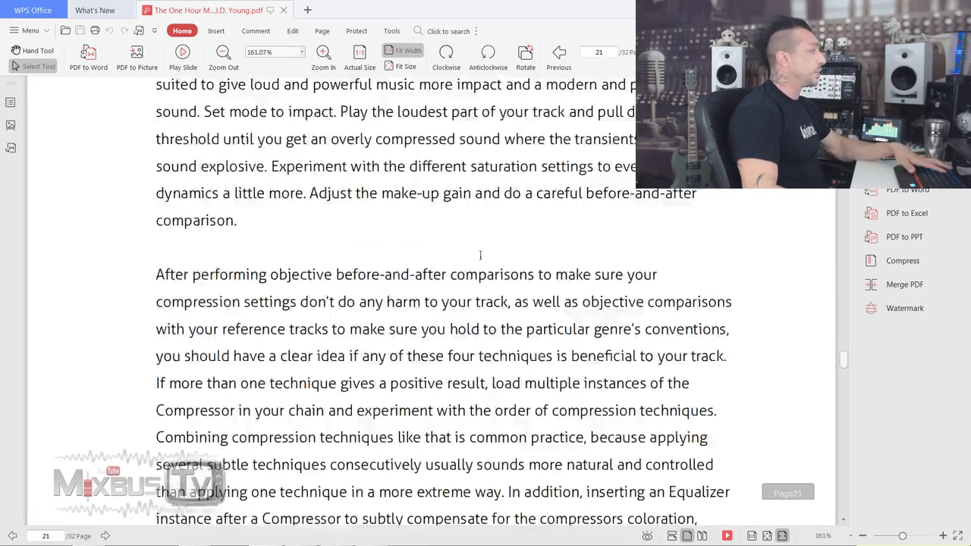
scroll(460, 254, "down", 3)
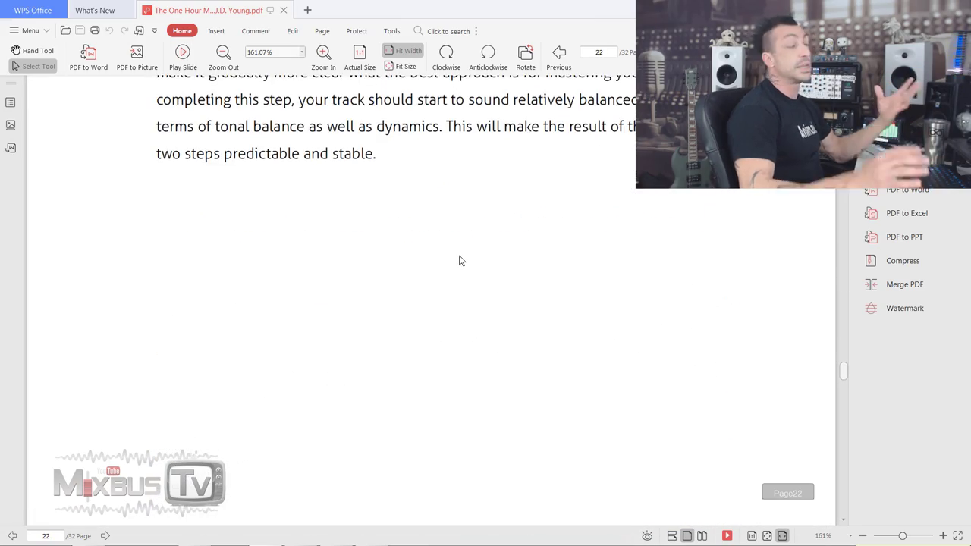
scroll(458, 250, "down", 2)
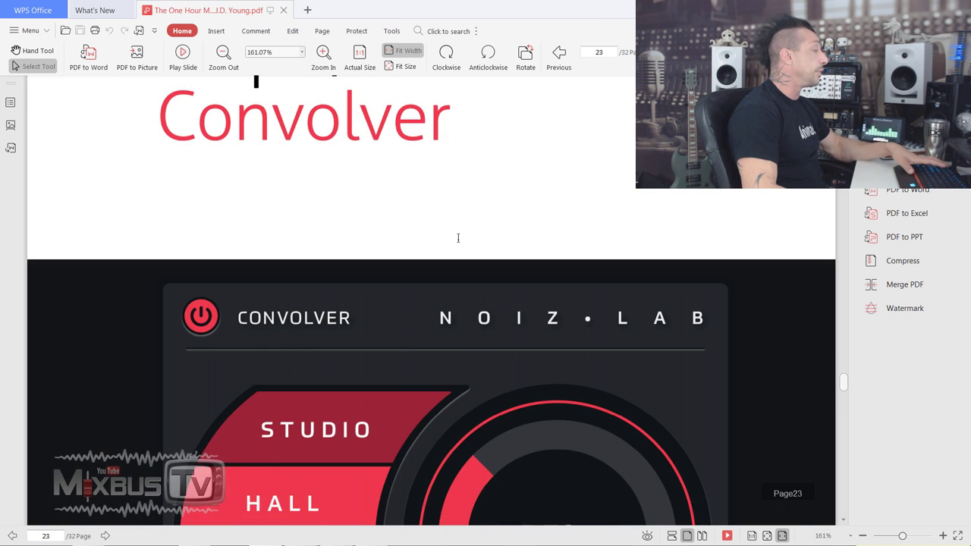
scroll(457, 250, "up", 3)
scroll(457, 250, "down", 6)
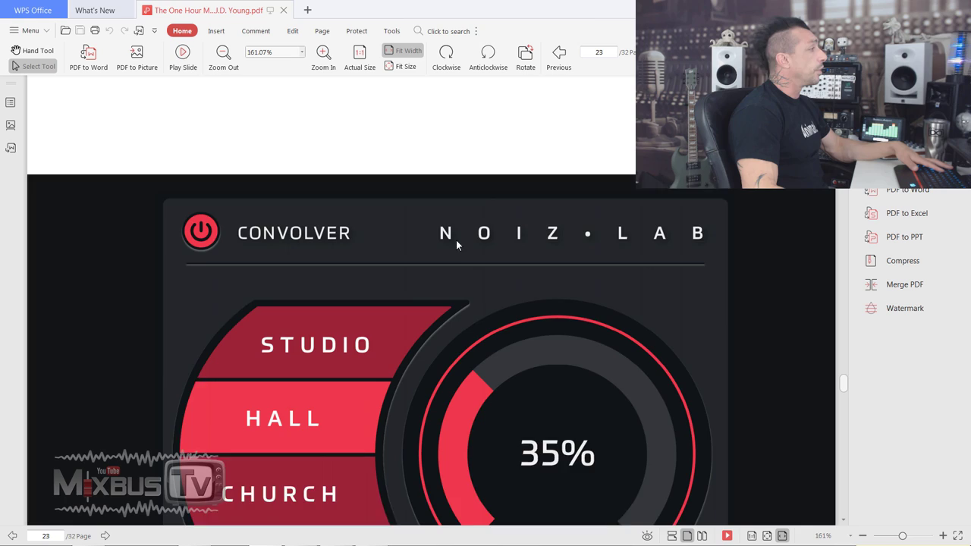
scroll(456, 235, "up", 1)
scroll(459, 227, "down", 4)
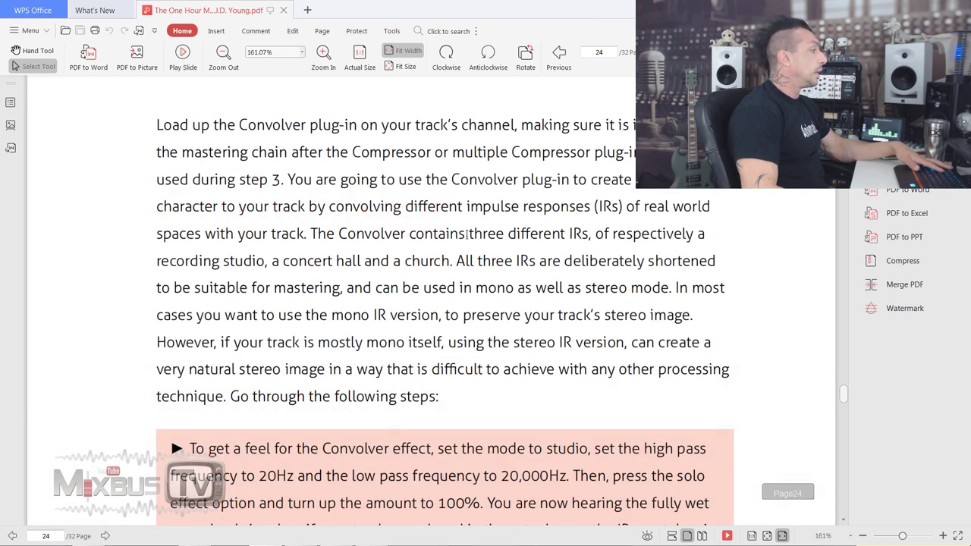
scroll(464, 227, "down", 4)
scroll(468, 228, "down", 3)
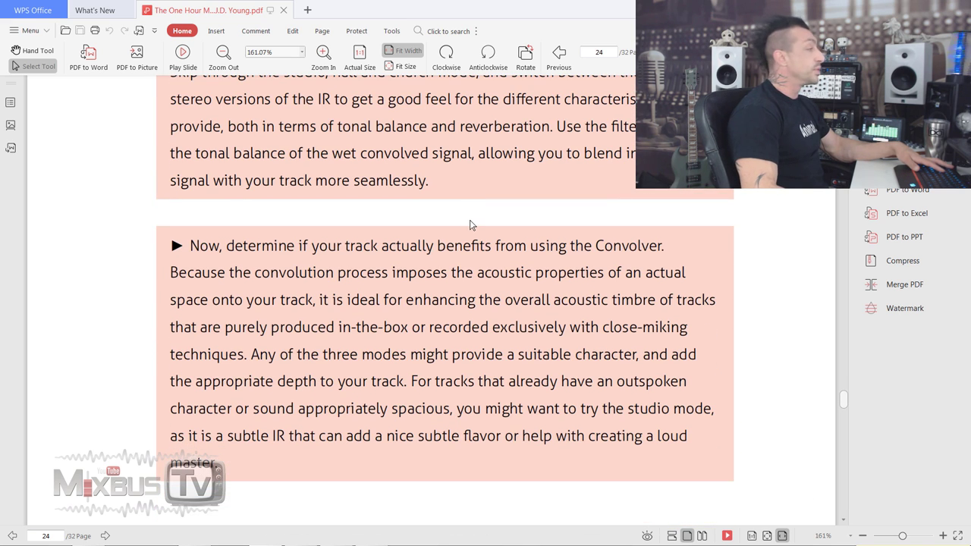
scroll(470, 219, "down", 1)
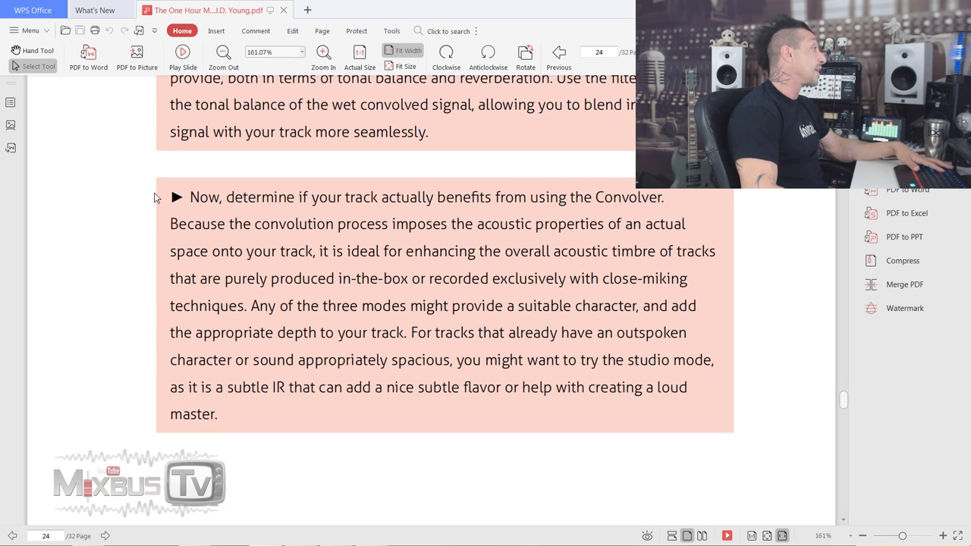
scroll(199, 197, "up", 2)
- Highlight the sentence about the Convolver, then clear the selection
left_click_drag(227, 321, 301, 321)
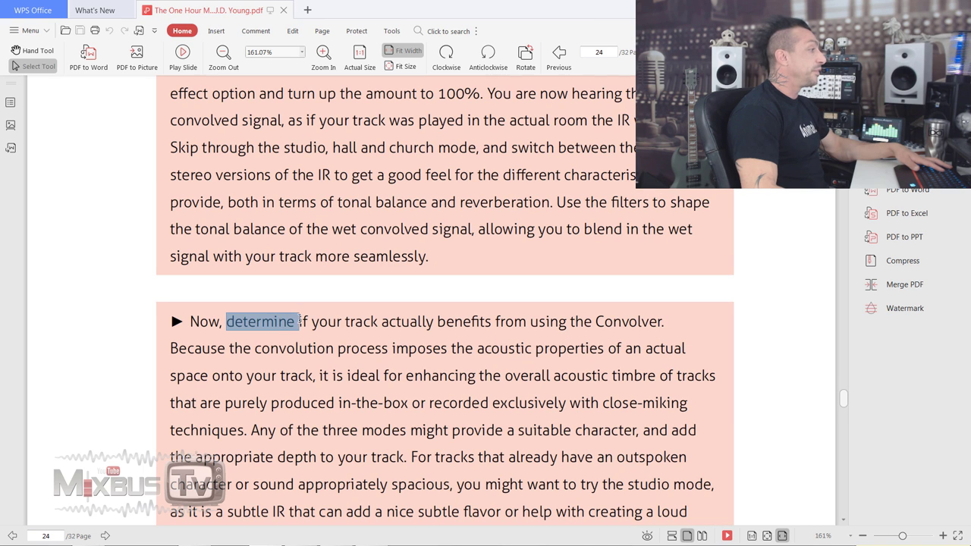
left_click_drag(409, 321, 522, 323)
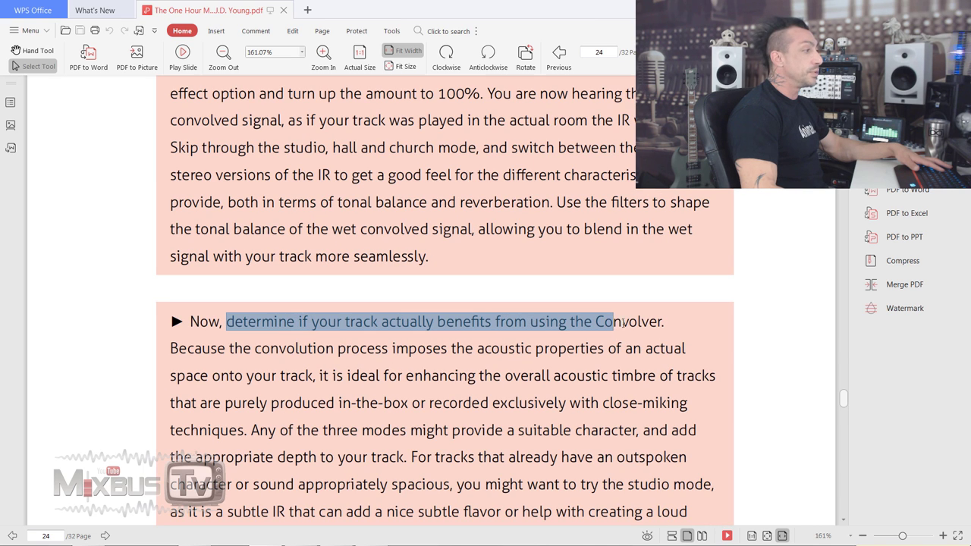
left_click(598, 322)
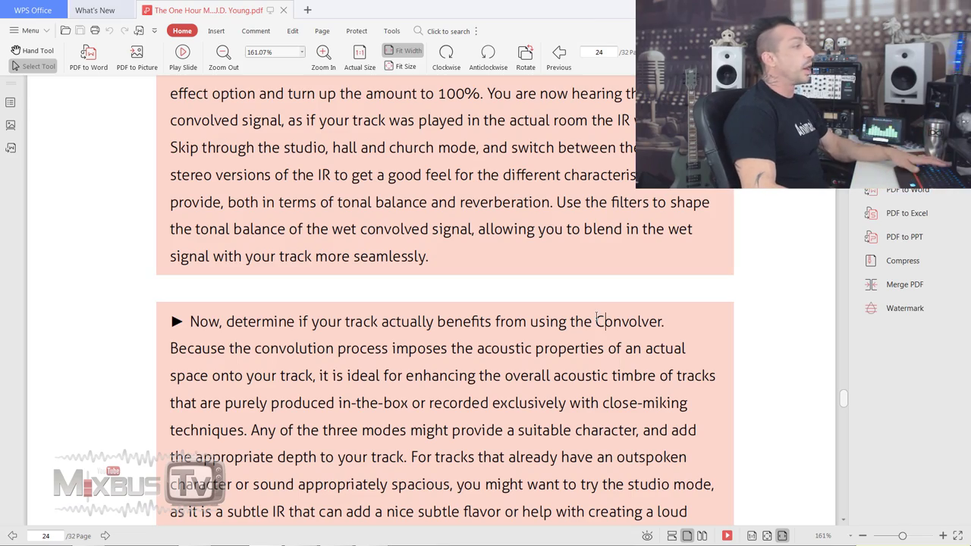
- Scroll on to page 27, the Step 5 Limiter section
scroll(537, 265, "down", 15)
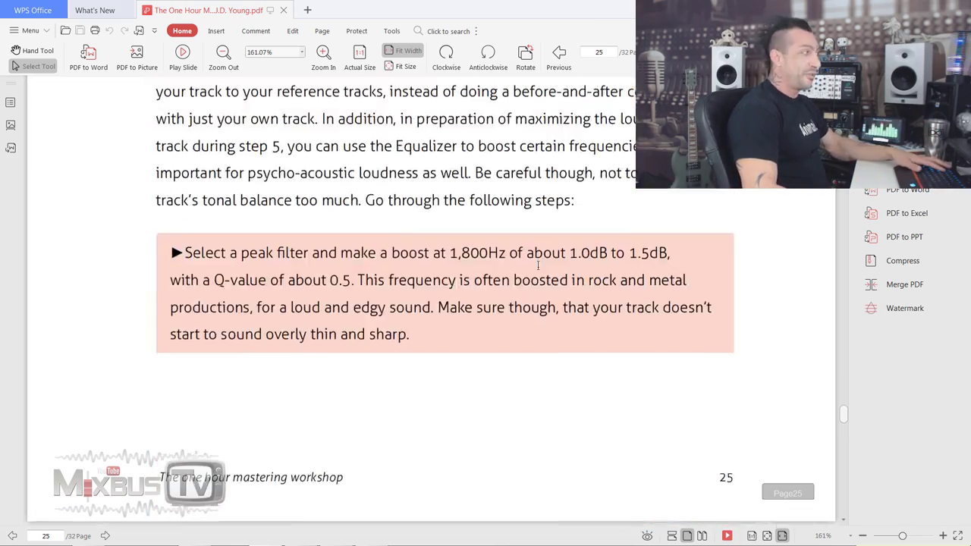
scroll(538, 265, "down", 10)
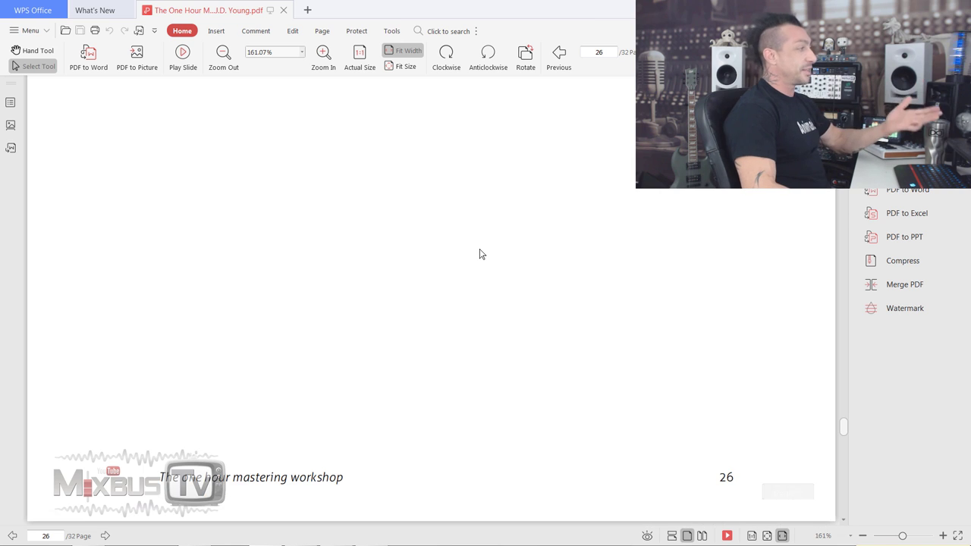
scroll(479, 254, "down", 8)
scroll(479, 256, "up", 2)
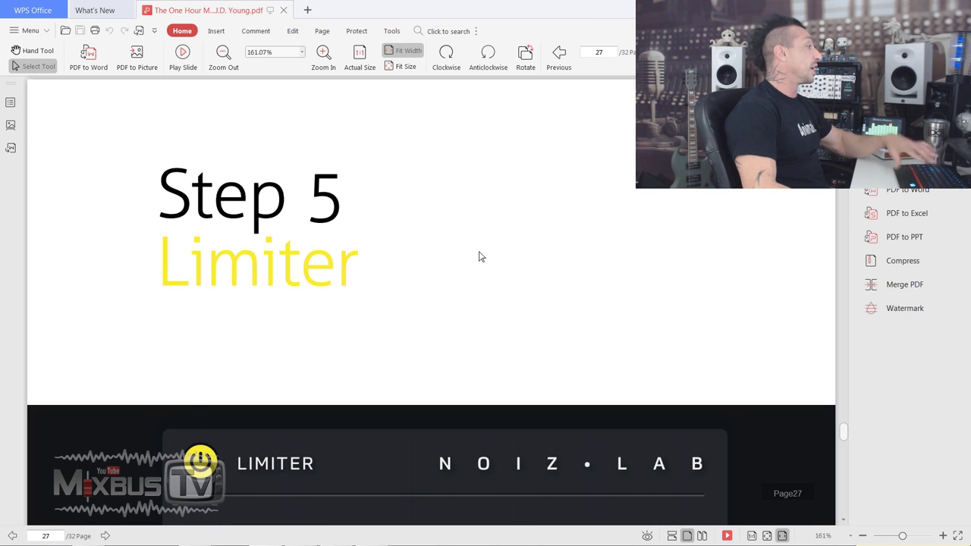
scroll(479, 256, "down", 3)
scroll(480, 258, "up", 2)
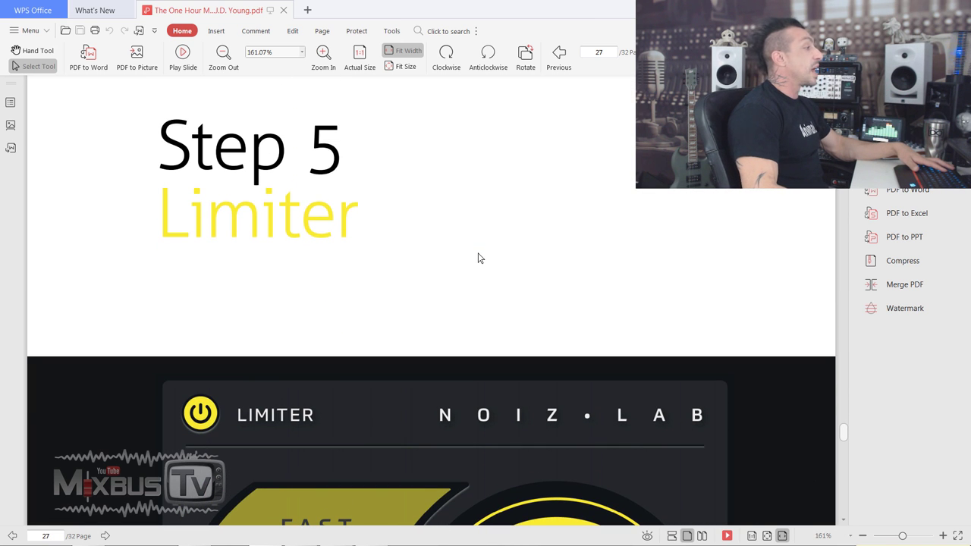
scroll(479, 256, "down", 3)
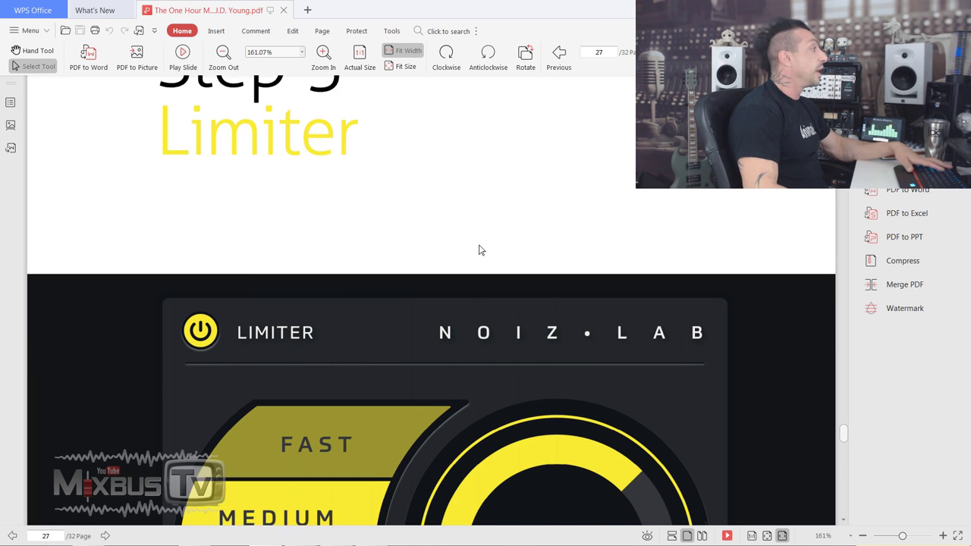
scroll(478, 262, "up", 4)
scroll(459, 254, "down", 12)
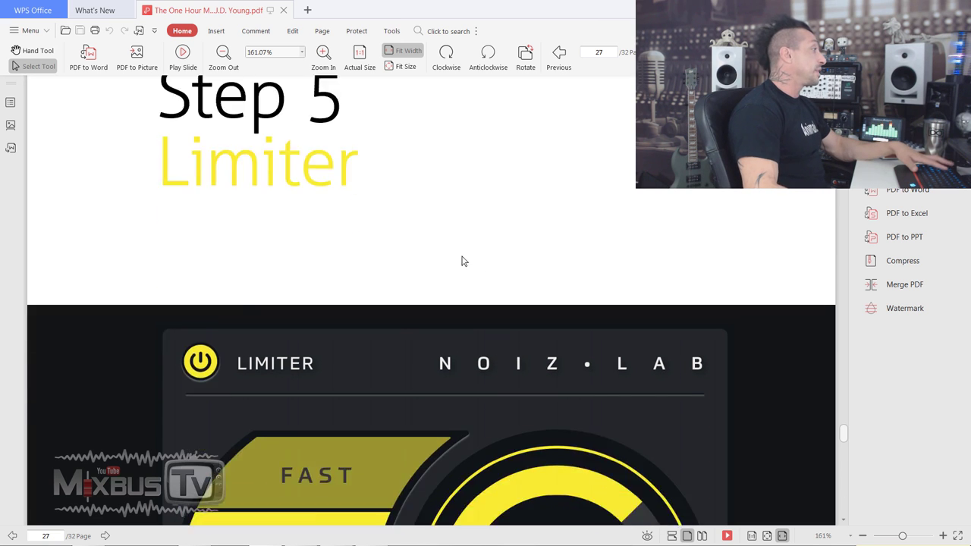
- In Pro Tools, audition the compressor's BALANCE, PUNCH and IMPACT modes, return to GLUE, and play
key("super")
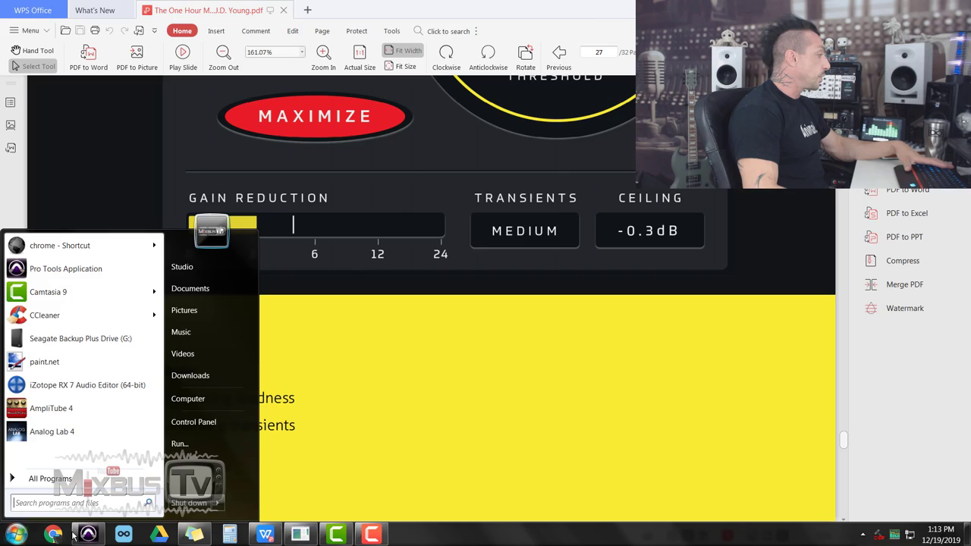
left_click(87, 534)
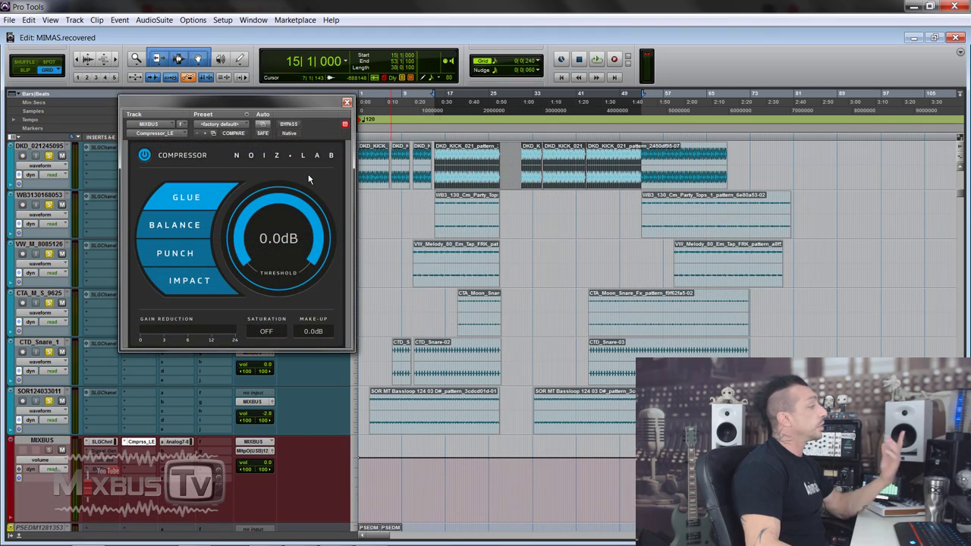
left_click(194, 226)
left_click(191, 254)
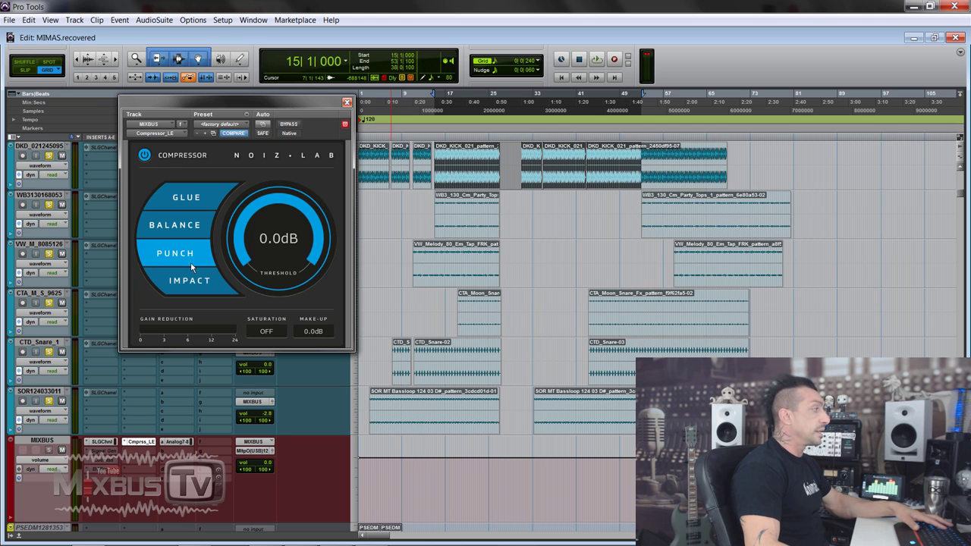
left_click(201, 281)
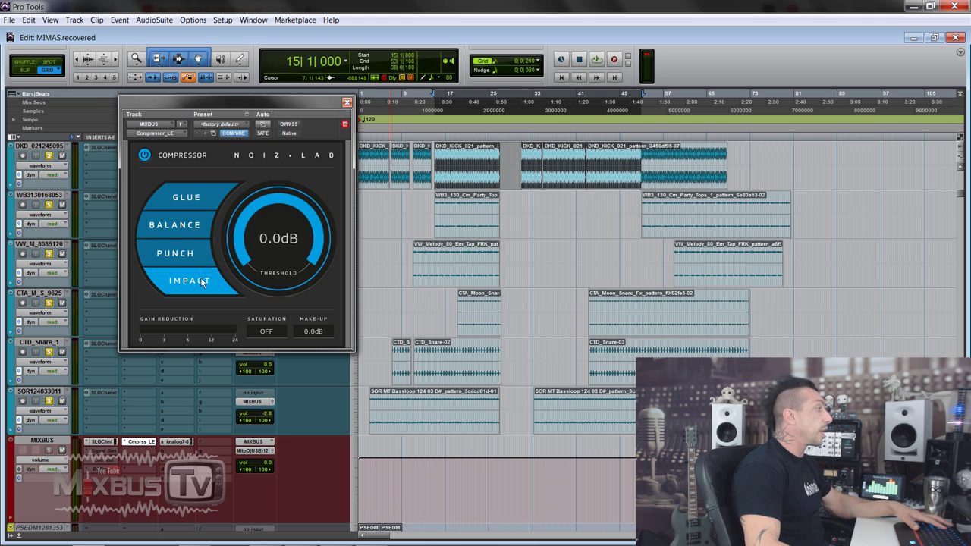
left_click(203, 196)
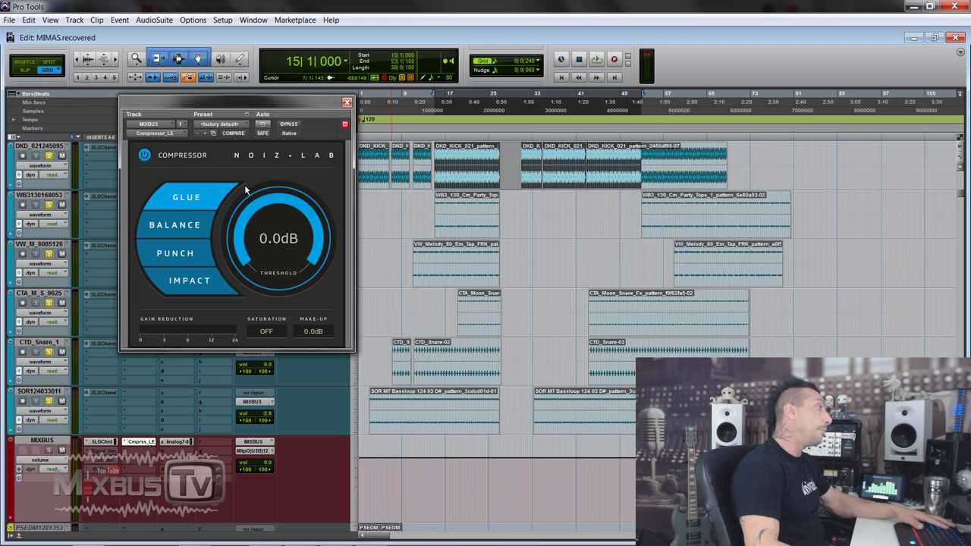
key("space")
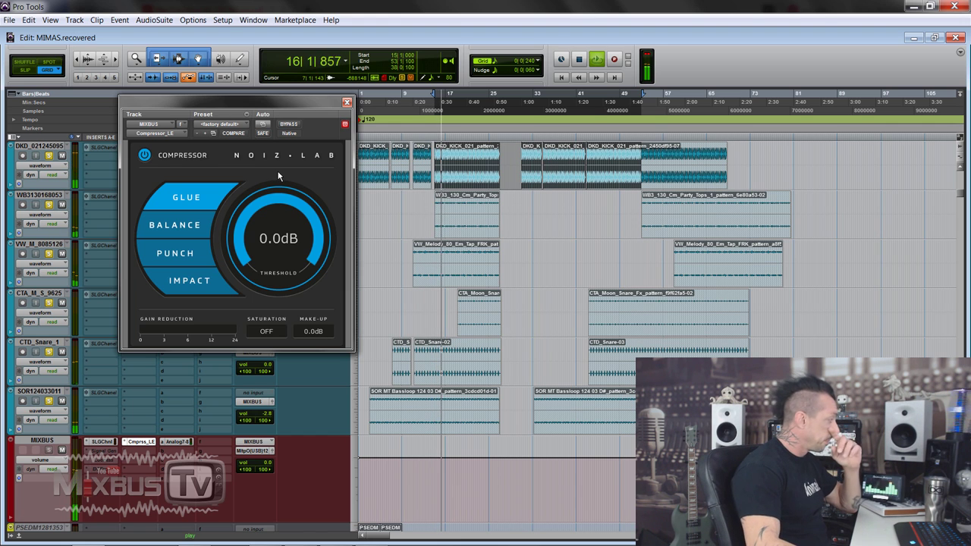
- Set the compressor threshold to about -14 dB and make-up to 1.2 dB, comparing against bypass
left_click_drag(265, 212, 236, 321)
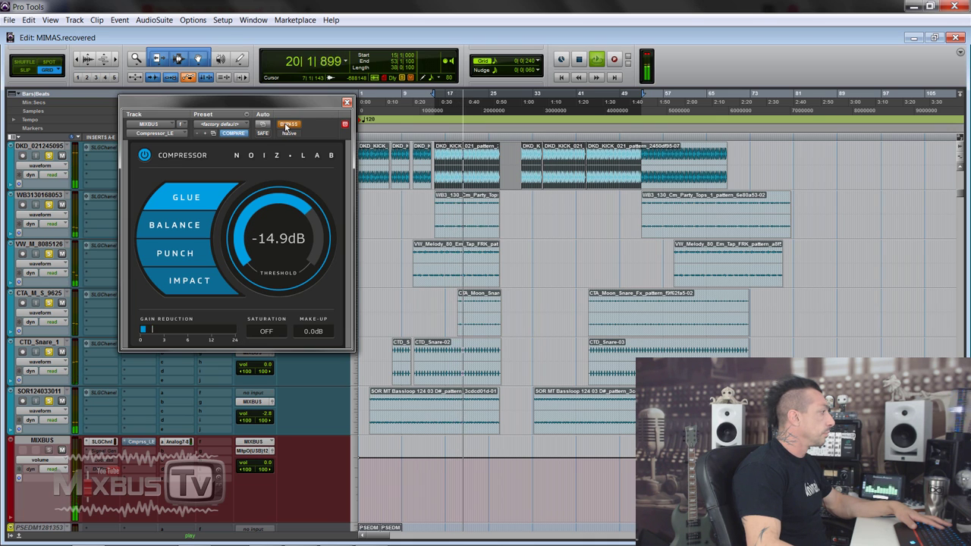
left_click_drag(316, 339, 316, 333)
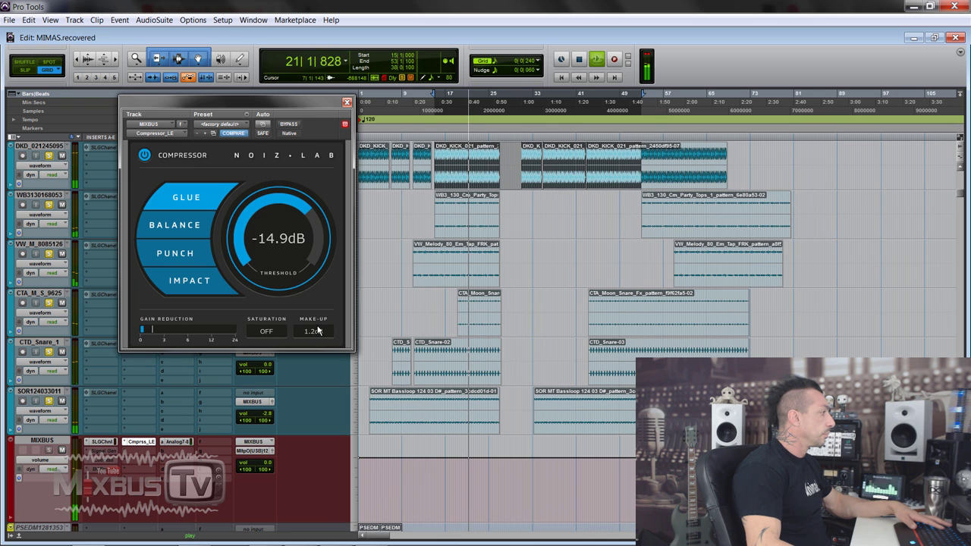
left_click(289, 124)
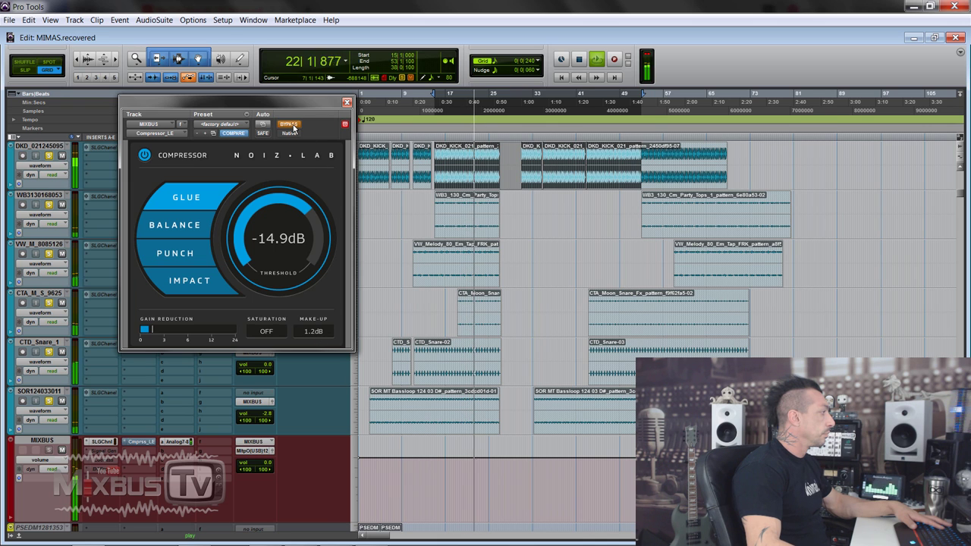
left_click(293, 126)
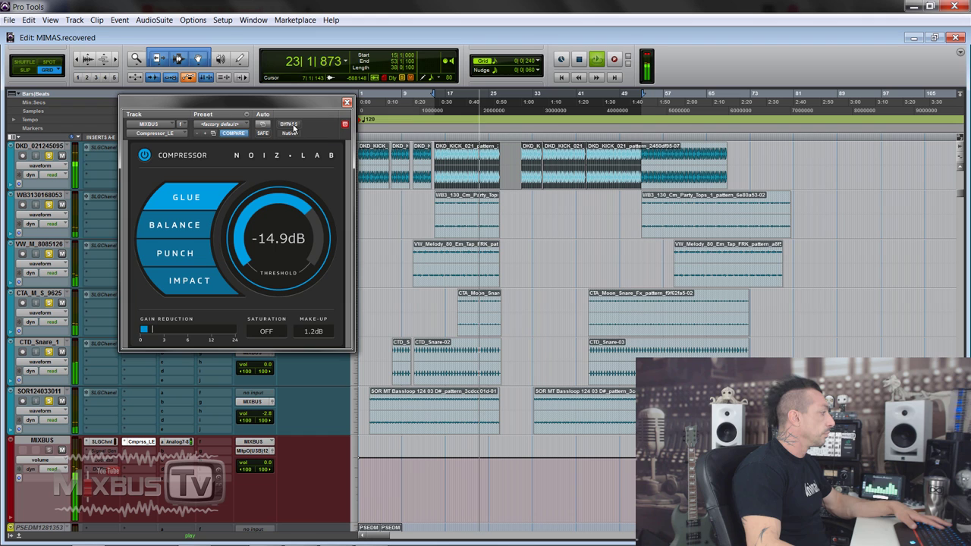
key("space")
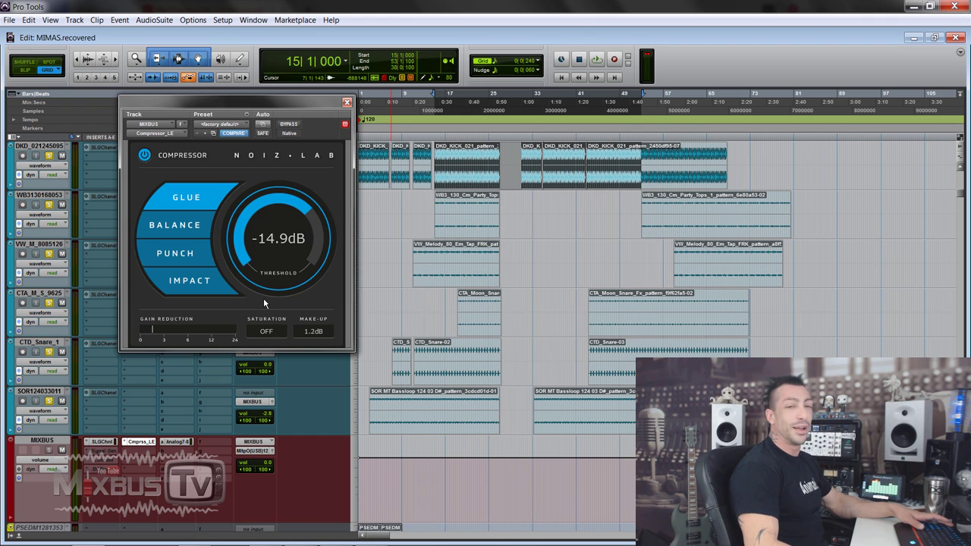
key("space")
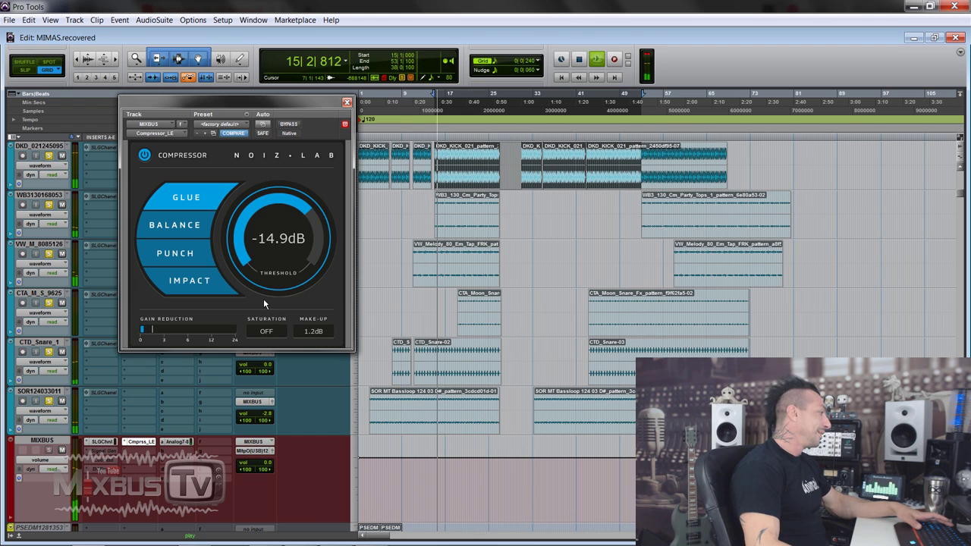
left_click(289, 126)
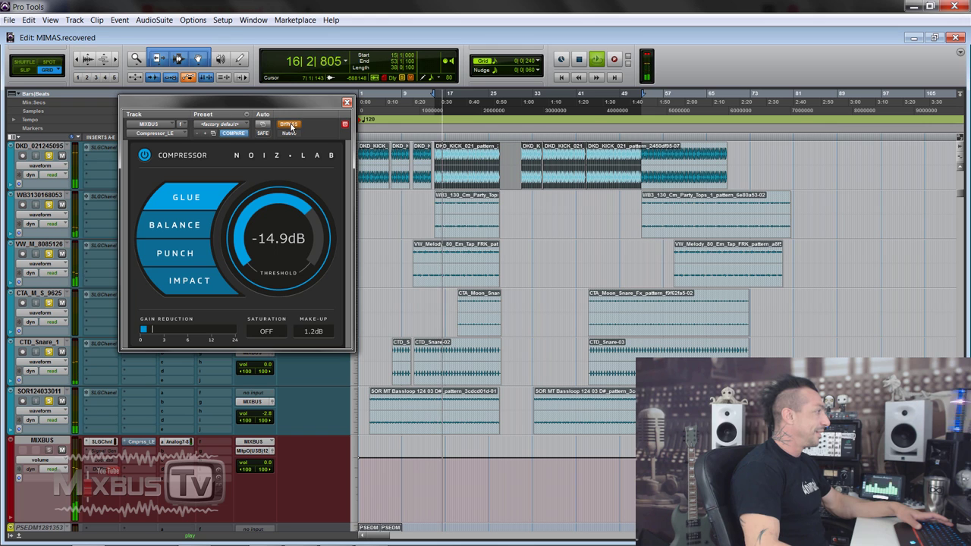
left_click(289, 126)
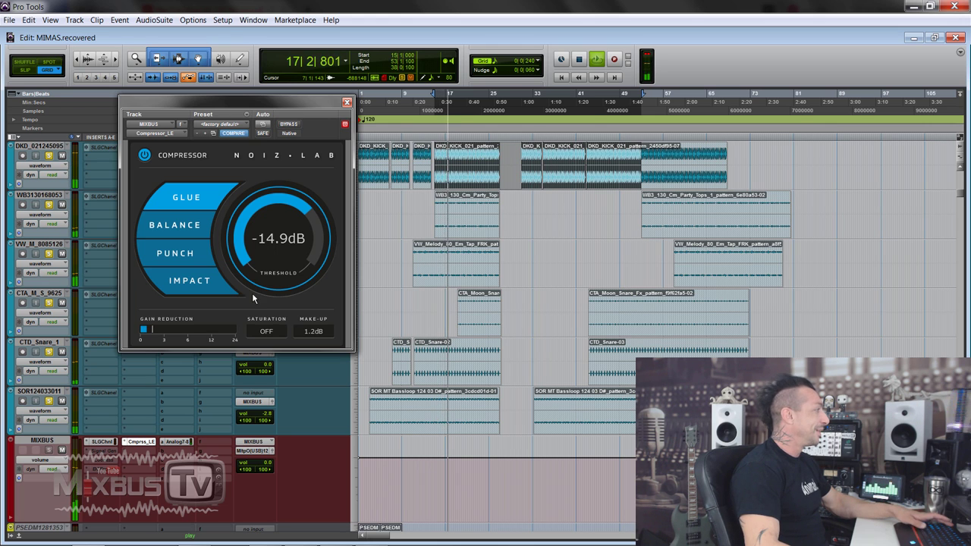
key("space")
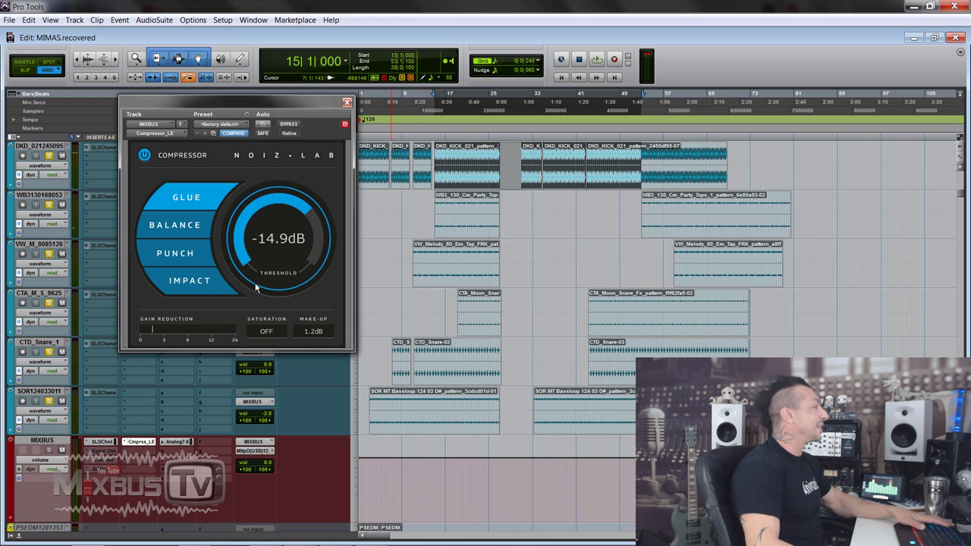
- Lower the threshold to -17.3 dB with 2.2 dB make-up, A/B with bypass, and stop at bar 15
key("space")
left_click_drag(244, 247, 239, 255)
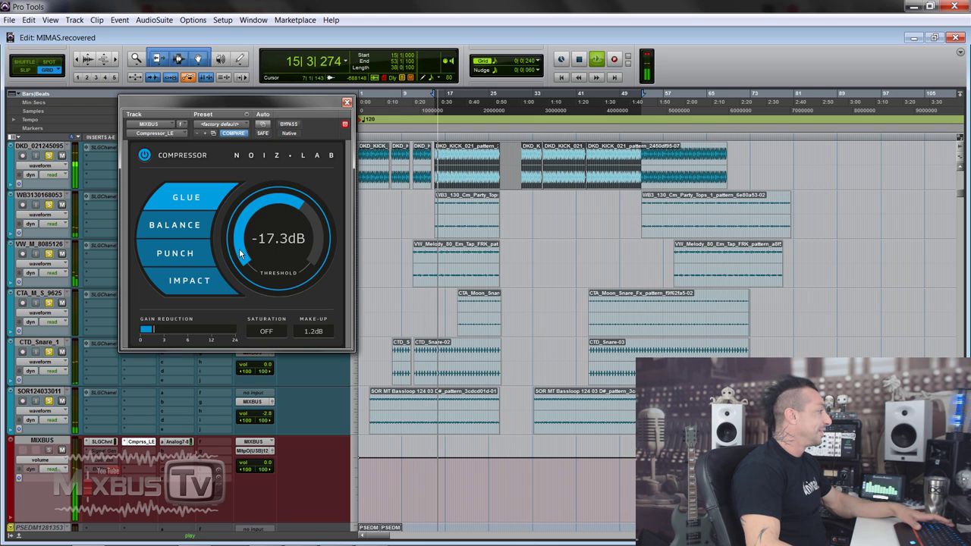
left_click_drag(312, 330, 315, 331)
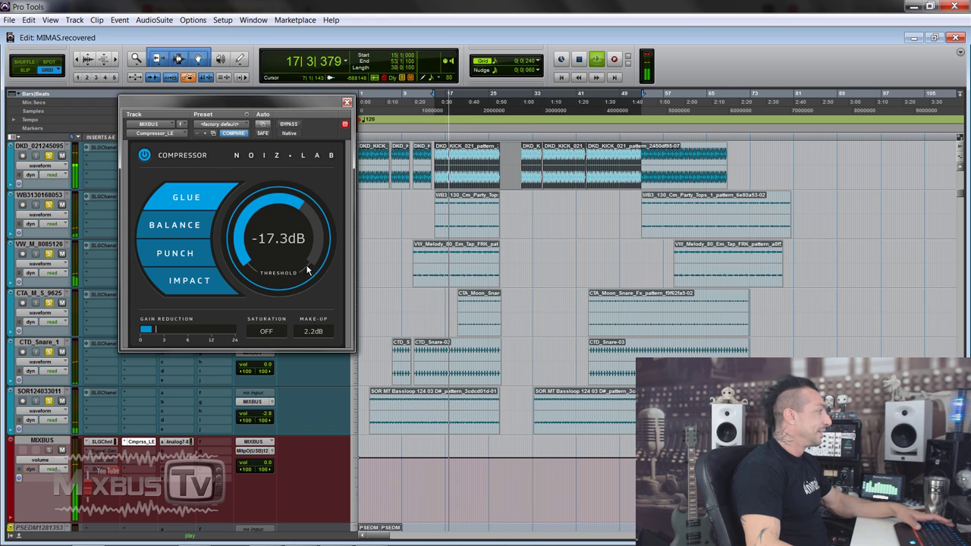
left_click(287, 125)
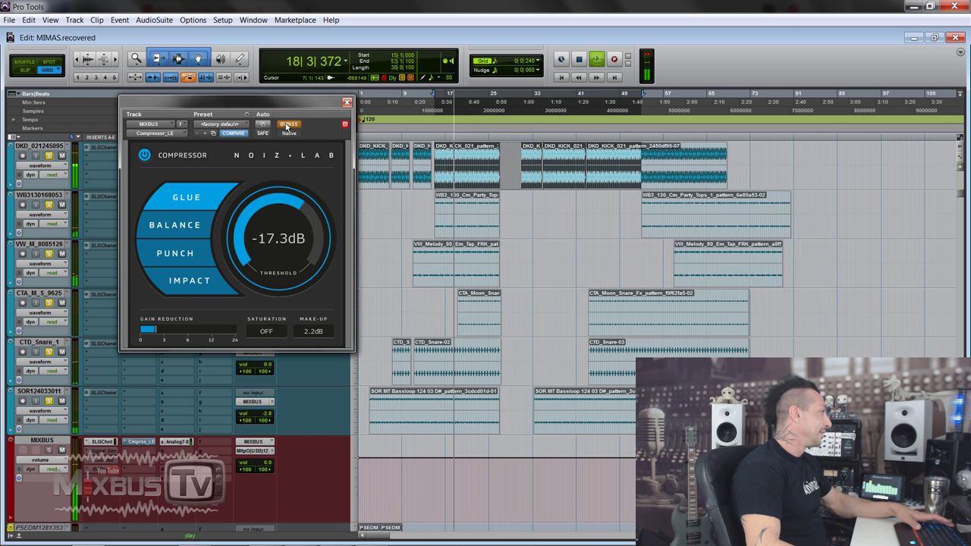
left_click(288, 124)
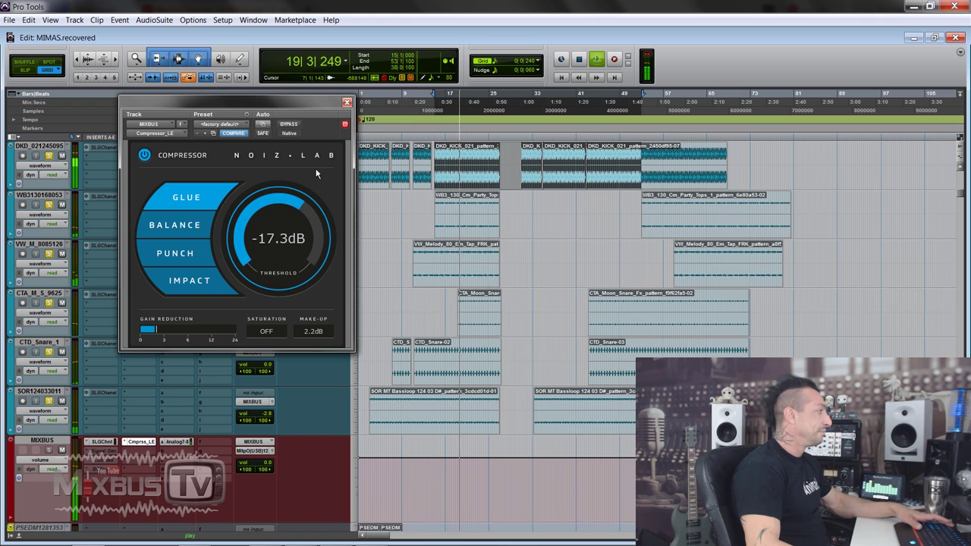
key("space")
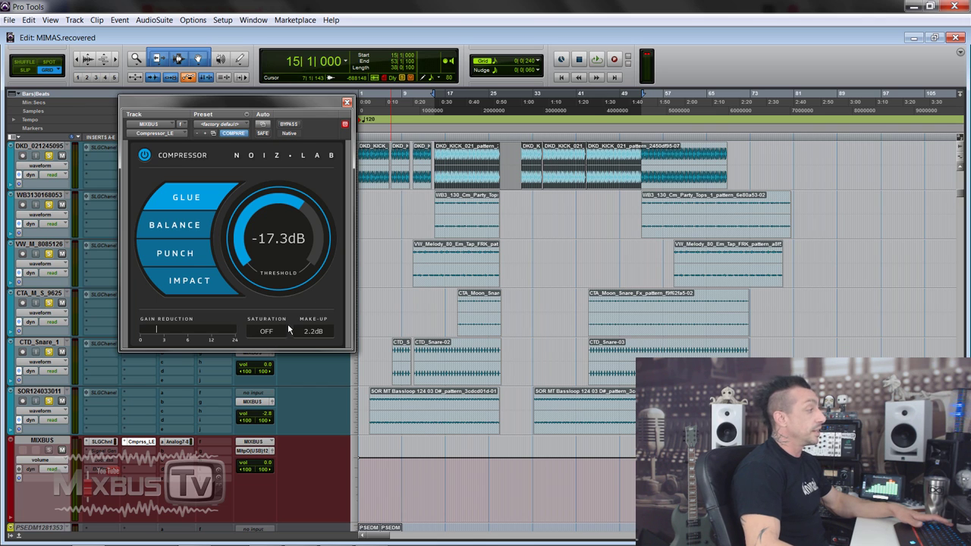
- Audition compressor saturation settings SOFT, MEDIUM and OFF during playback, then stop at bar 15
key("space")
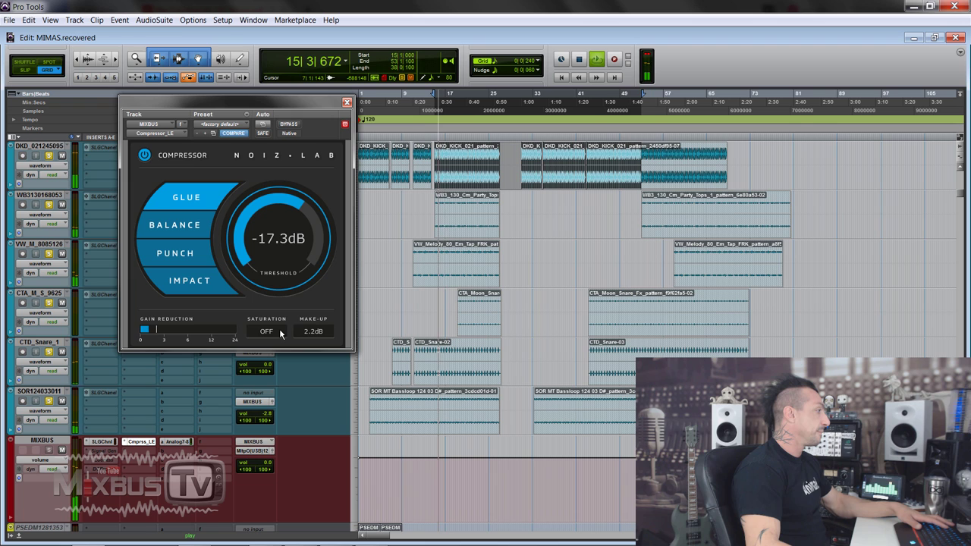
left_click(279, 332)
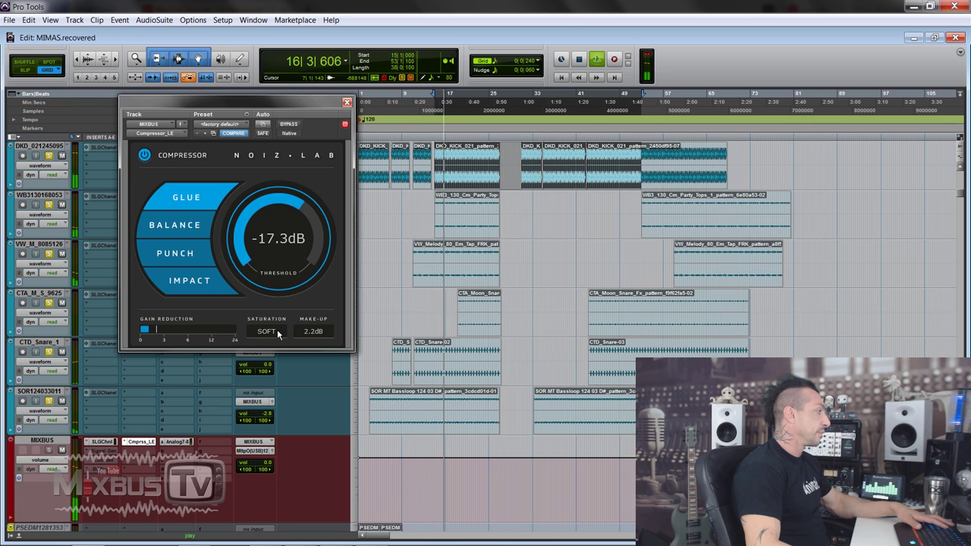
left_click(277, 332)
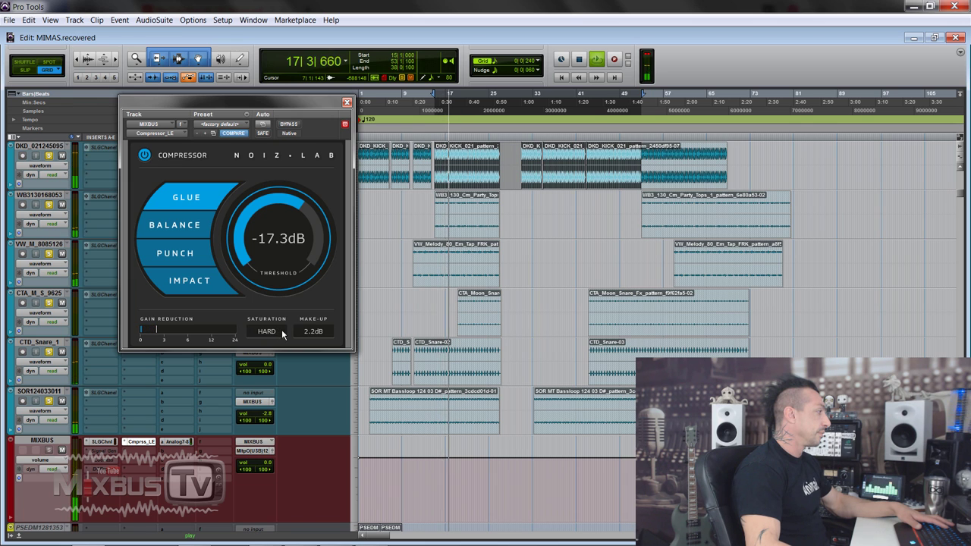
left_click(276, 332)
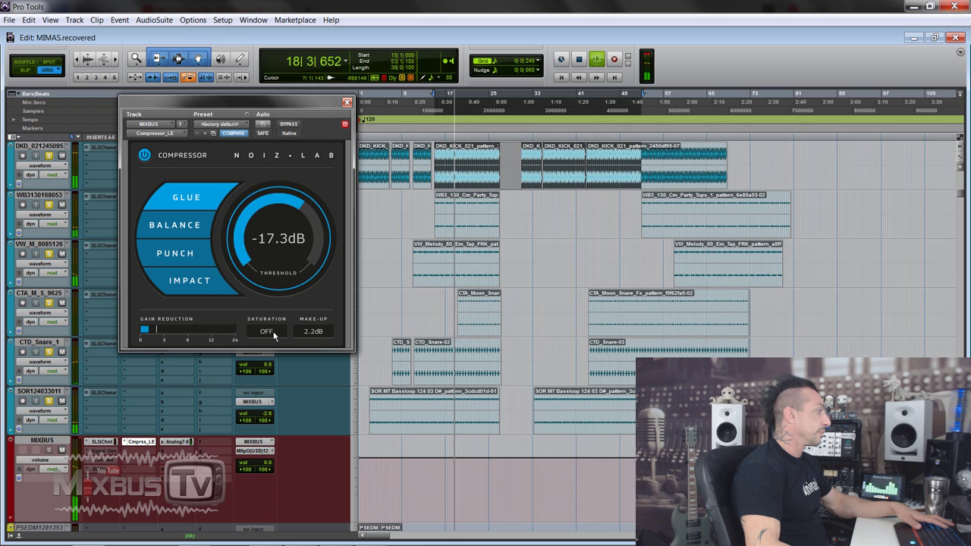
left_click(274, 334)
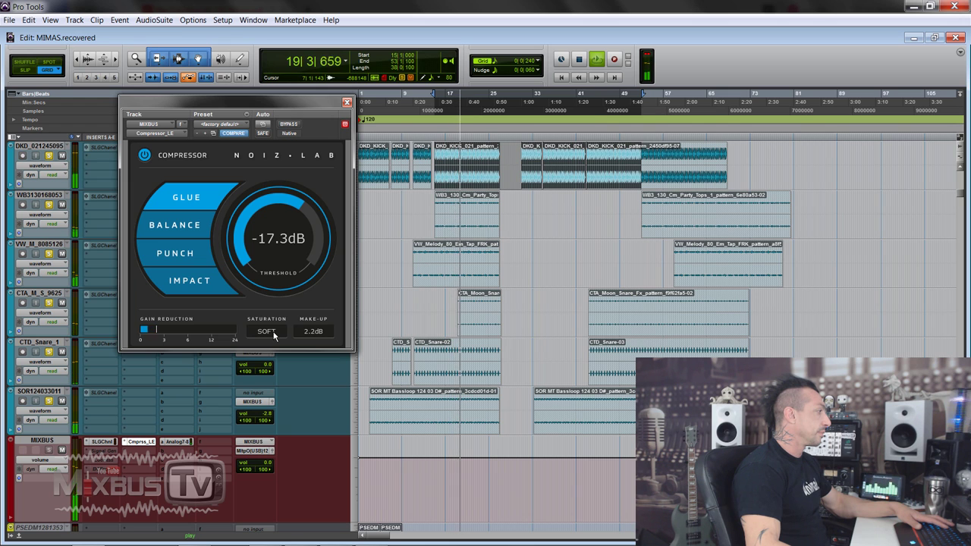
left_click(275, 335)
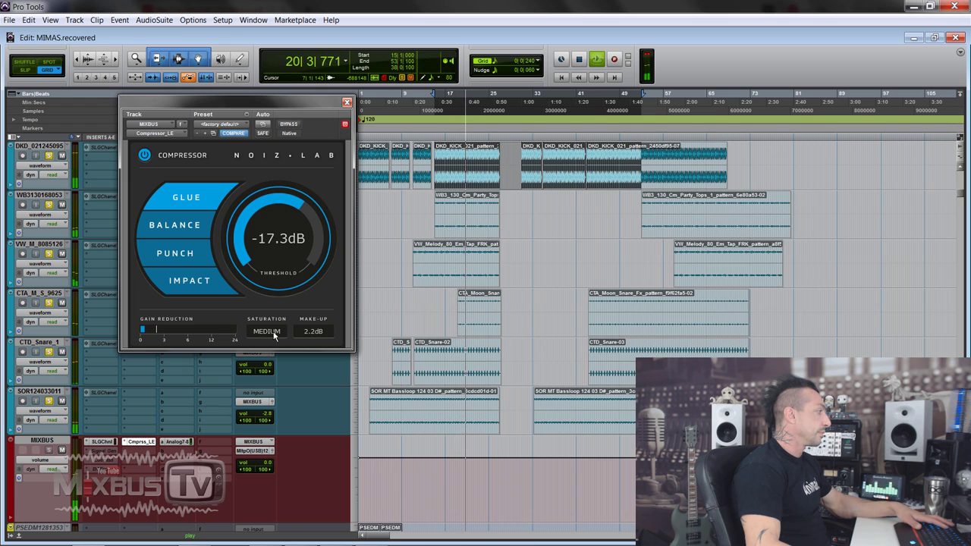
left_click(273, 331)
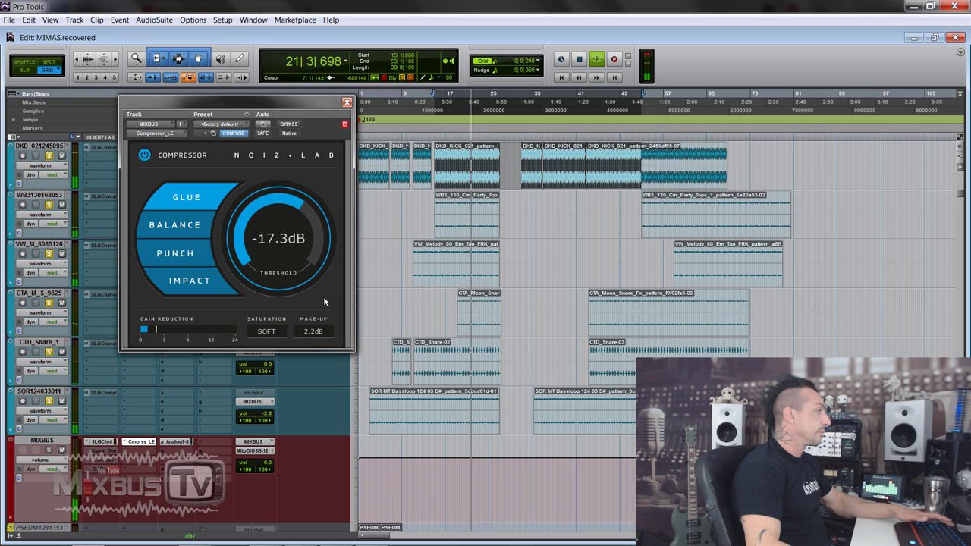
key("space")
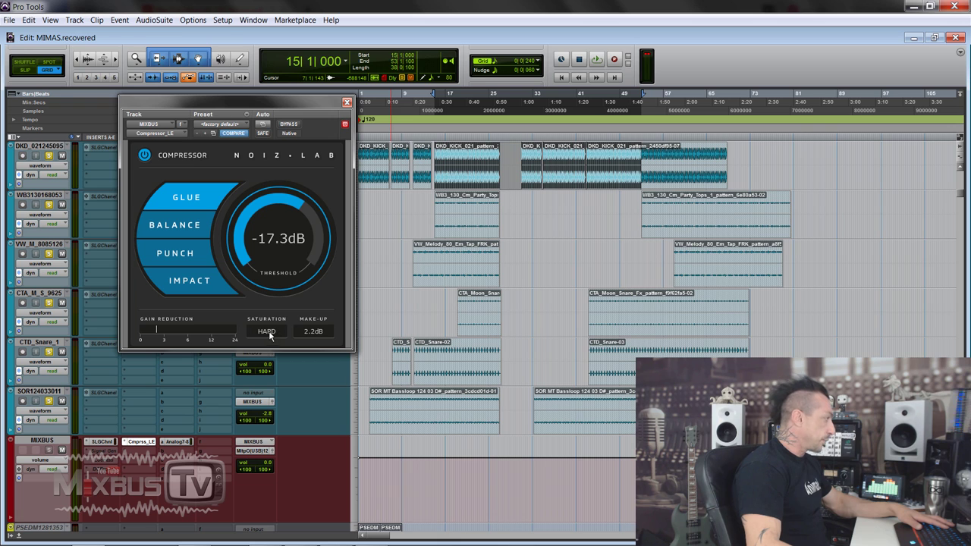
- Turn saturation OFF and switch the compressor to the BALANCE character while listening
left_click(268, 330)
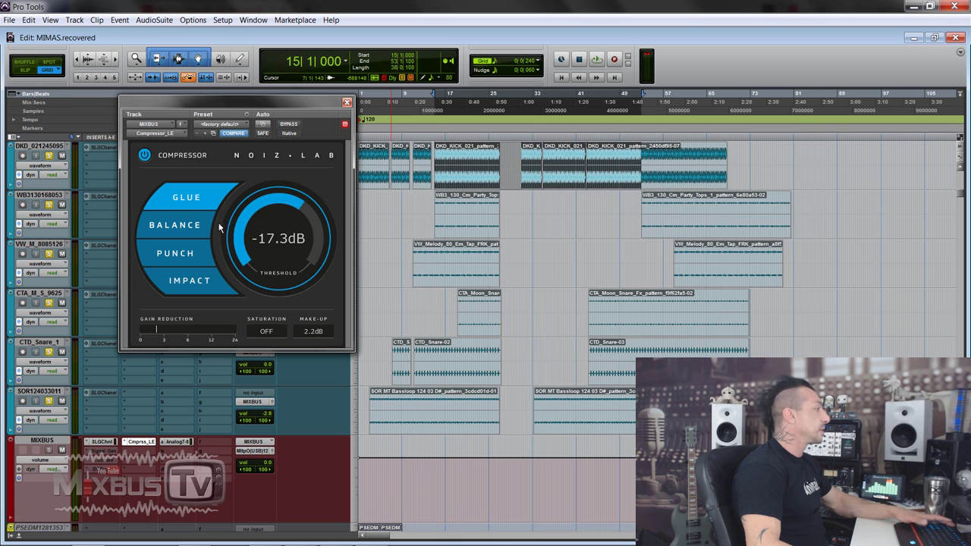
key("space")
left_click(186, 226)
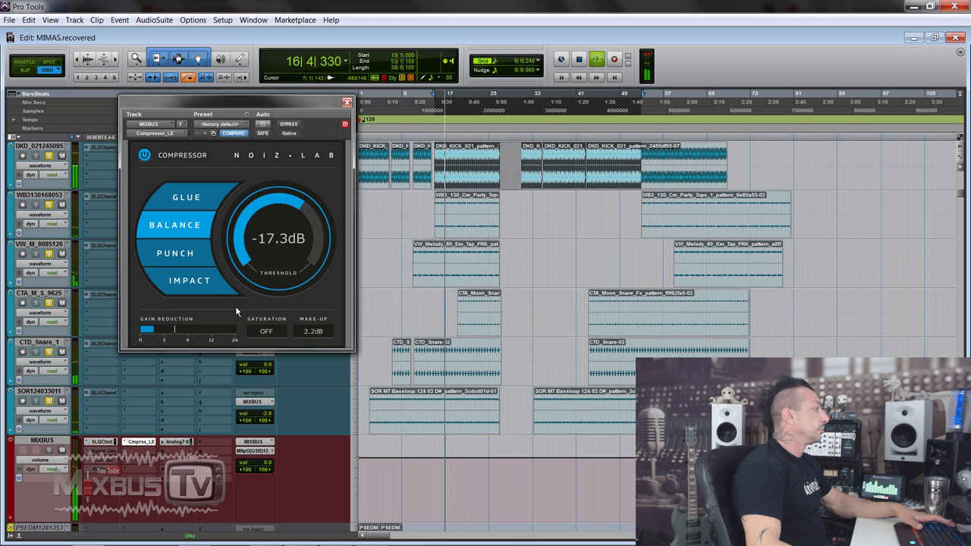
key("space")
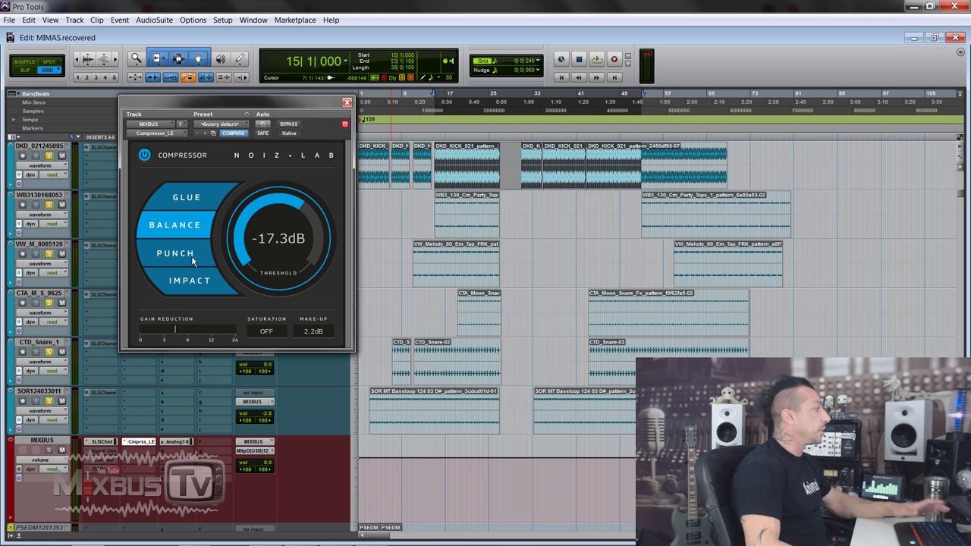
- Set the threshold to -14.9 dB during playback and compare against bypass
key("space")
left_click_drag(231, 263, 240, 218)
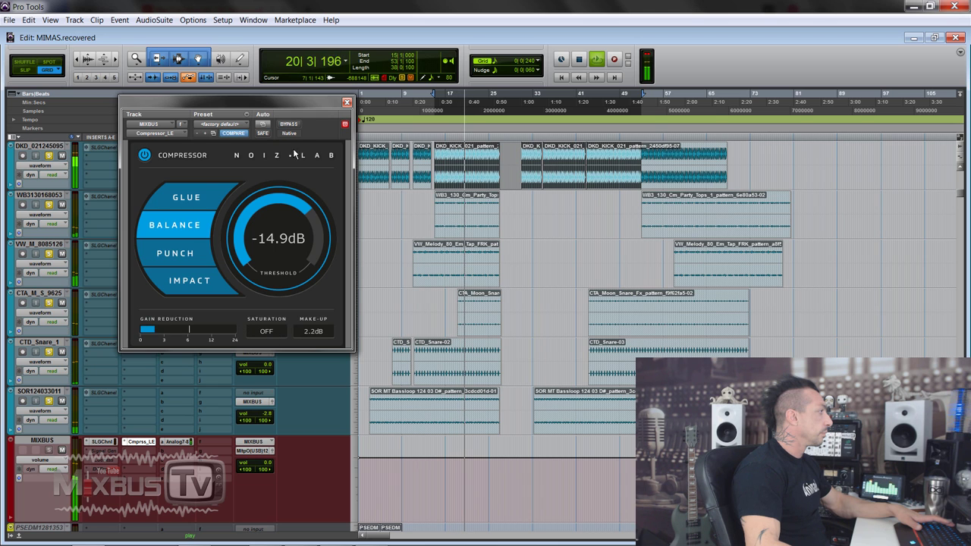
left_click(289, 125)
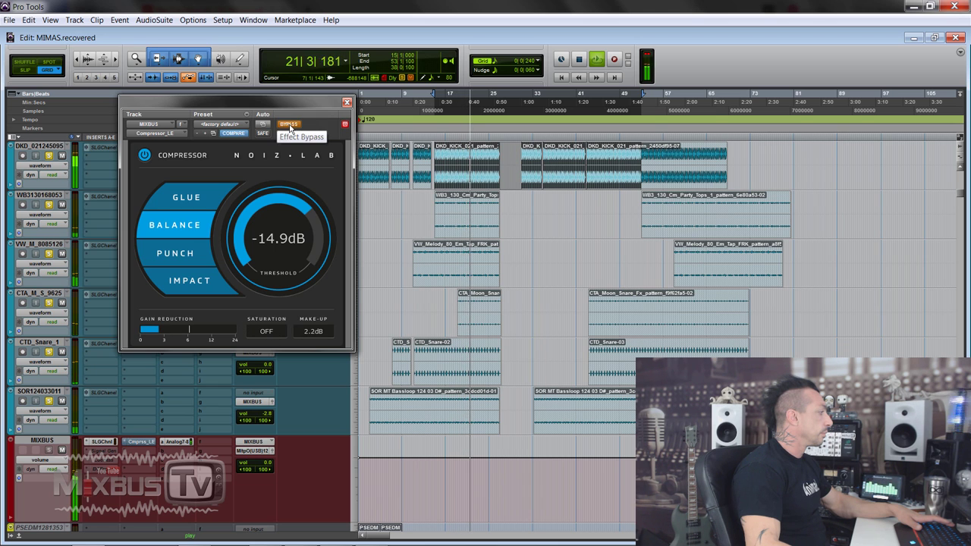
left_click(289, 126)
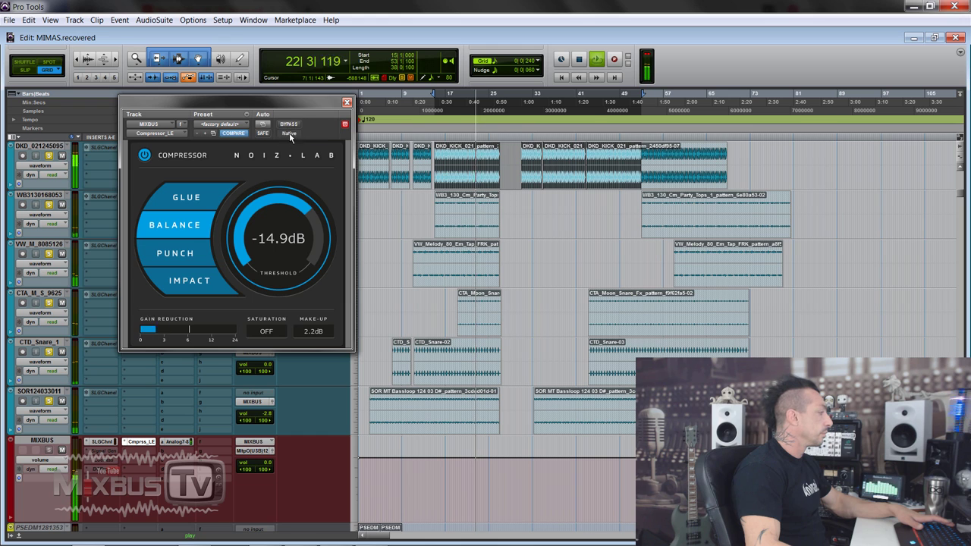
- Try PUNCH with the threshold at -25.4 dB, compare against bypass, then reselect BALANCE
key("space")
left_click(216, 255)
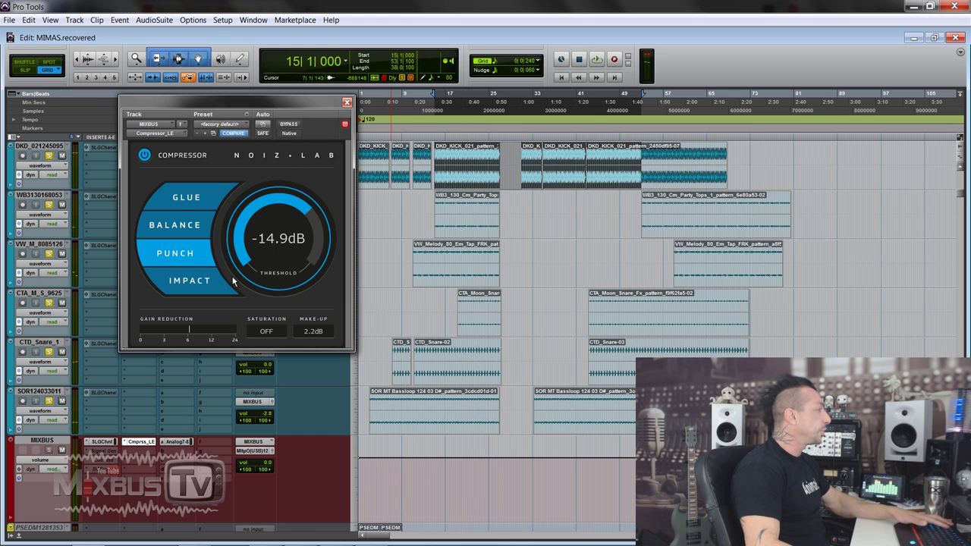
key("space")
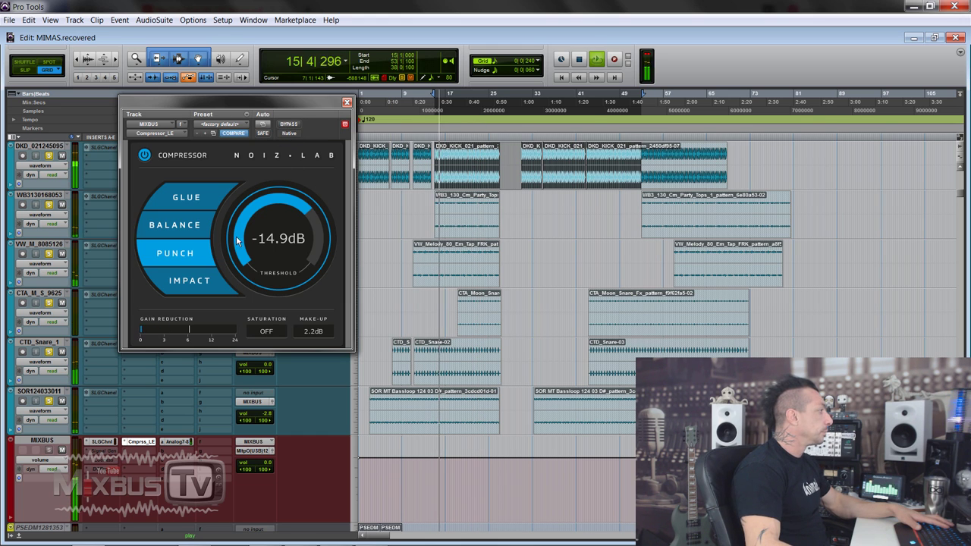
left_click_drag(237, 241, 235, 317)
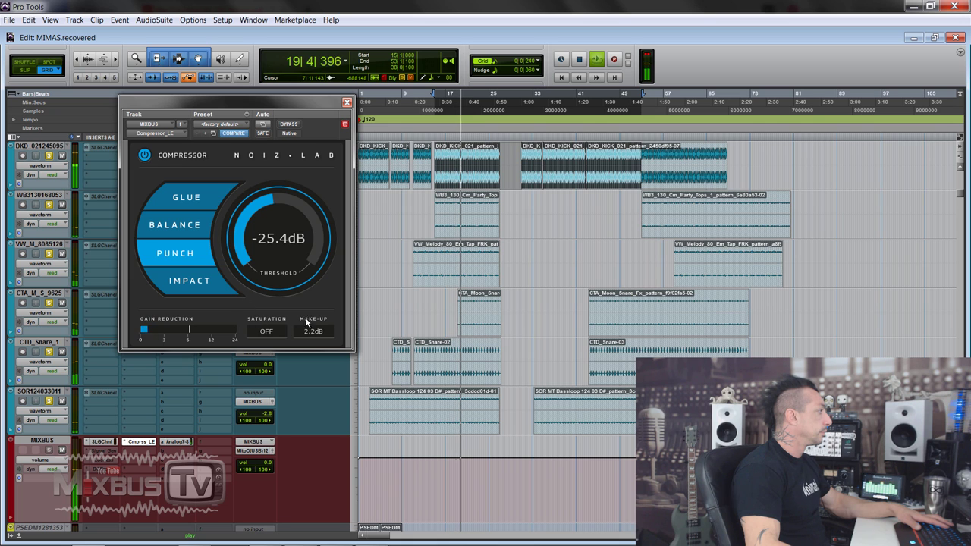
left_click(287, 126)
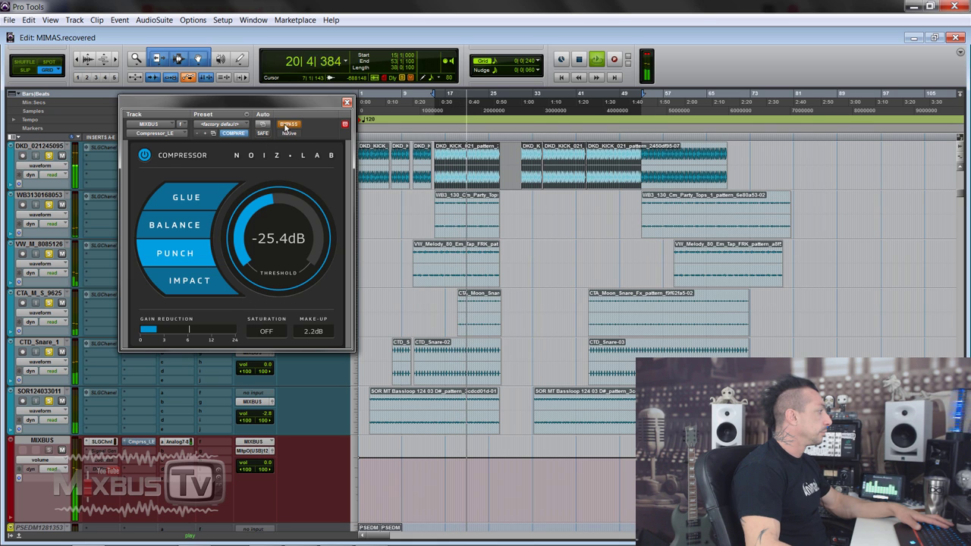
left_click(287, 126)
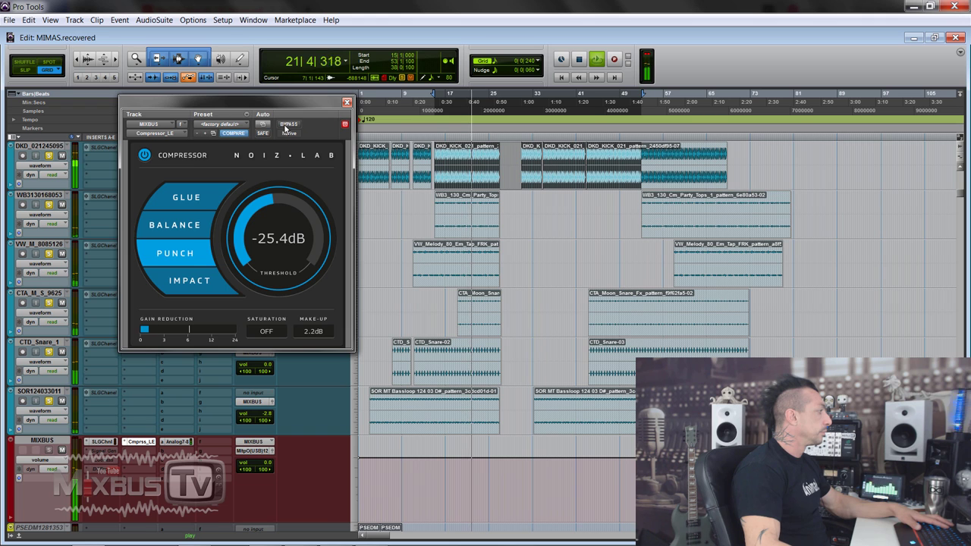
key("space")
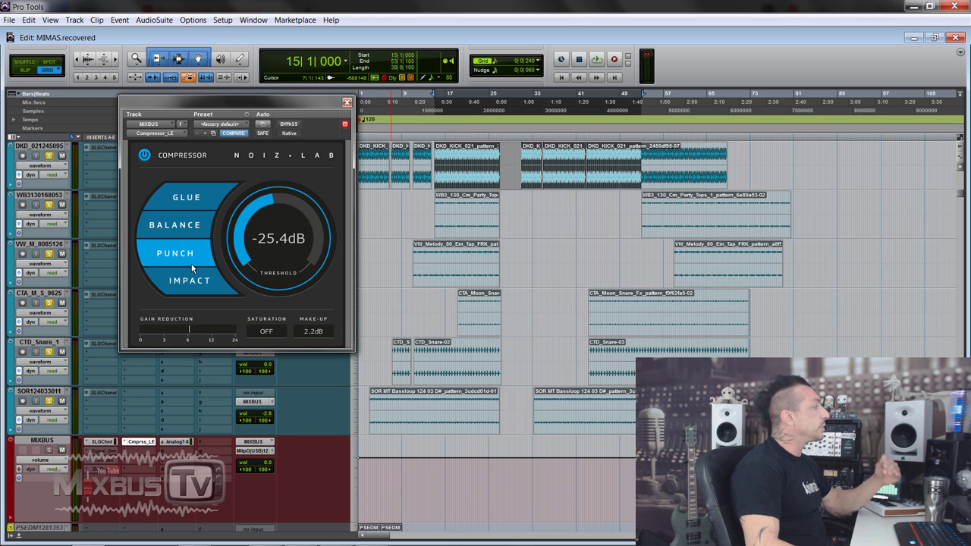
left_click(175, 225)
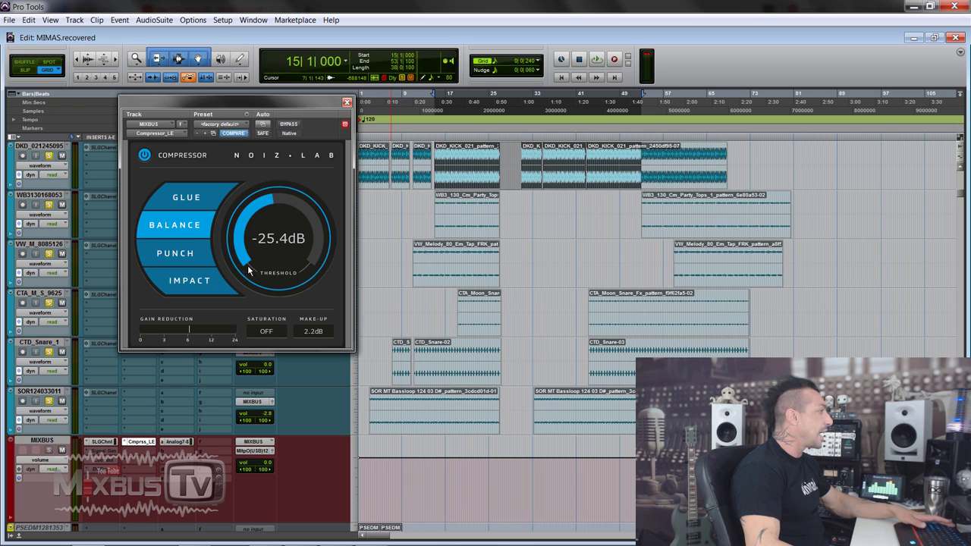
- Raise the compressor threshold back to about -14.7 dB
key("space")
left_click_drag(242, 254, 250, 170)
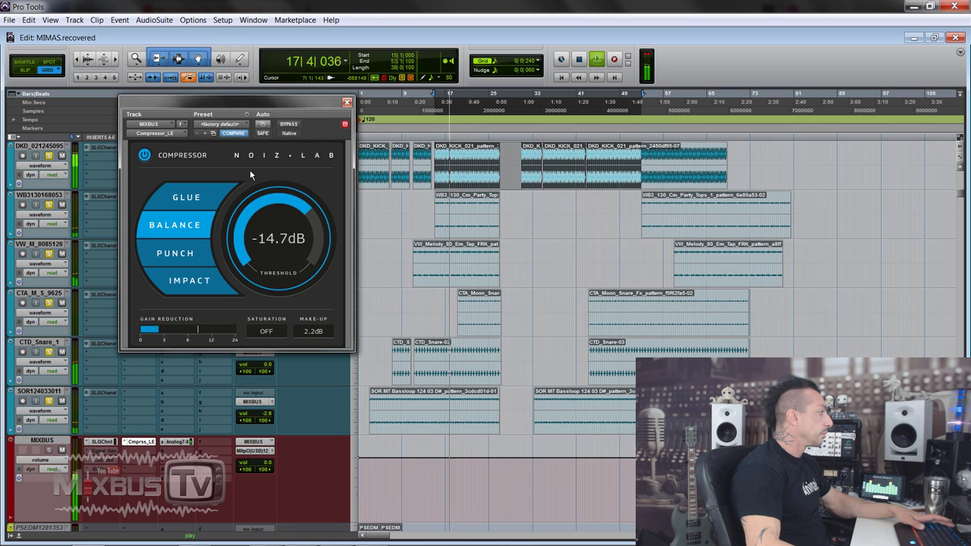
key("space")
left_click(203, 255)
- Switch to IMPACT, adjust the threshold while playing, and compare against bypass
left_click(208, 279)
key("space")
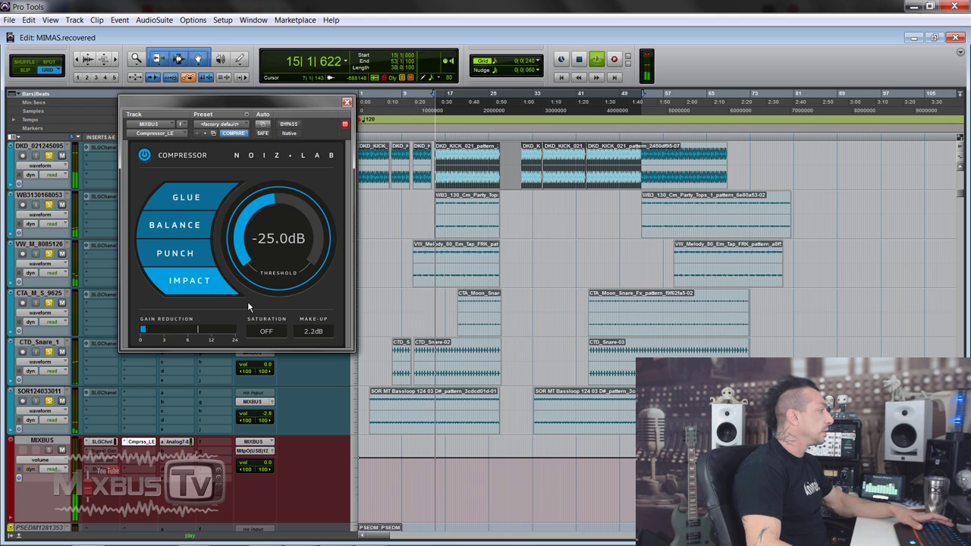
left_click_drag(242, 245, 251, 200)
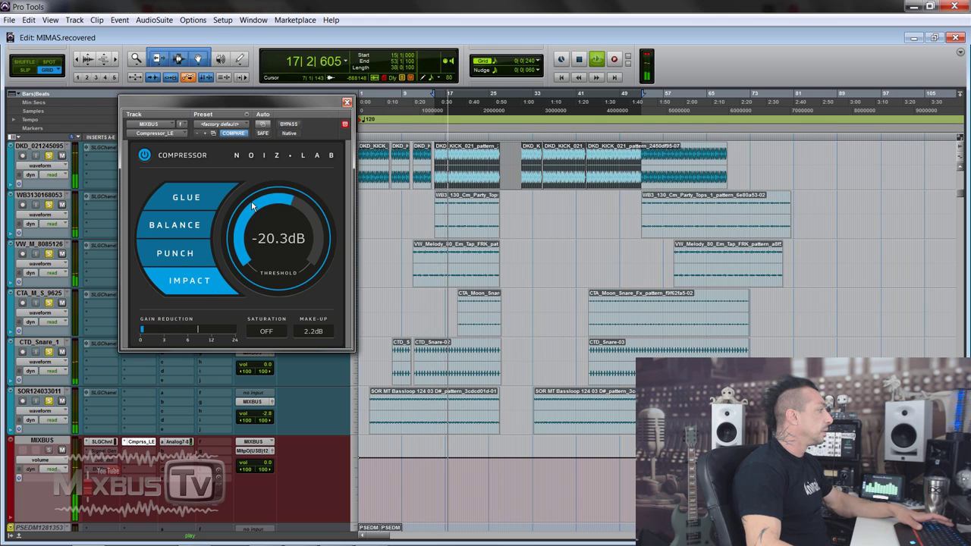
left_click(294, 124)
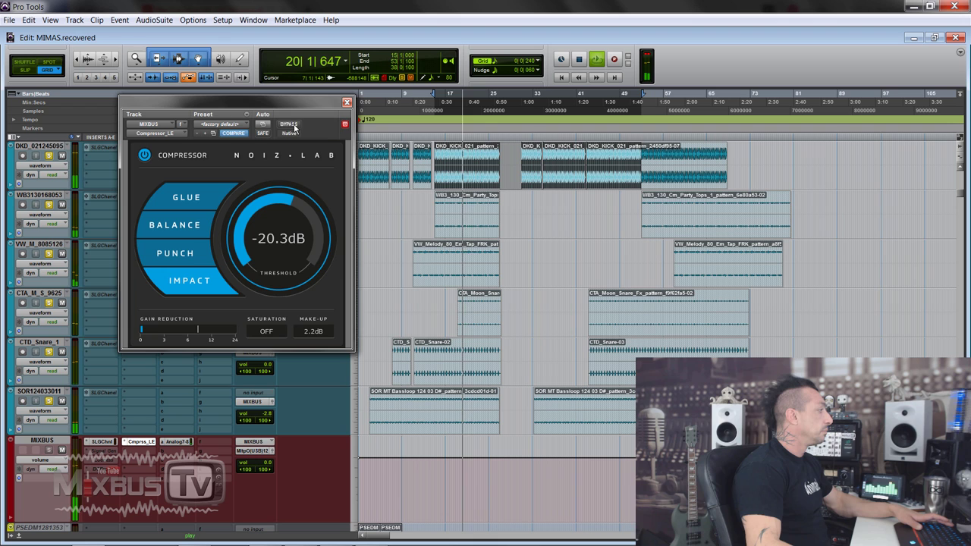
left_click(290, 124)
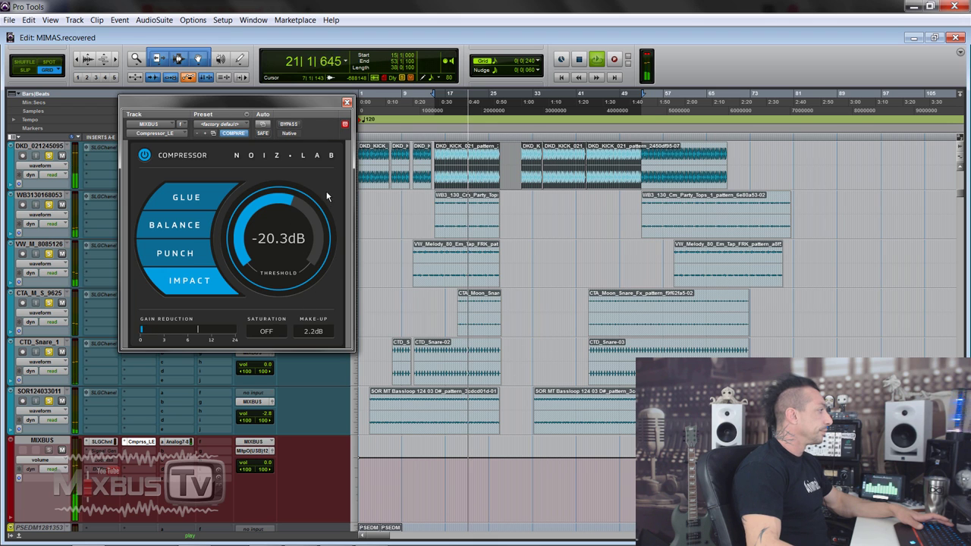
key("space")
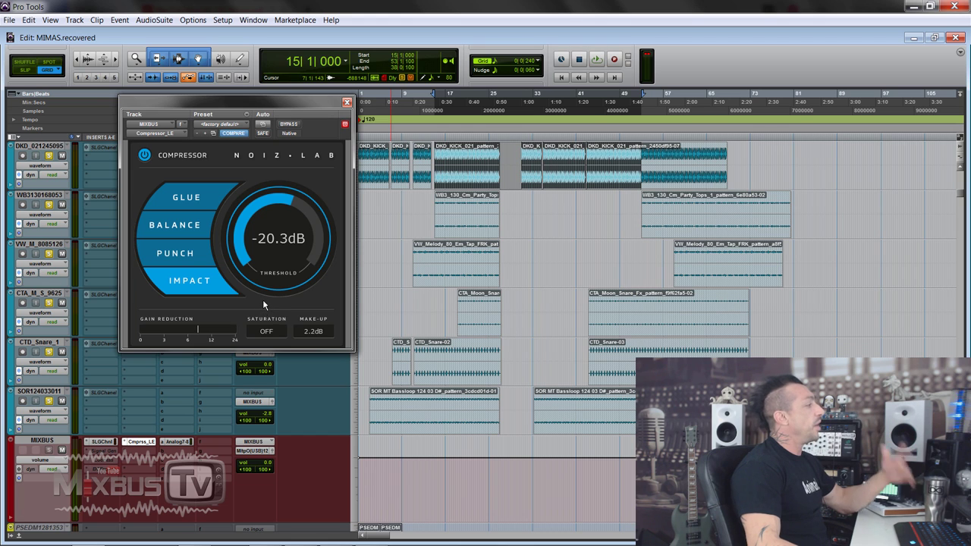
- Switch to Glue, set the threshold to -18.2 dB, compare against bypass, and stop playback
left_click(200, 193)
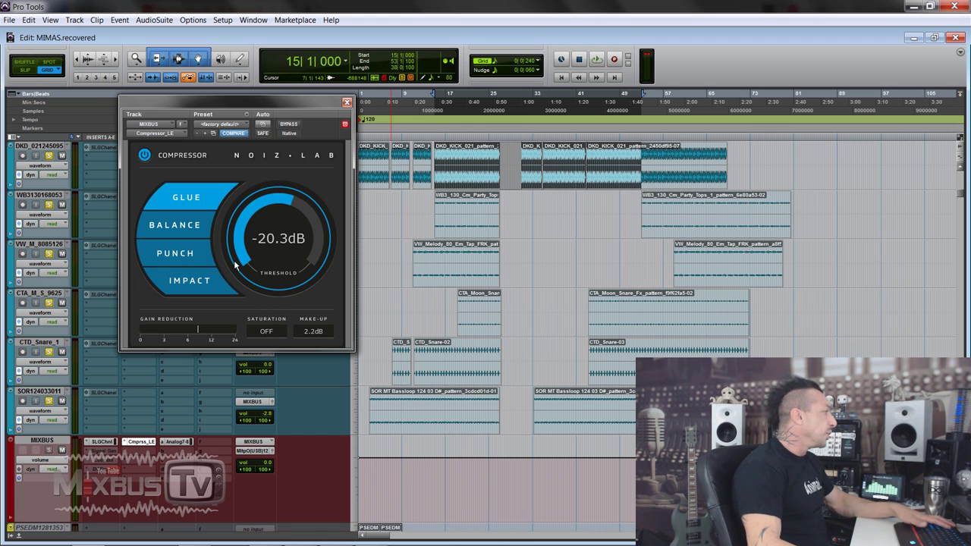
key("space")
mouse_move(243, 253)
left_mouse_down()
mouse_move(240, 271)
mouse_move(246, 241)
left_mouse_up()
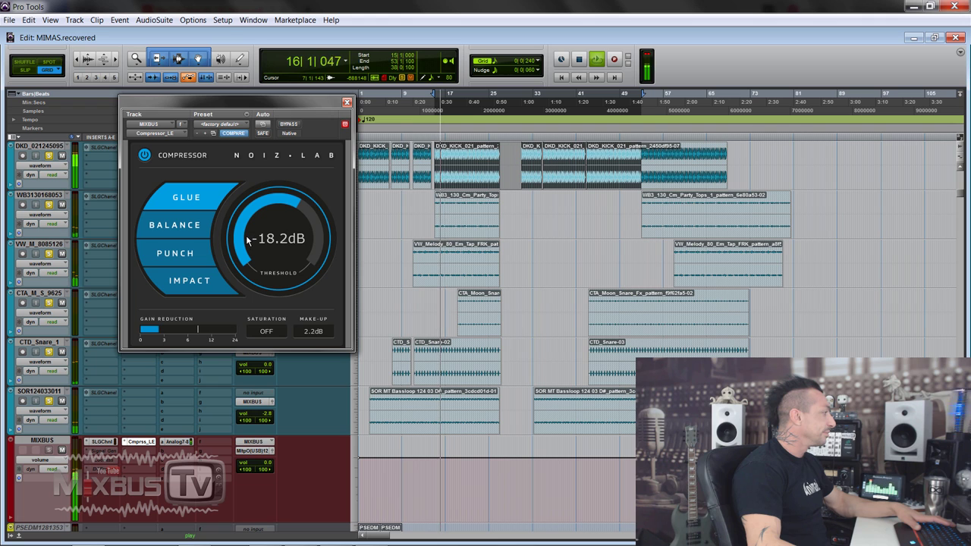
left_click(288, 124)
left_click(288, 125)
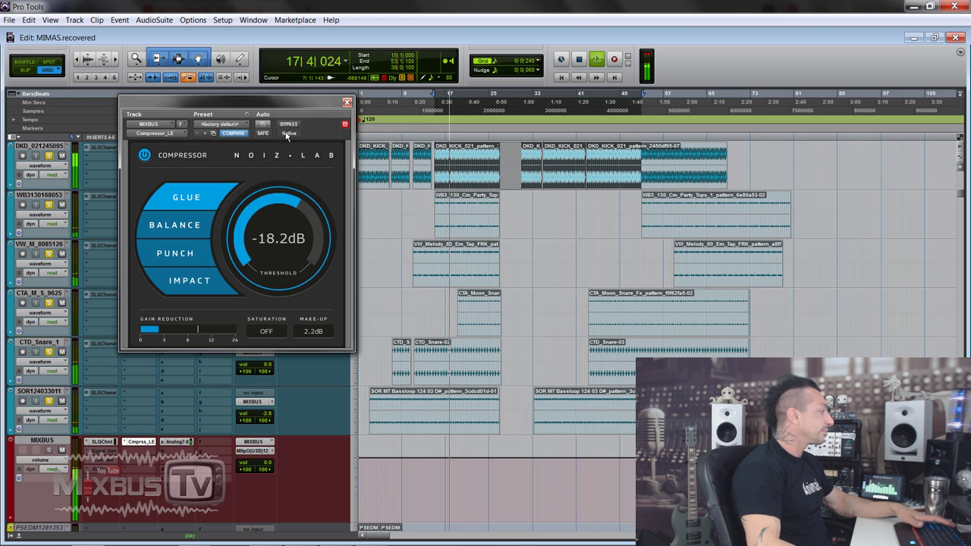
key("space")
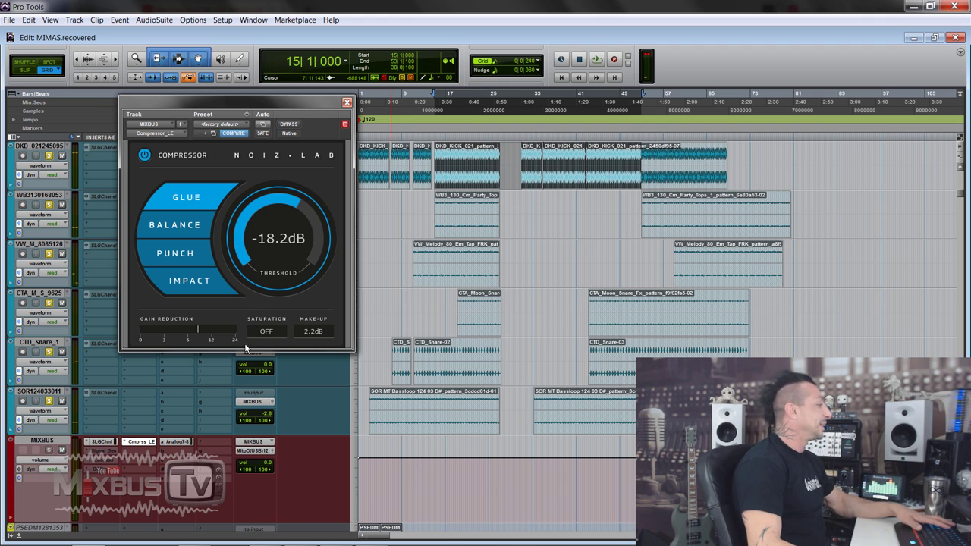
- Close the compressor window, scroll down the track list, and start loop playback
left_click(347, 101)
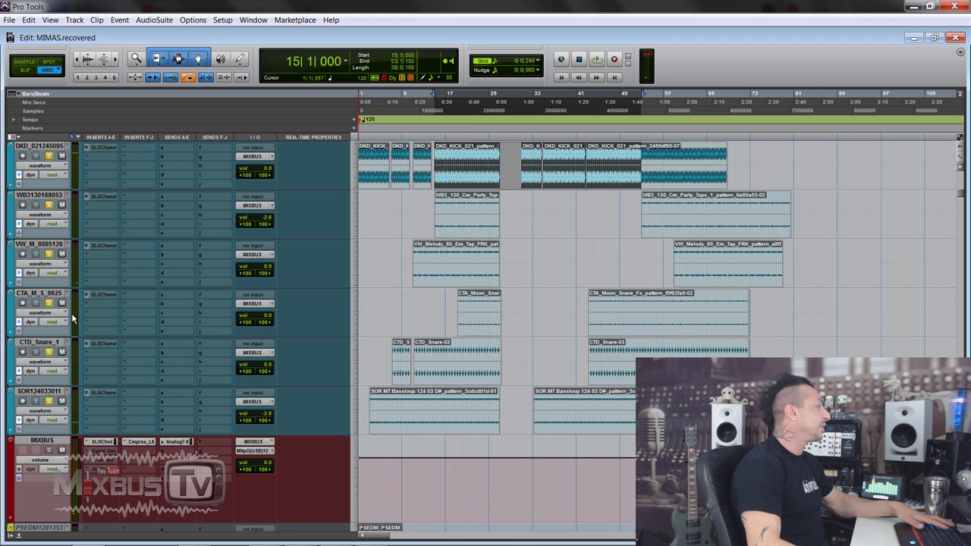
scroll(67, 367, "down", 3)
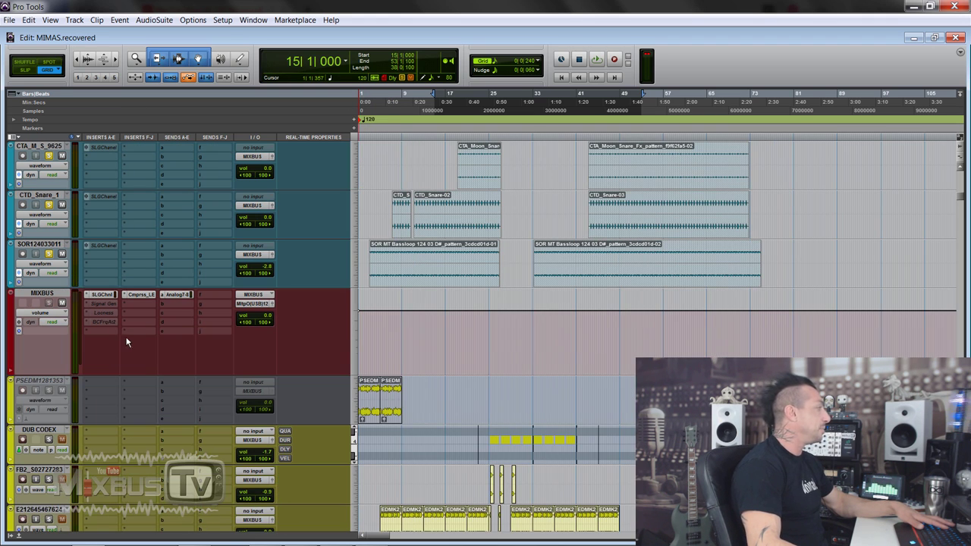
scroll(202, 289, "down", 15)
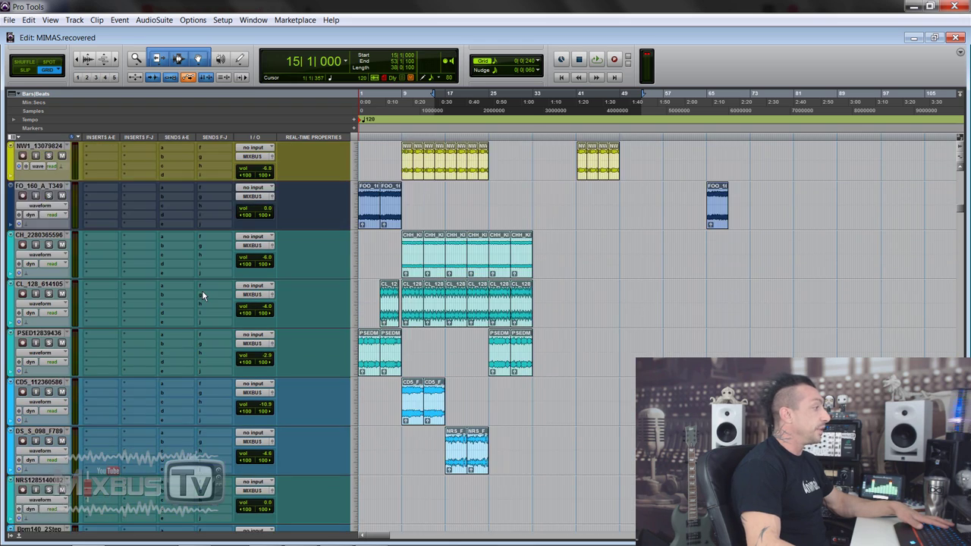
scroll(228, 287, "down", 10)
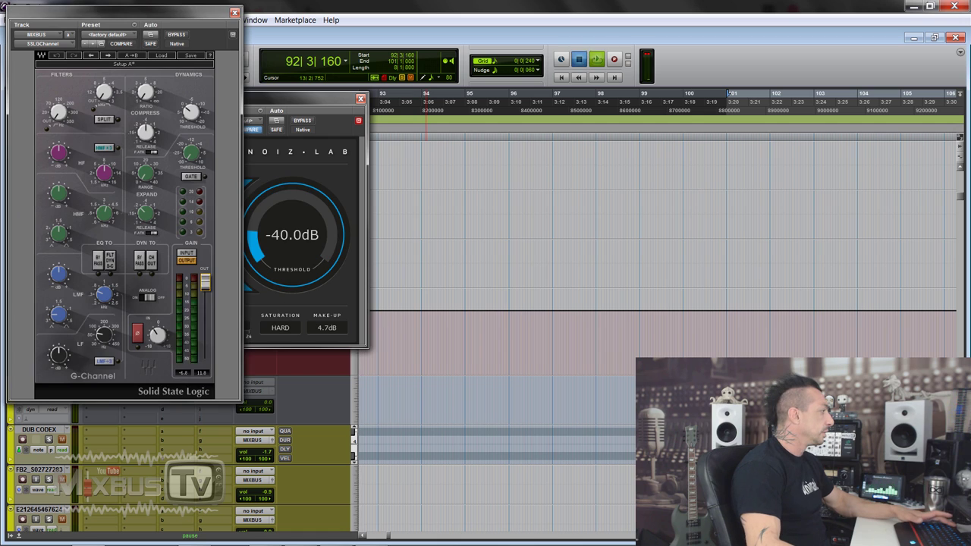
key("space")
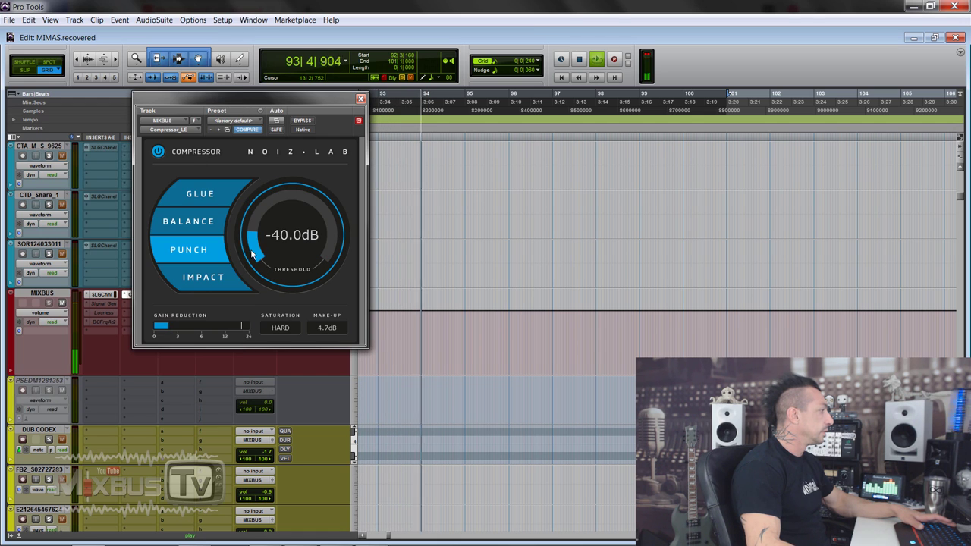
- Close the SSL G-Channel window, cycle saturation through OFF, SOFT and MEDIUM, then bypass to compare
left_click(234, 13)
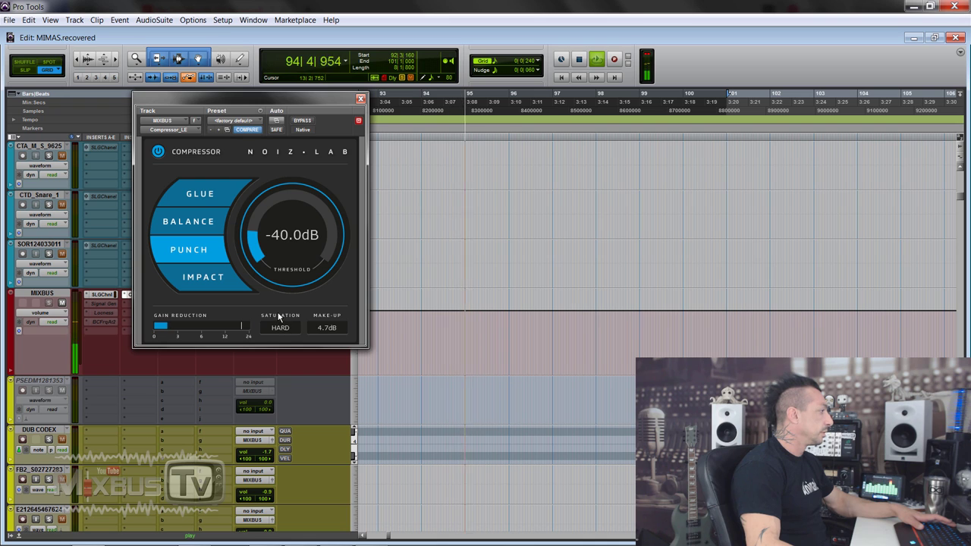
left_click(278, 329)
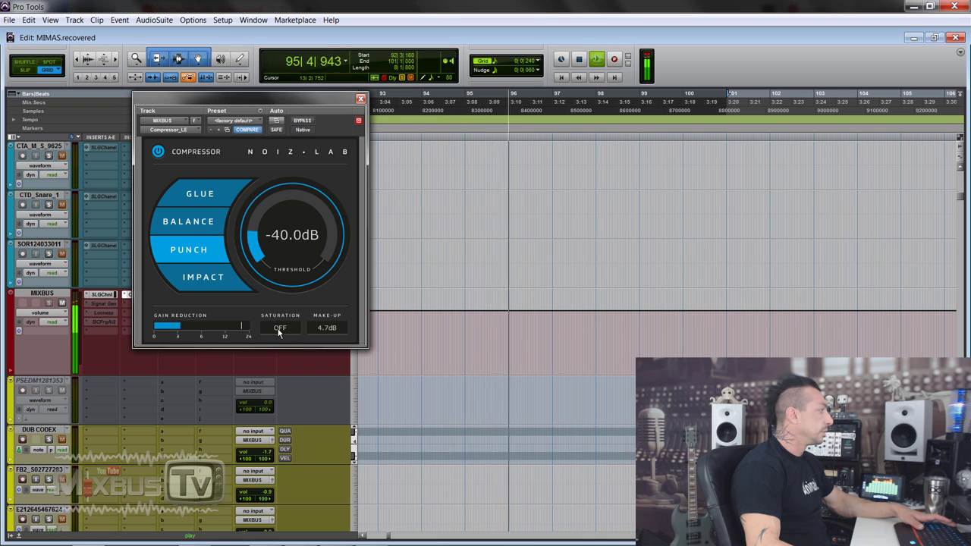
left_click(283, 330)
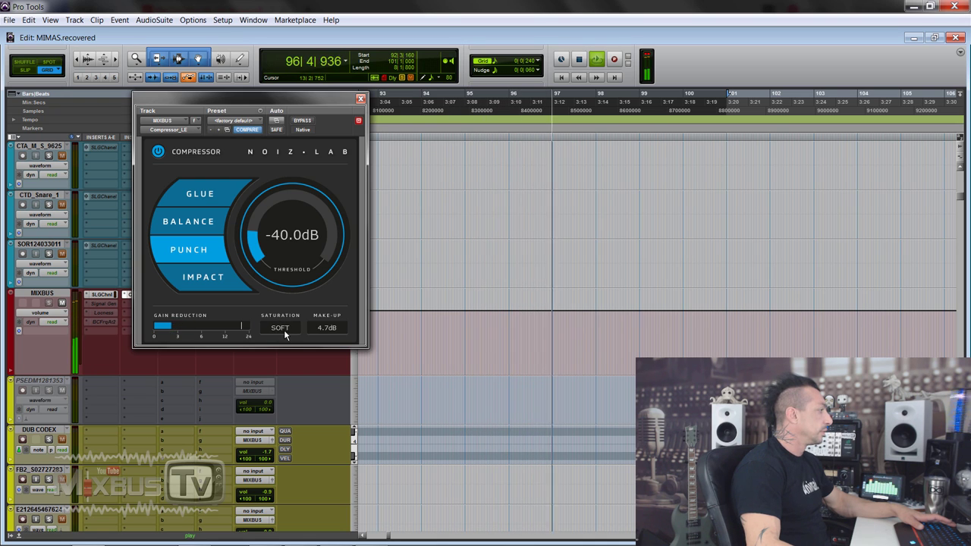
left_click(286, 332)
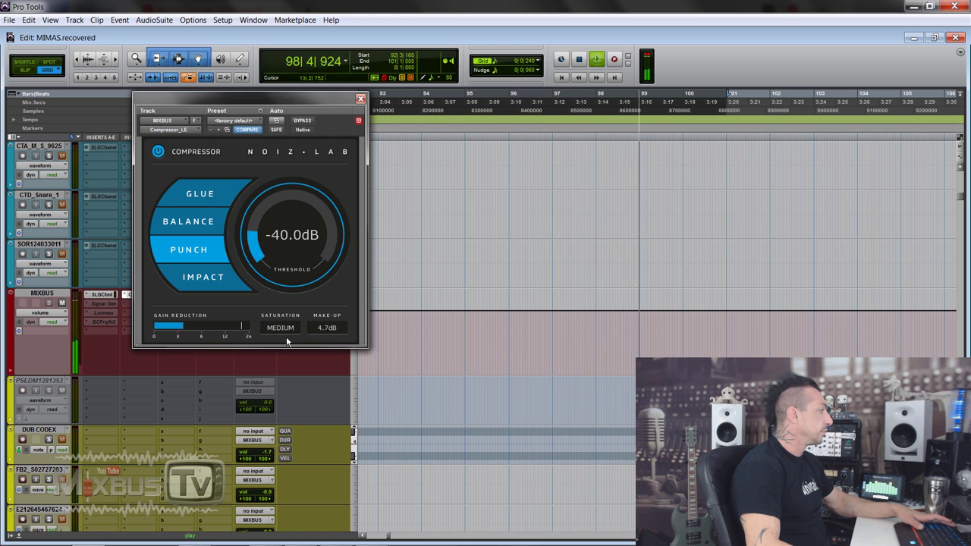
left_click(301, 122)
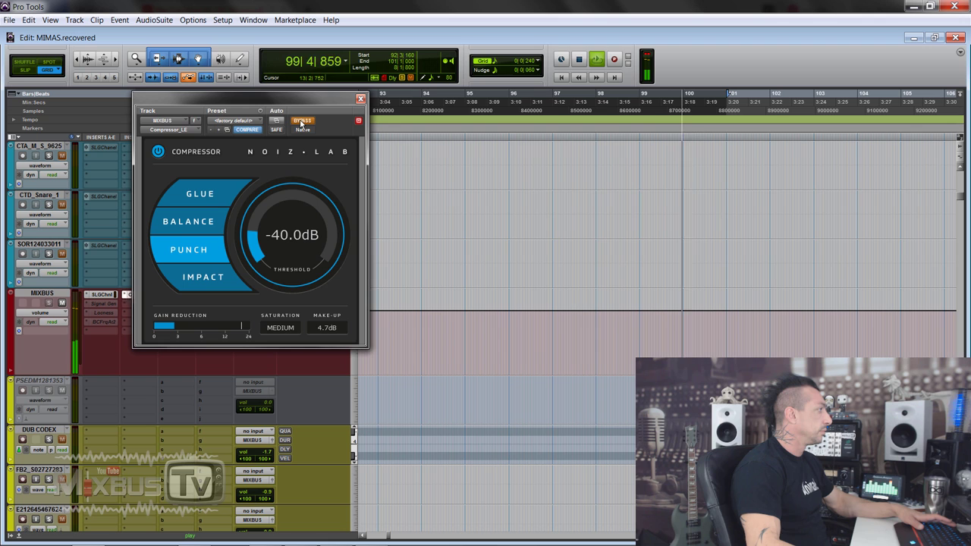
- Swap the MIXBUS Compressor_LE insert for Noiz-Lab Convolver_LE and nudge its window right
left_click(183, 129)
mouse_move(260, 178)
mouse_move(323, 205)
mouse_move(509, 92)
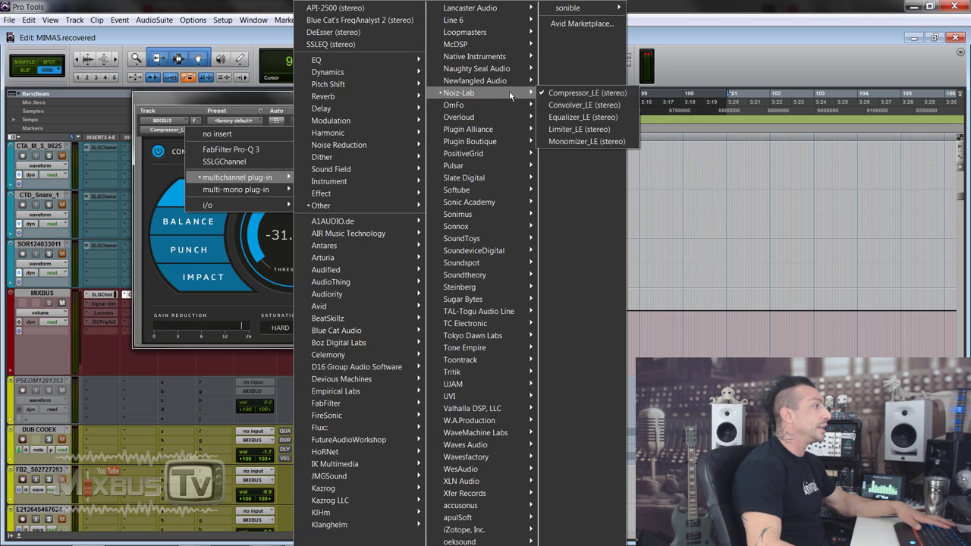
left_click(583, 106)
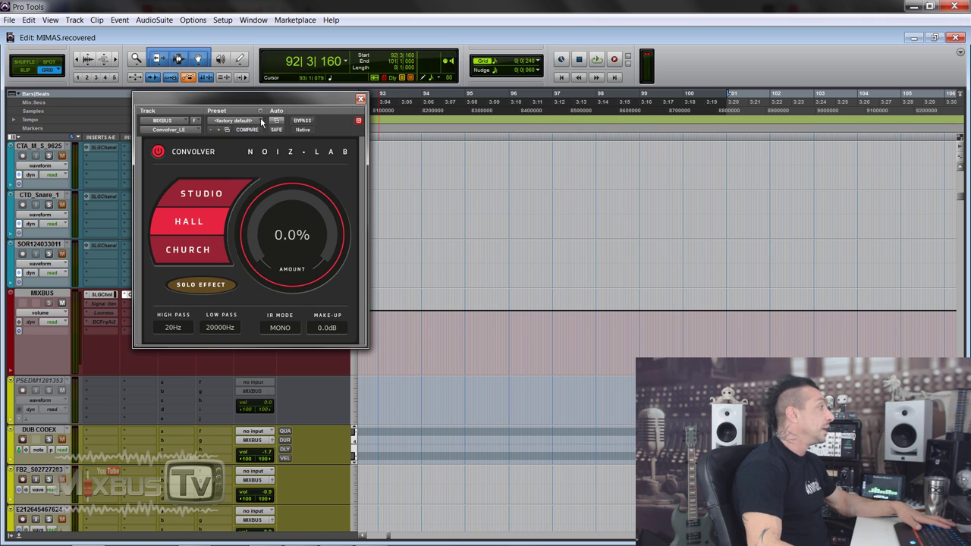
mouse_move(276, 101)
left_mouse_down()
mouse_move(316, 98)
mouse_move(288, 104)
left_mouse_up()
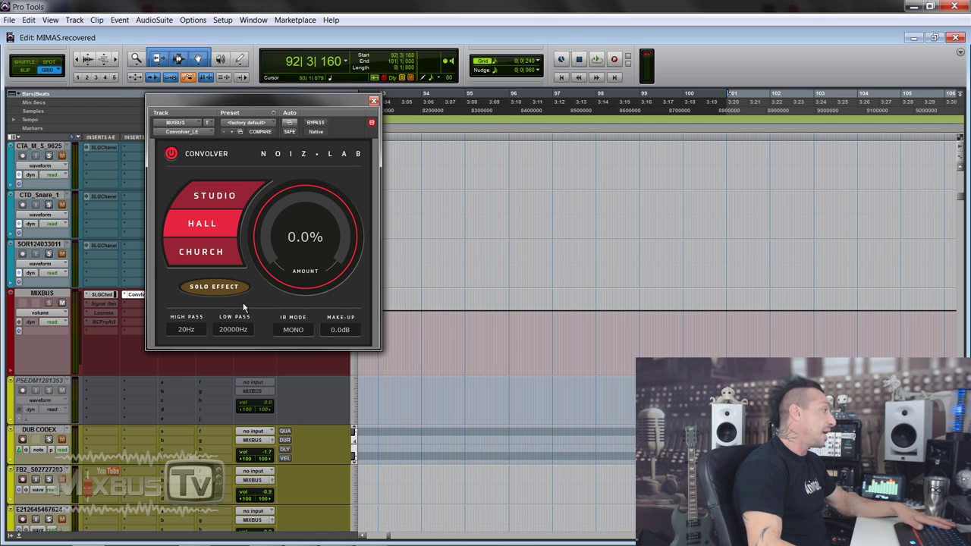
- While playing, audition Convolver amount and low-pass cutoff, set IR mode to STEREO, and test effect solo
key("space")
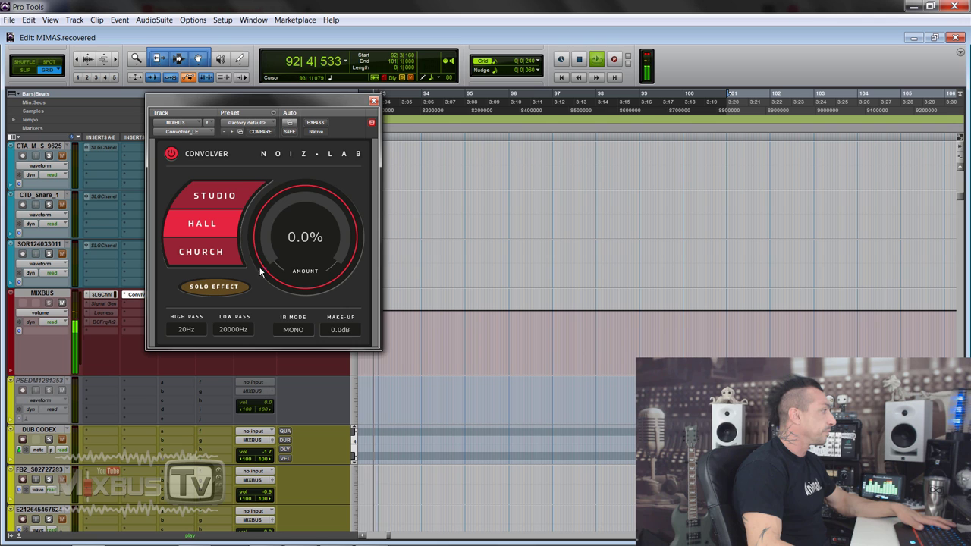
left_click_drag(270, 249, 289, 76)
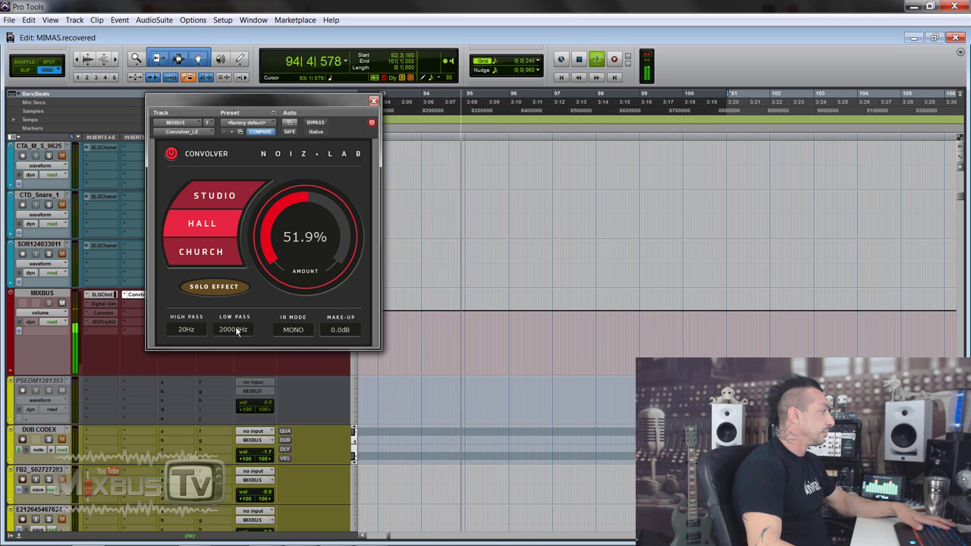
left_click_drag(234, 329, 239, 377)
left_click(293, 329)
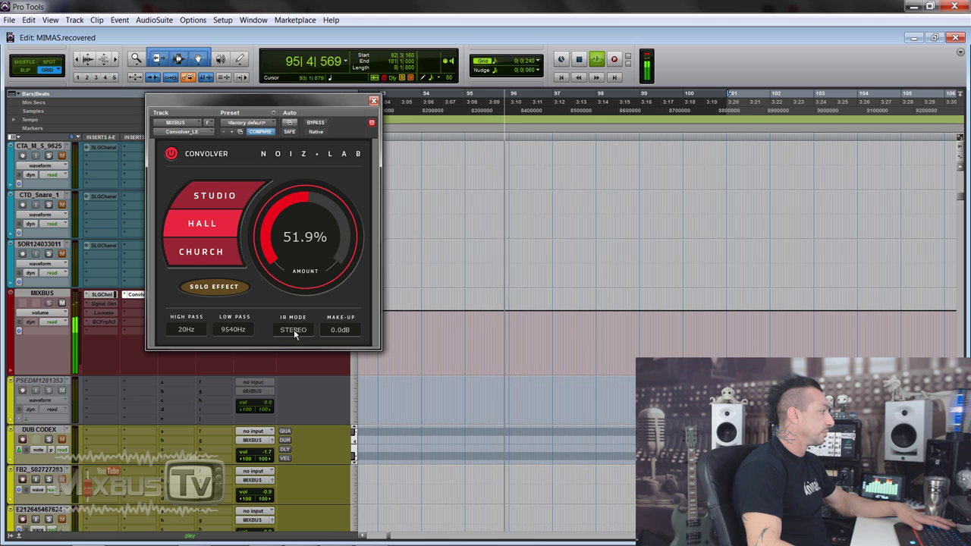
left_click_drag(273, 218, 266, 276)
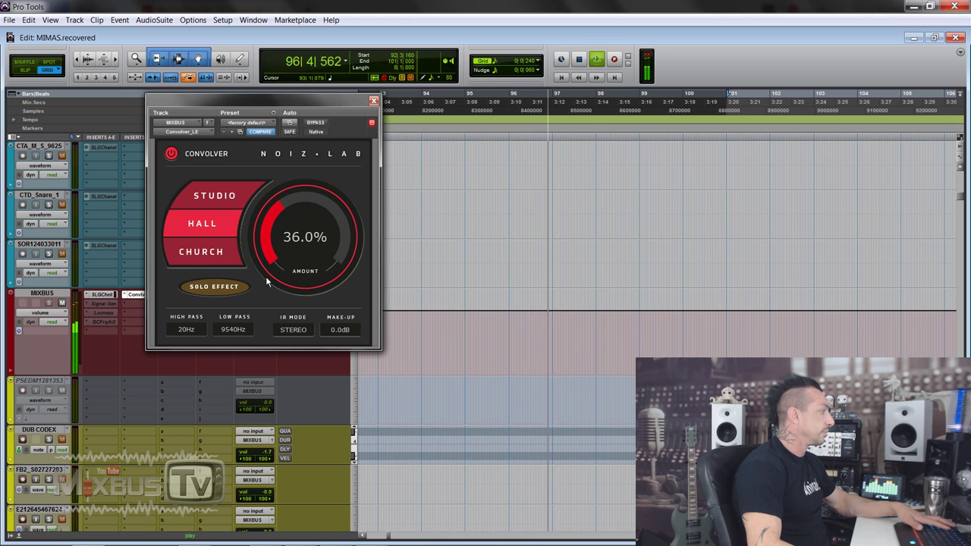
left_click_drag(224, 329, 224, 386)
left_click(222, 289)
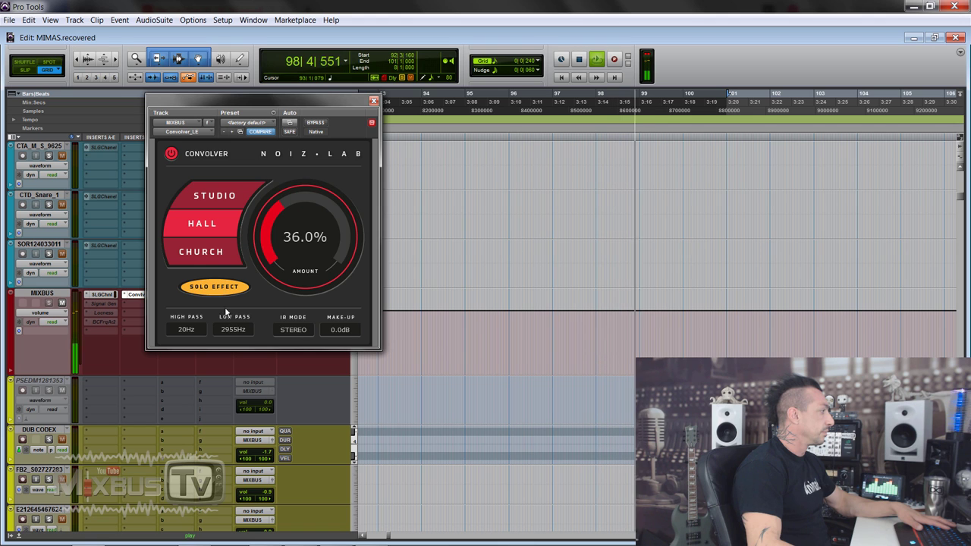
left_click(232, 289)
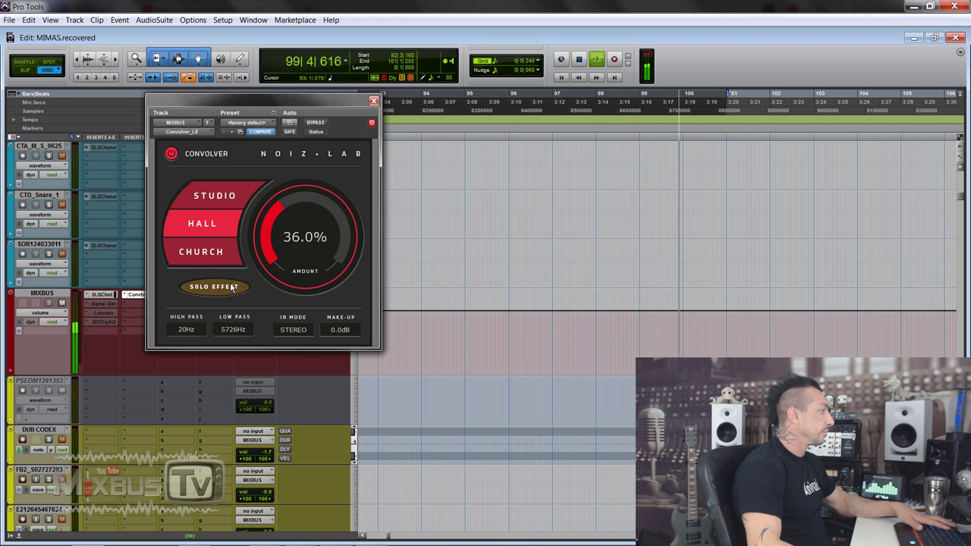
- Choose the Studio room and set amount 45.4%, high pass 176Hz, low pass about 1762Hz
left_click(224, 199)
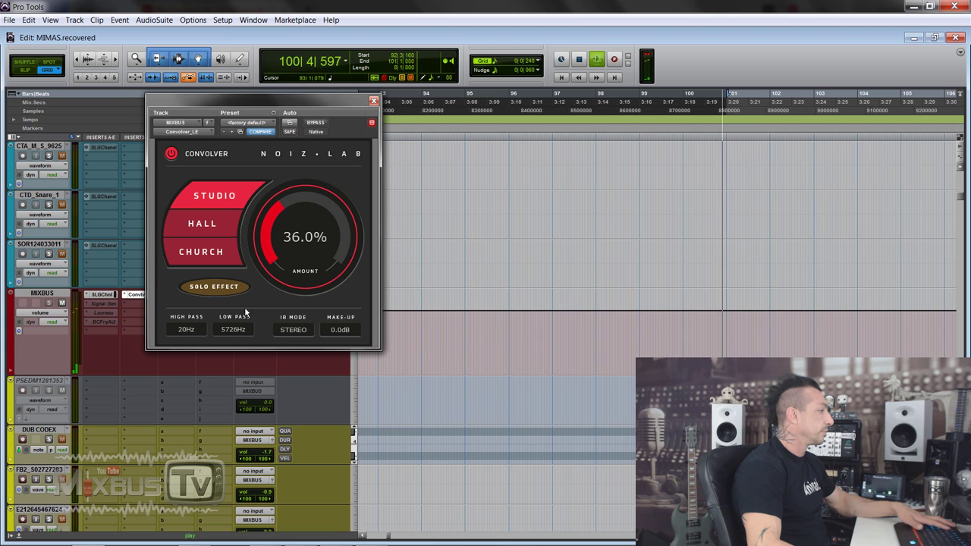
key("space")
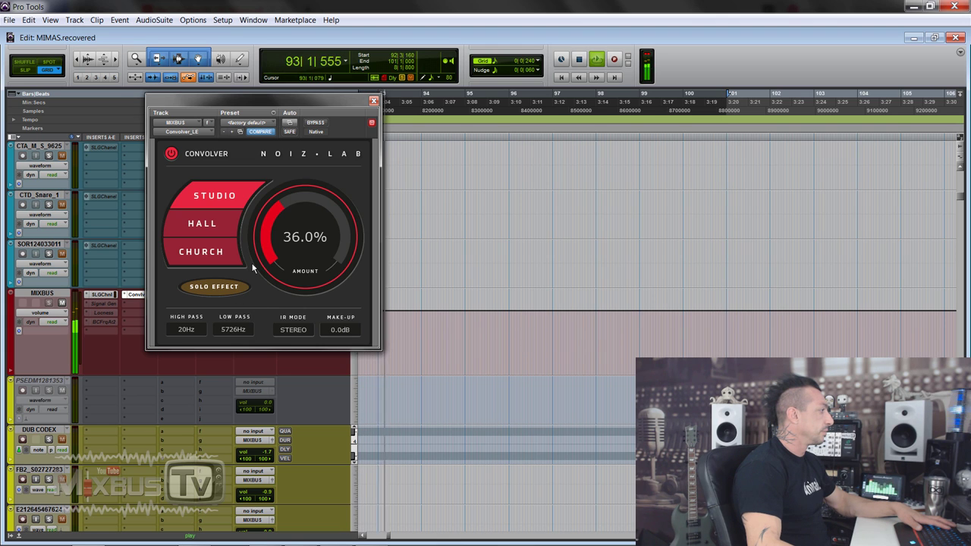
left_click_drag(254, 267, 254, 277)
left_click_drag(235, 327, 226, 387)
left_click_drag(185, 330, 231, 280)
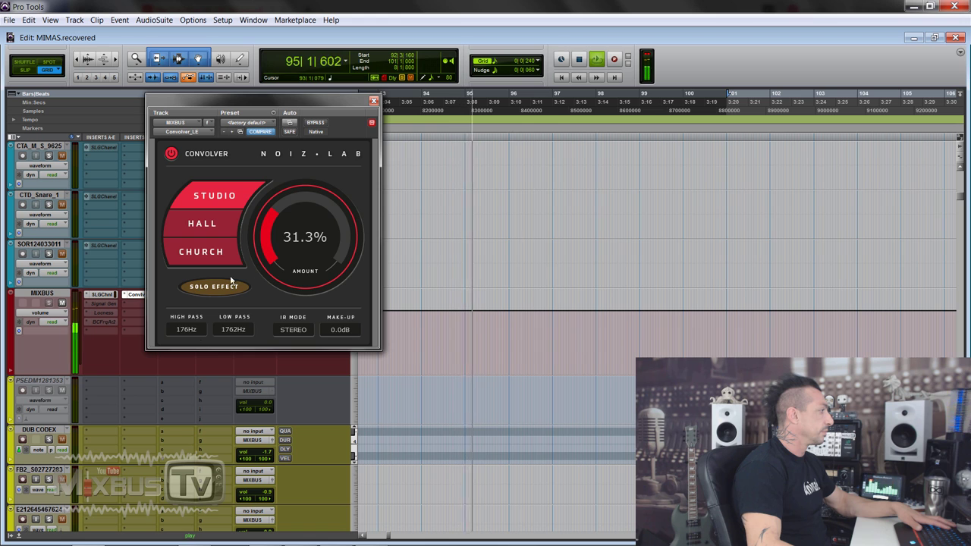
left_click_drag(269, 227, 271, 205)
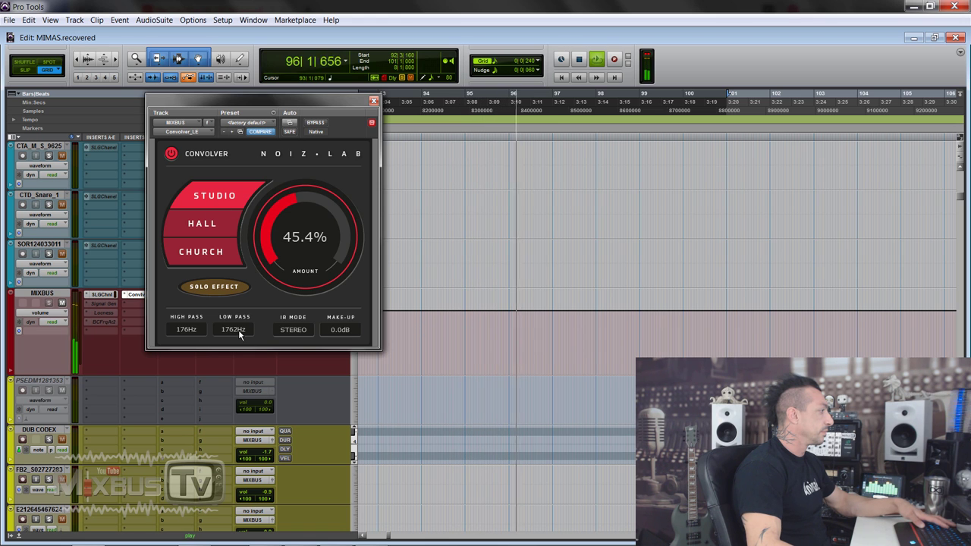
- Reset the filters, pick the Church room at about 37% amount, and stop playback
left_click(219, 237)
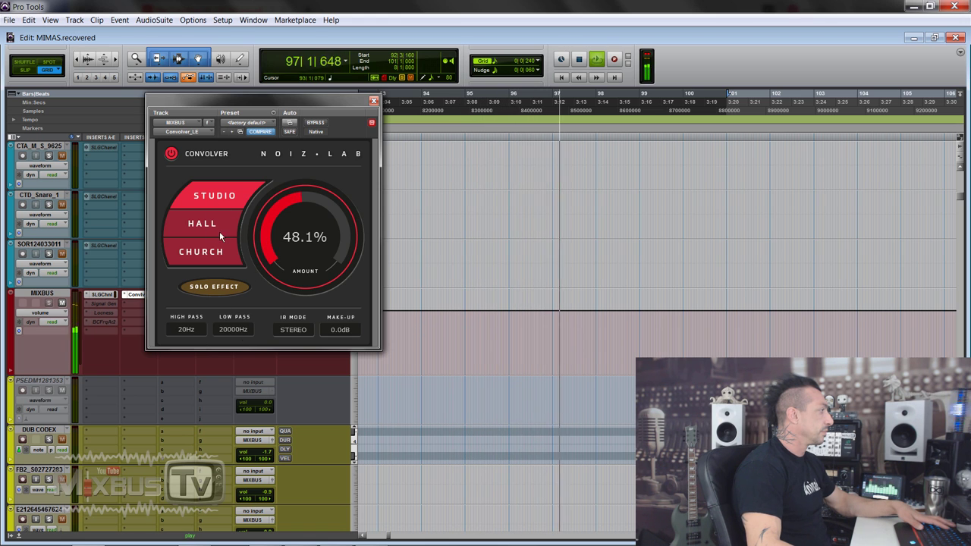
left_click(222, 251)
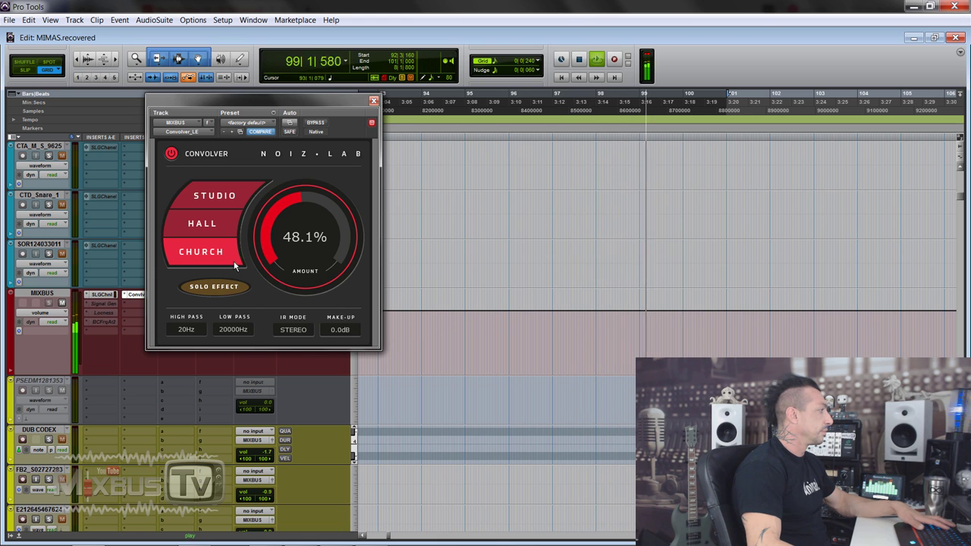
left_click_drag(235, 266, 186, 314)
key("space")
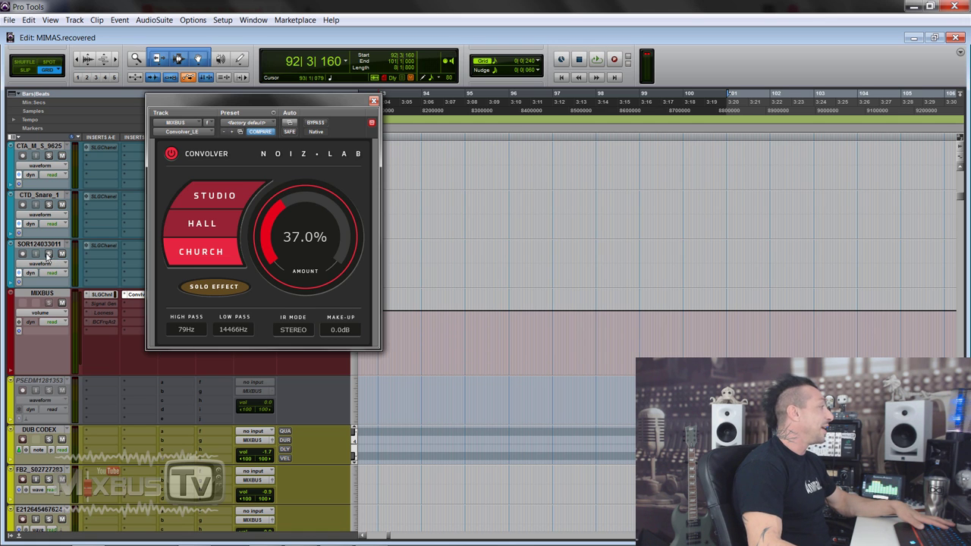
- Zoom around the session and select the kick clips from first to last
left_click_drag(323, 131, 299, 318)
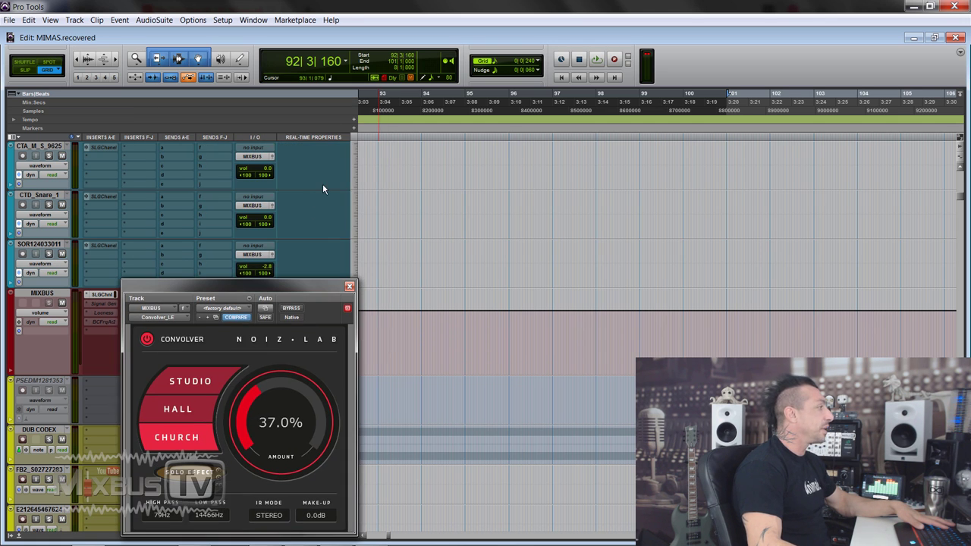
scroll(322, 183, "down", 5)
key("alt+a")
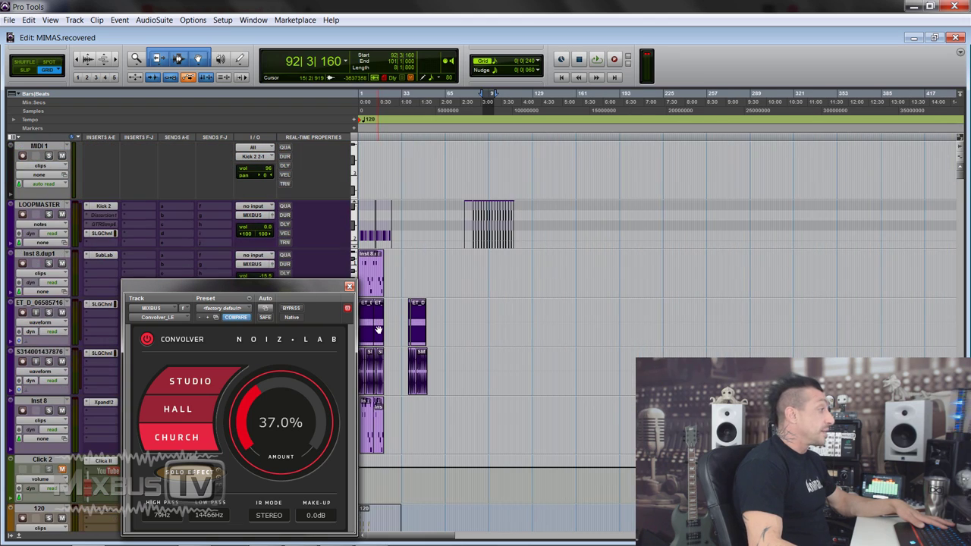
scroll(377, 329, "down", 5)
key("ctrl+]")
key("ctrl+]")
key("ctrl+]")
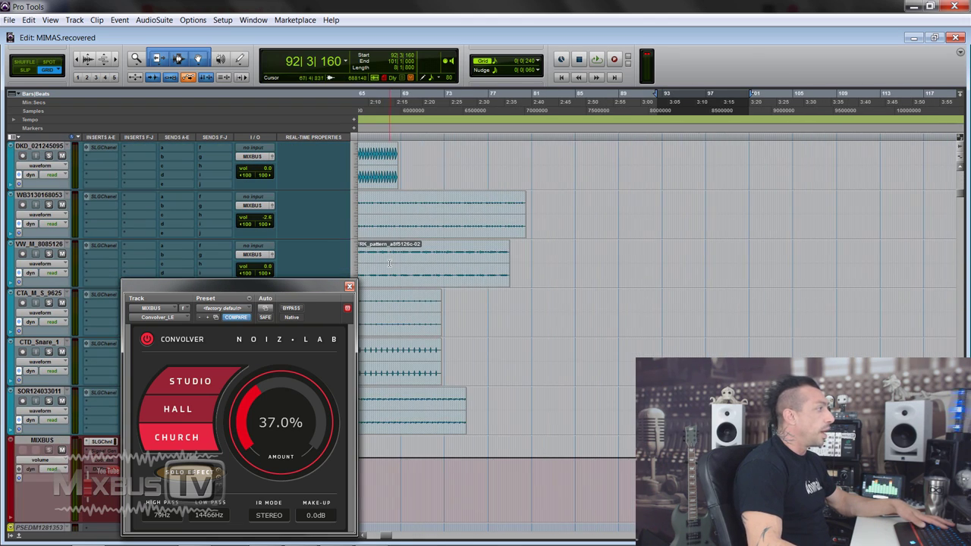
scroll(548, 220, "left", 10)
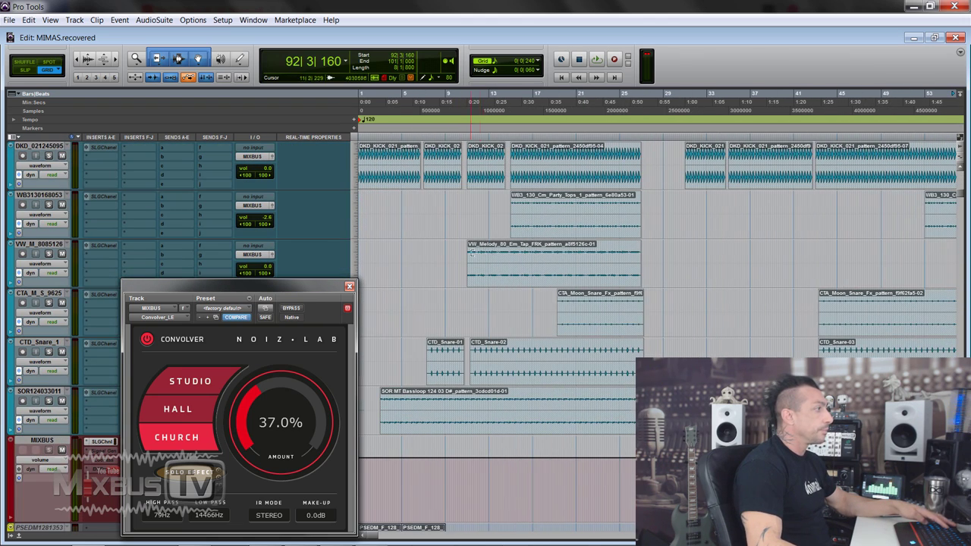
left_click(544, 175)
left_click(845, 182, "shift")
key("ctrl+[")
key("ctrl+[")
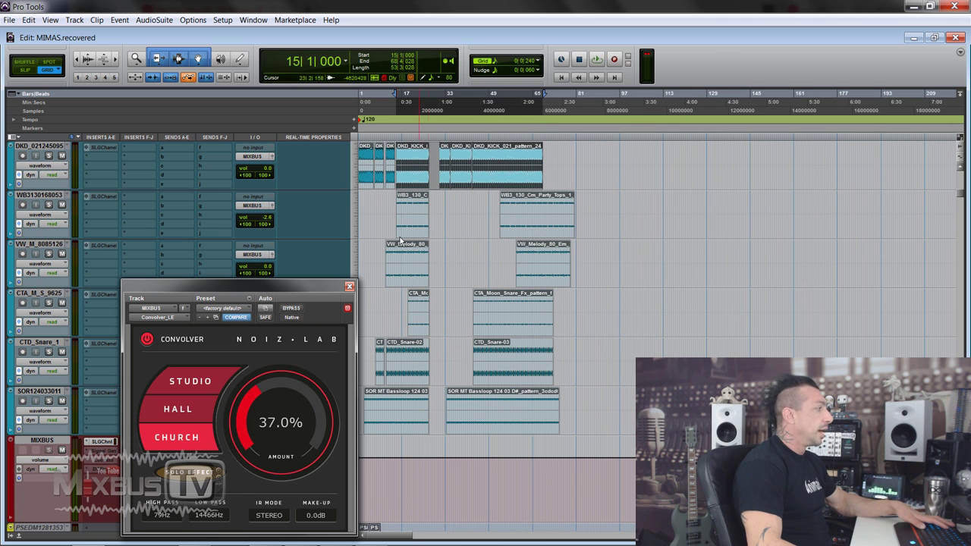
- Move the Convolver window aside and solo all the audio tracks
left_click_drag(328, 294, 379, 199)
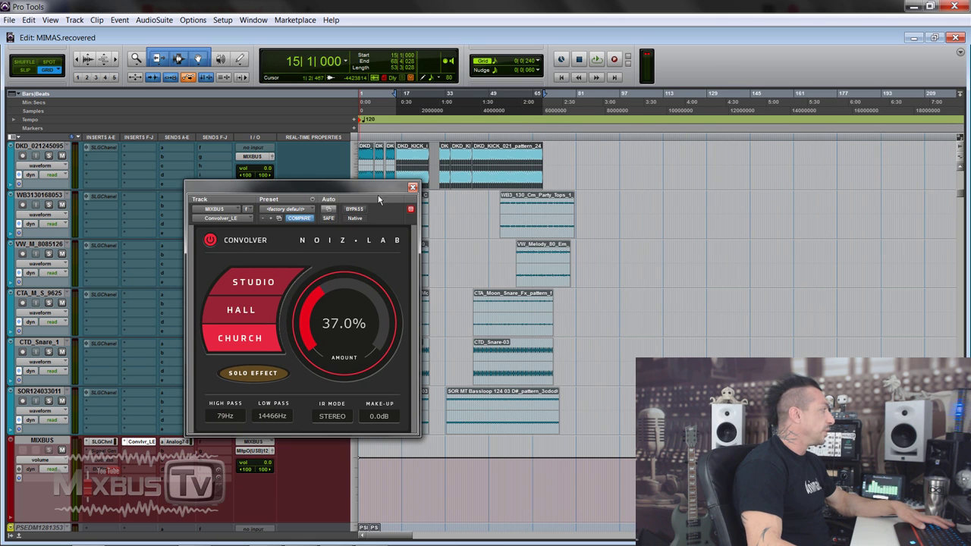
left_click(49, 205, "alt")
scroll(138, 244, "down", 5)
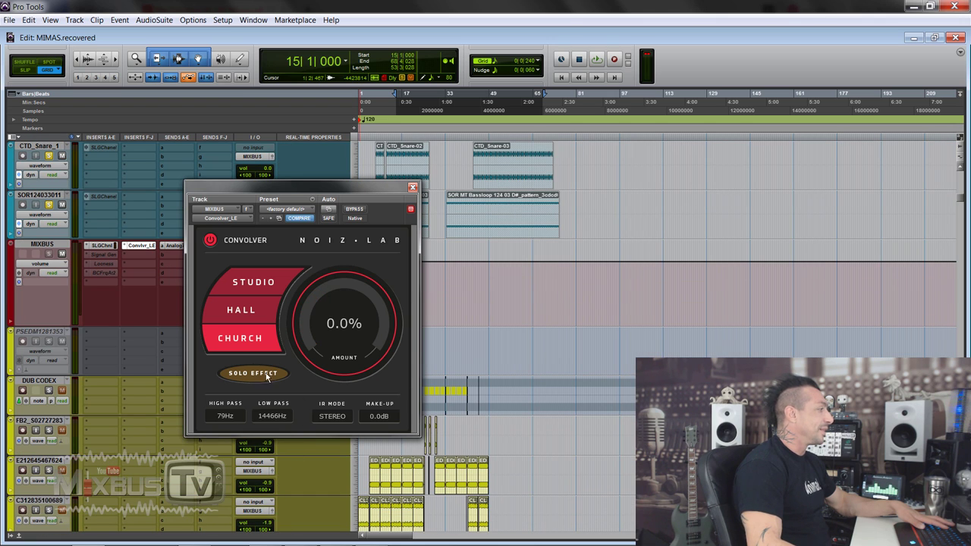
- Play the session and tune the Convolver amount, low-pass cutoff and a 75Hz high pass
key("space")
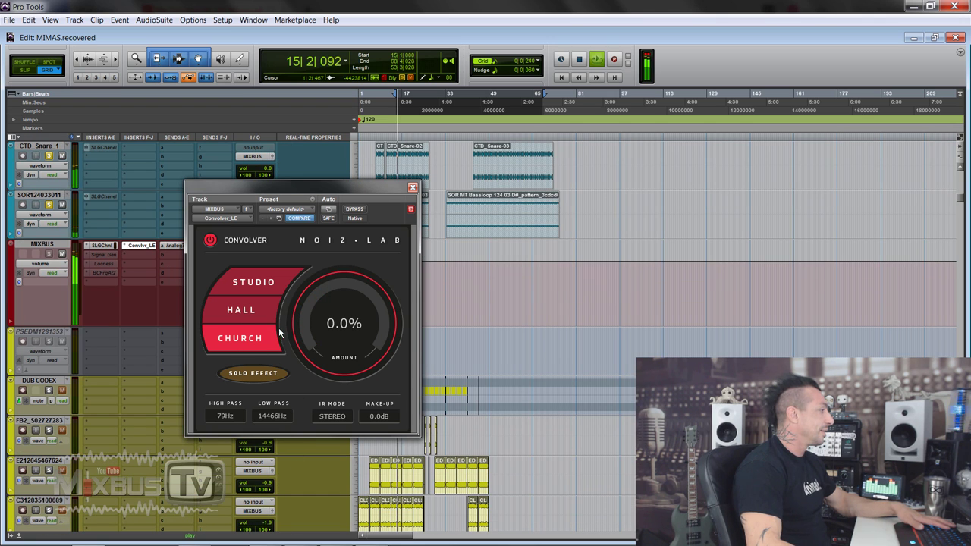
left_click_drag(309, 327, 301, 287)
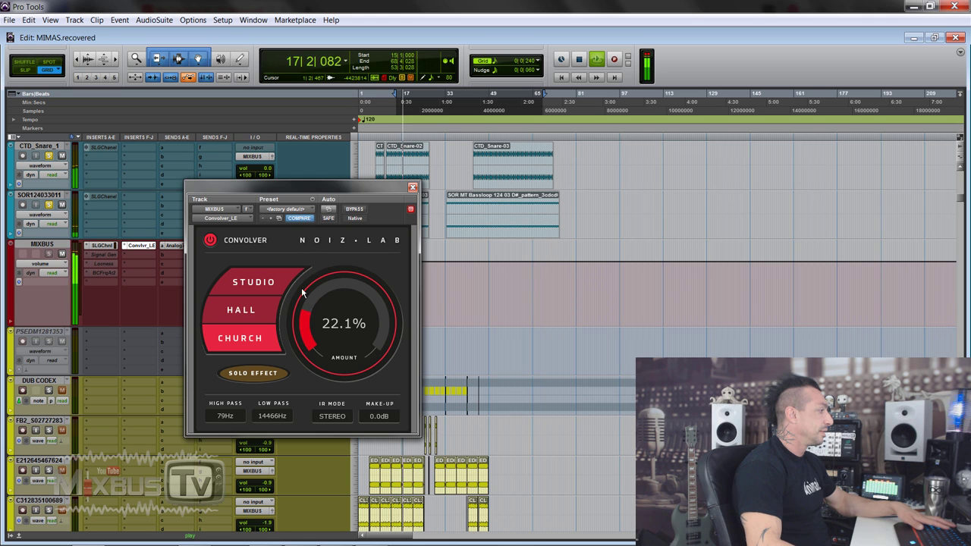
left_click_drag(269, 416, 266, 459)
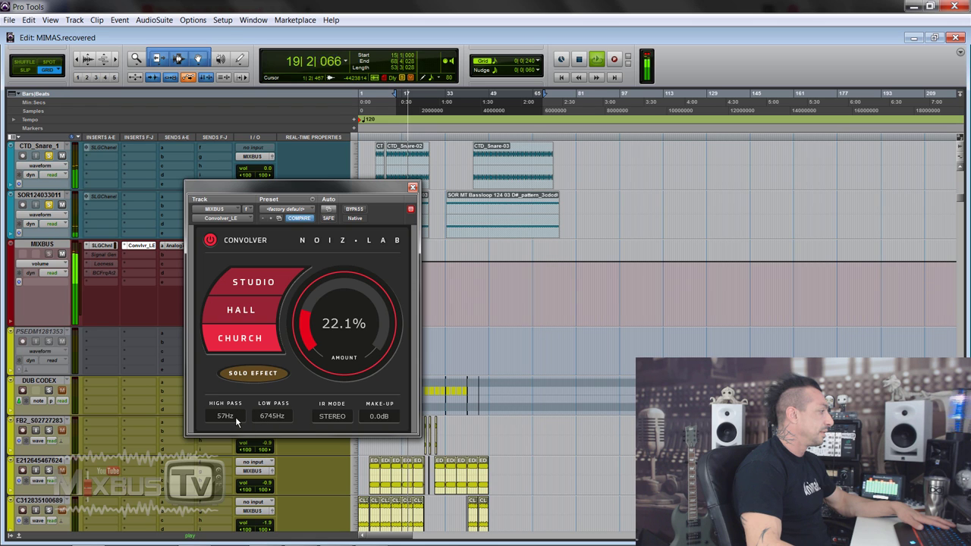
left_click_drag(237, 423, 239, 414)
left_click_drag(306, 332, 301, 359)
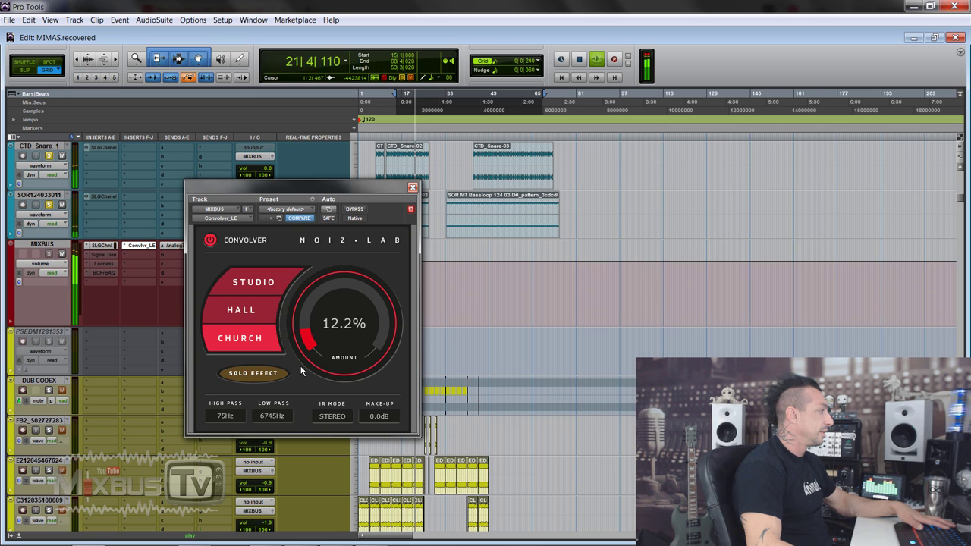
- Compare with bypass, trim amount to about 9%, try HALL and STUDIO, then return to CHURCH
left_click(353, 209)
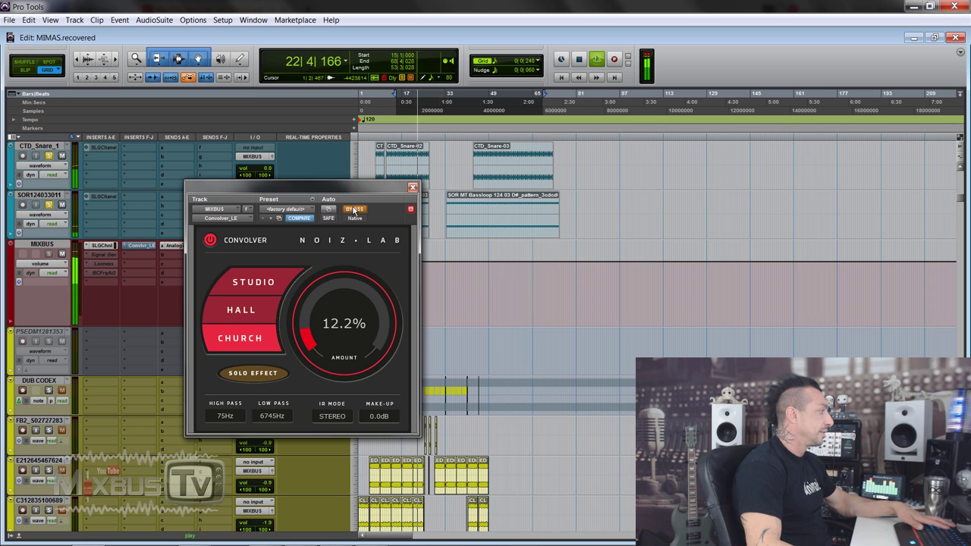
left_click(354, 209)
left_click_drag(306, 343, 307, 349)
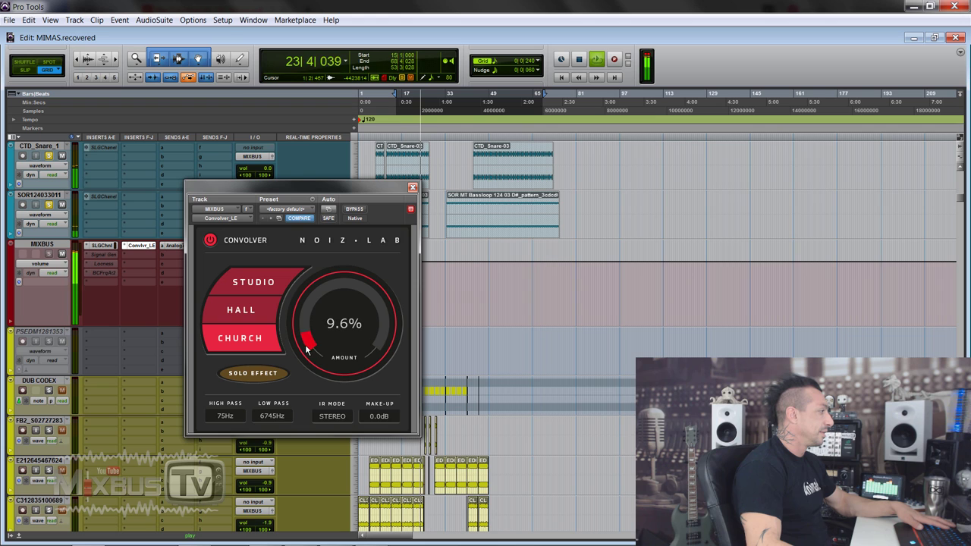
left_click(287, 323)
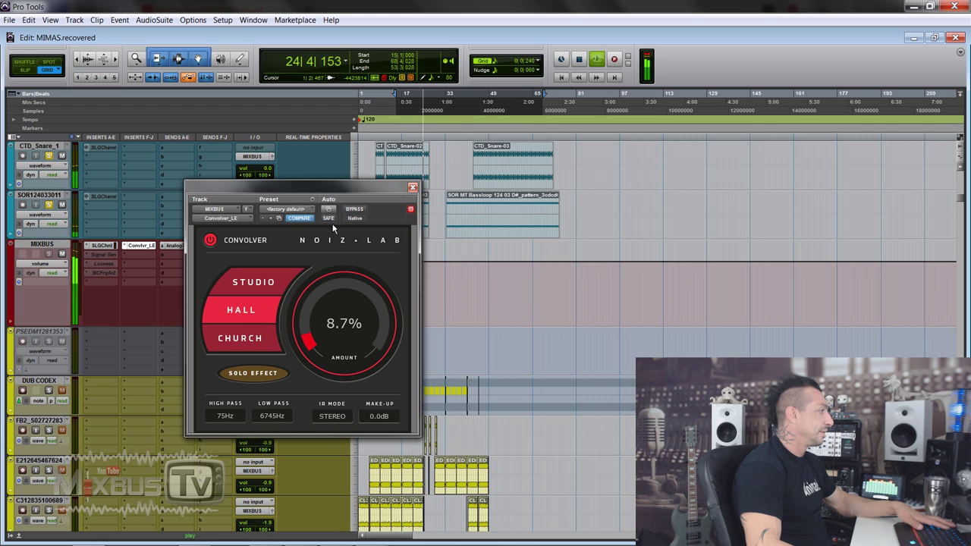
left_click(264, 282)
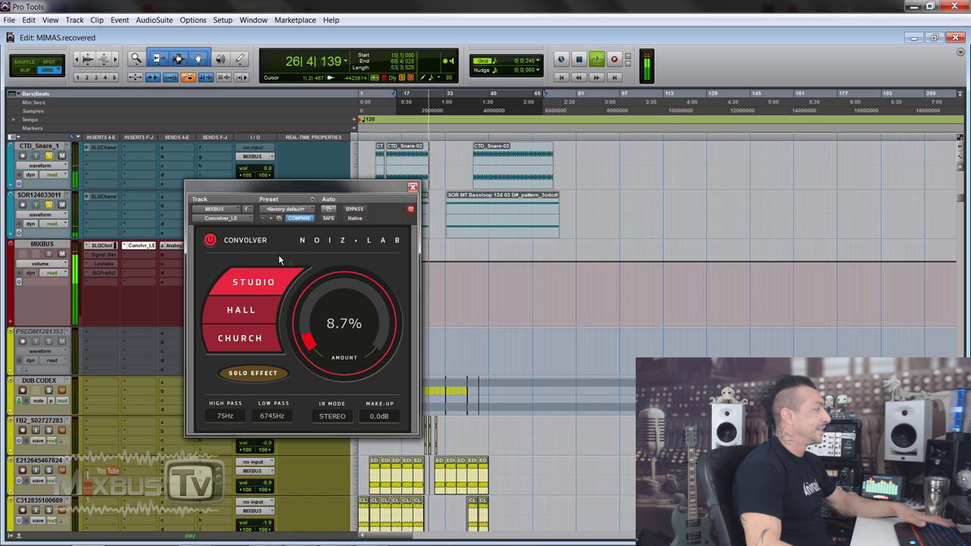
key("space")
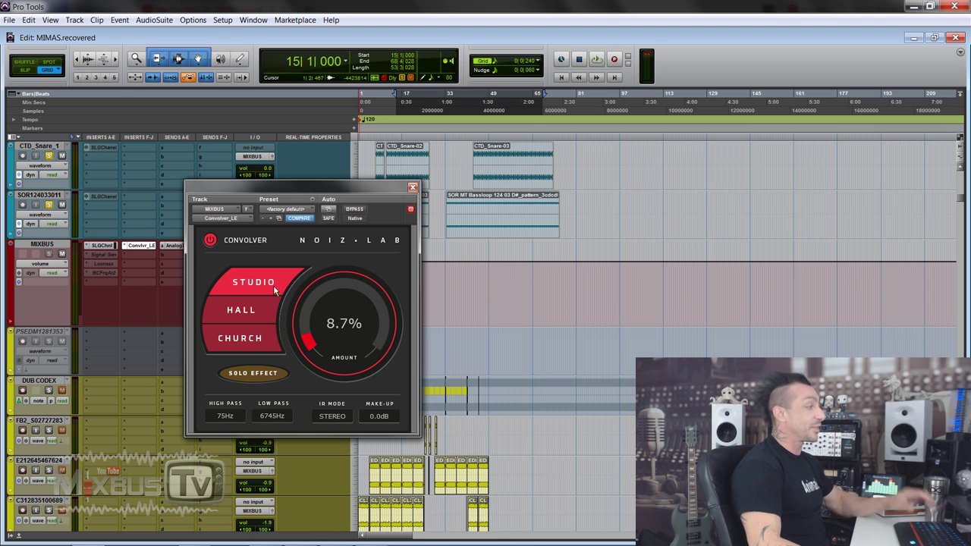
left_click(266, 337)
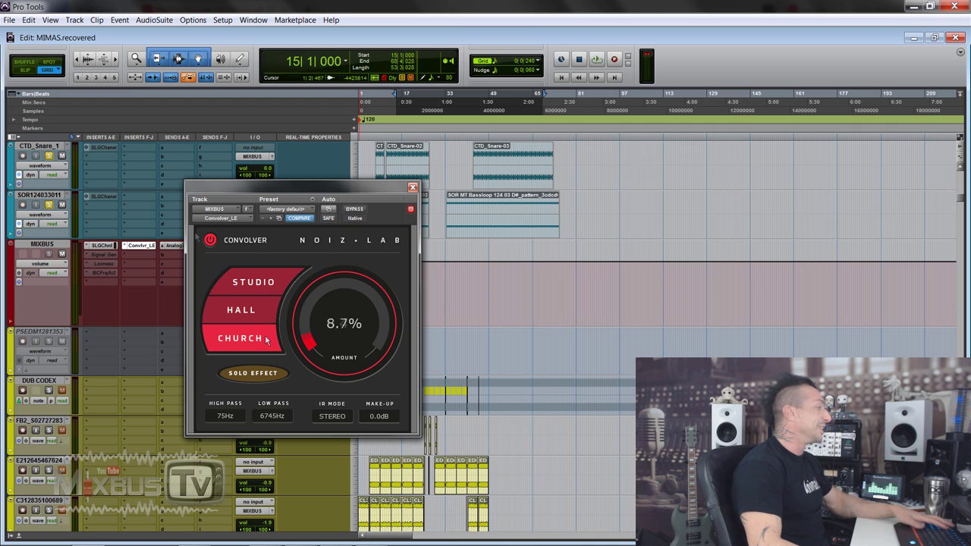
- Replace the Convolver on the MIXBUS insert with Noiz-Lab Equalizer_LE and reposition its window
left_click(229, 218)
mouse_move(293, 264)
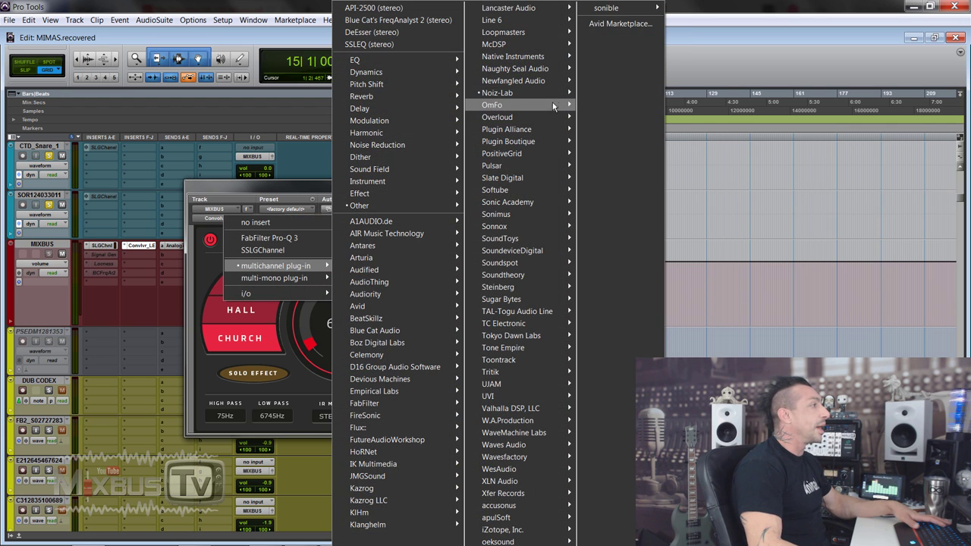
mouse_move(501, 92)
left_click(616, 118)
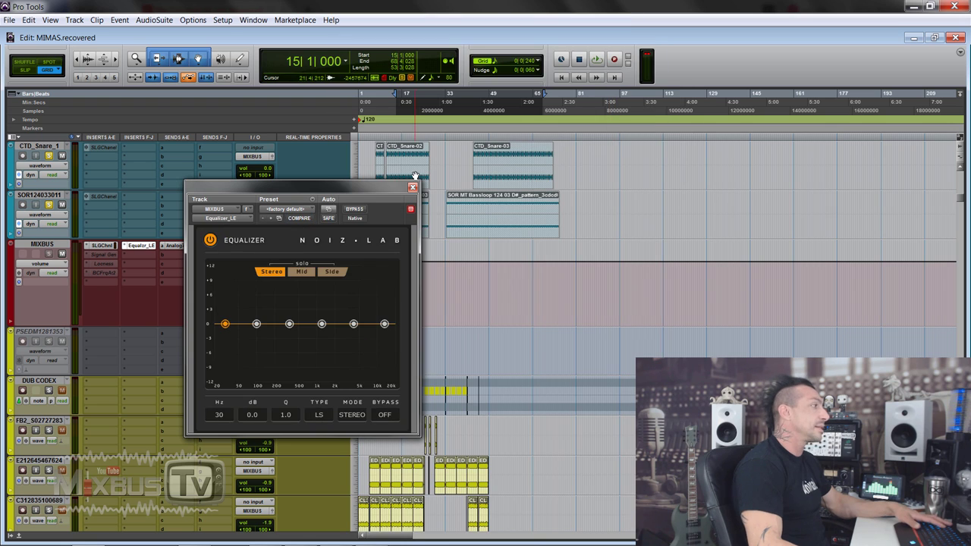
left_click_drag(402, 185, 426, 138)
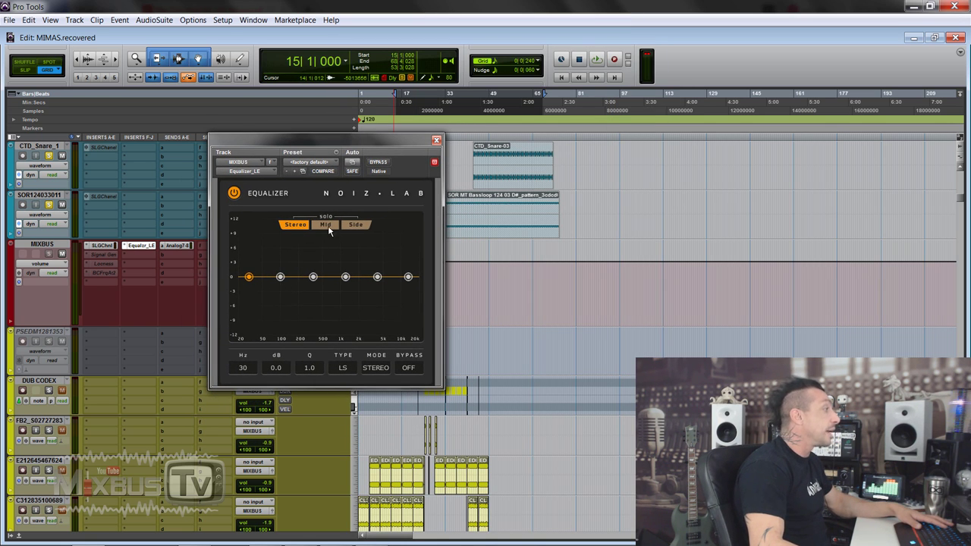
- Cycle band 1's filter type from high-pass through the other available types
left_click(350, 369)
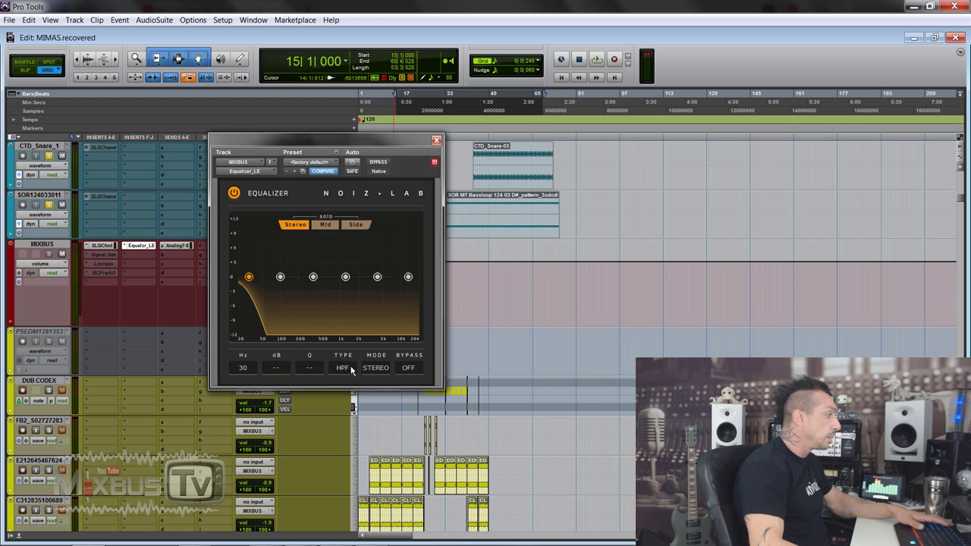
left_click(347, 368)
left_click(347, 368)
left_click(347, 369)
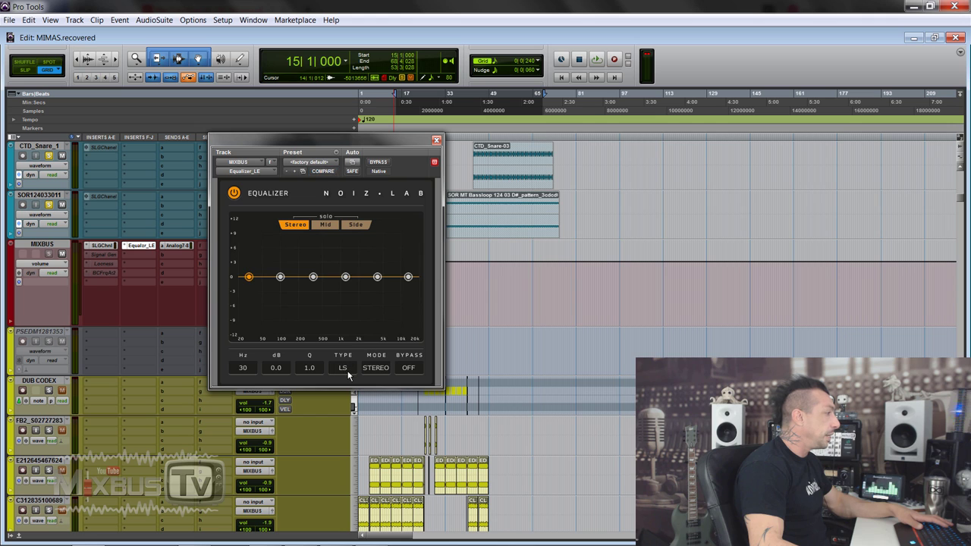
- While playing, make band 1 a peak cutting about 8 dB near 20 Hz and adjust its width
key("space")
left_click(345, 370)
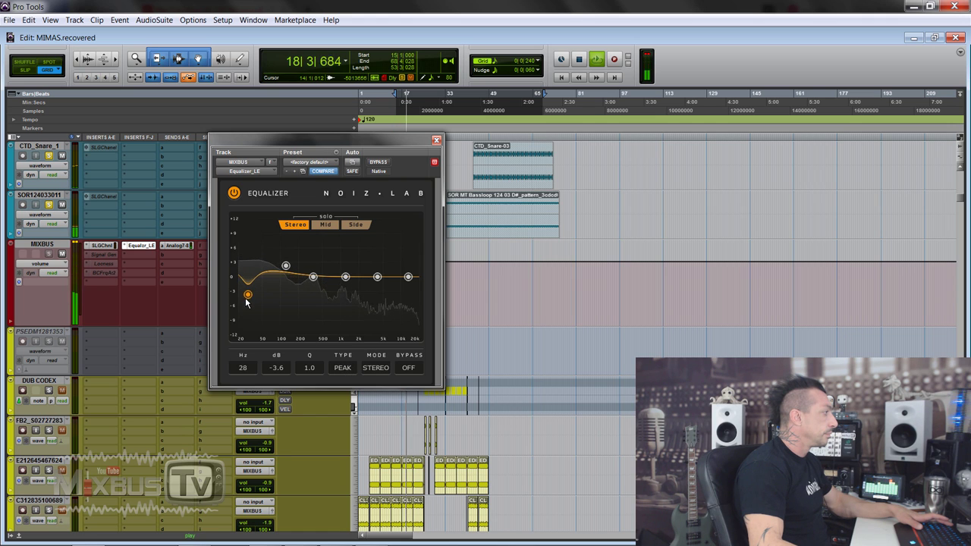
left_click_drag(249, 277, 240, 318)
left_click_drag(308, 369, 311, 370)
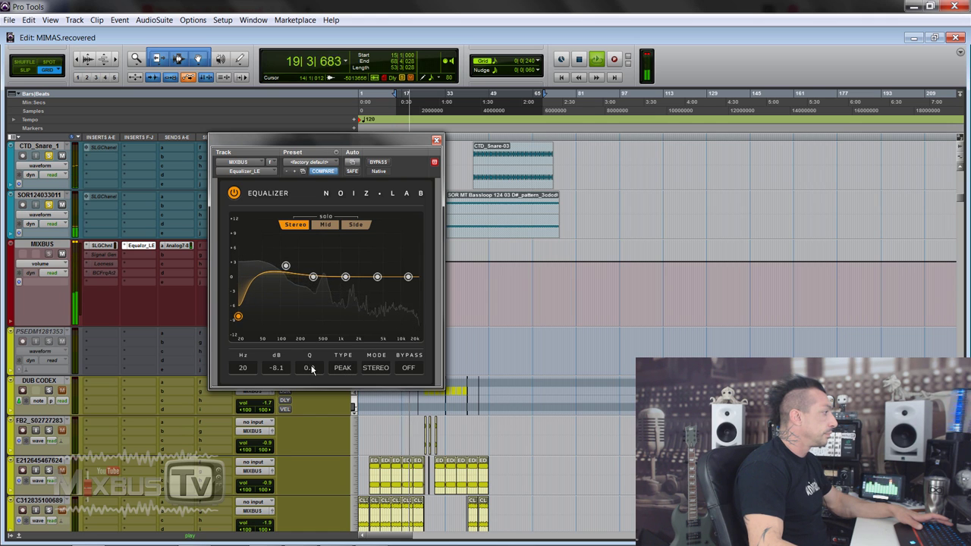
scroll(310, 368, "up", 5)
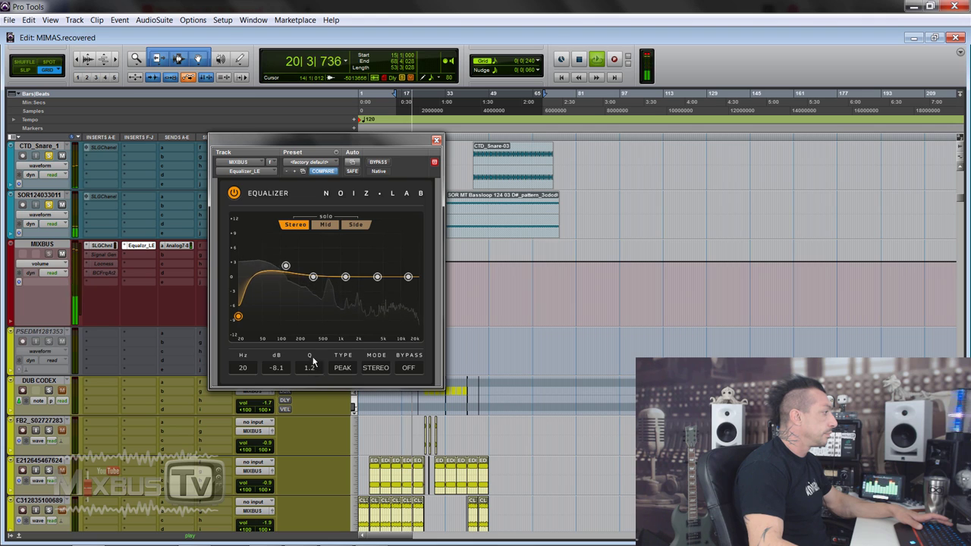
scroll(320, 279, "down", 5)
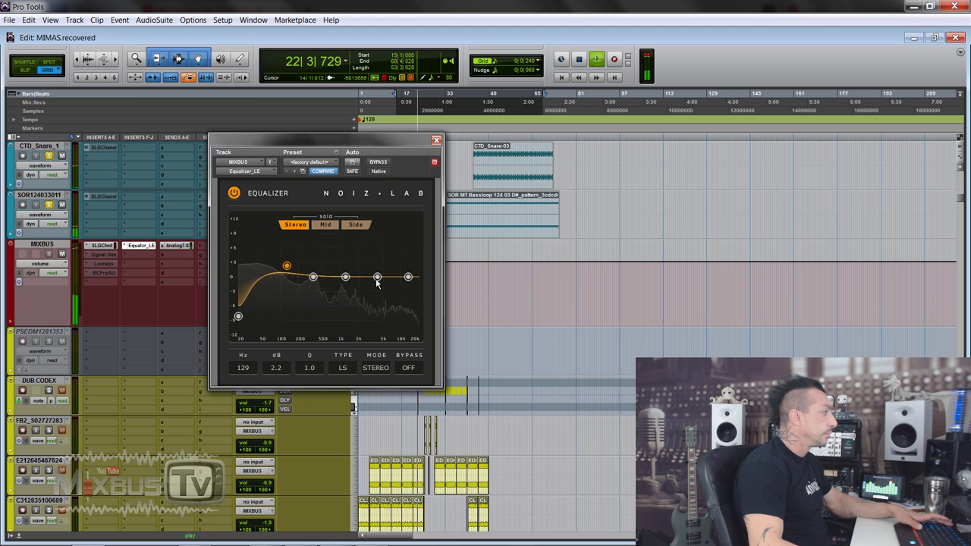
- Turn the high band into a high shelf boosting 3.7 dB at 4815 Hz
left_click_drag(378, 278, 390, 265)
scroll(319, 368, "down", 2)
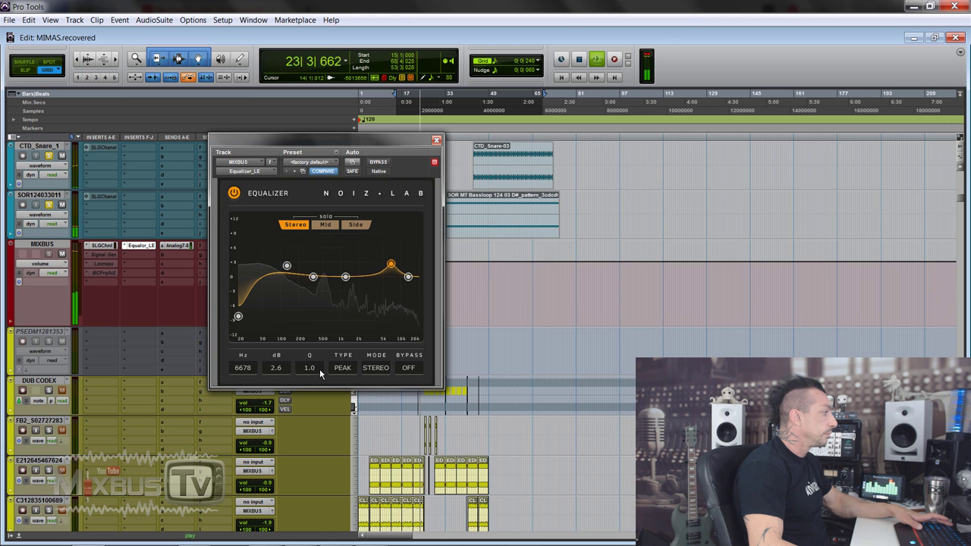
scroll(327, 316, "down", 2)
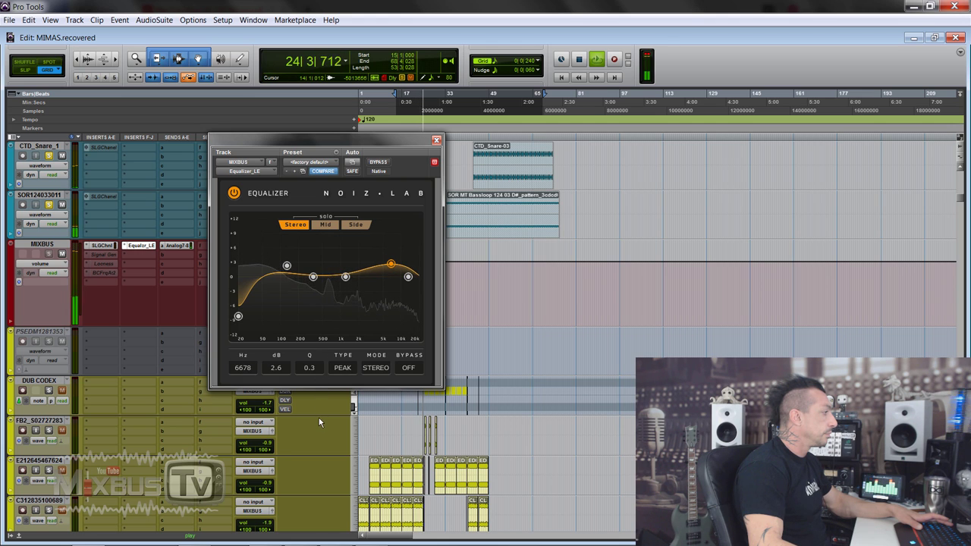
mouse_move(390, 265)
left_mouse_down()
mouse_move(410, 263)
mouse_move(403, 275)
left_mouse_up()
left_click(347, 368)
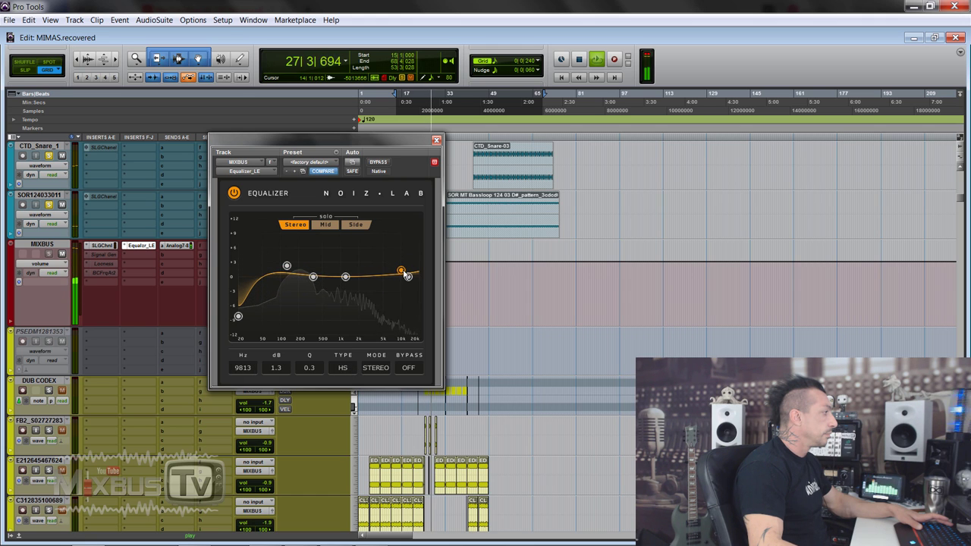
left_click_drag(401, 271, 382, 260)
- Audition Side, Mid and Stereo, compare band and plug-in bypass, stop, and open the insert's plug-in list
left_click(356, 225)
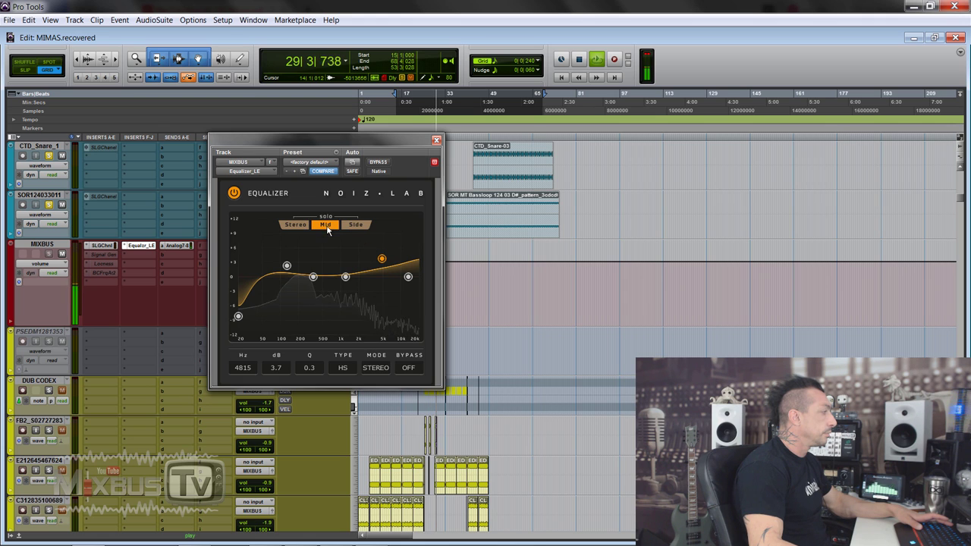
left_click(407, 369)
left_click(405, 369)
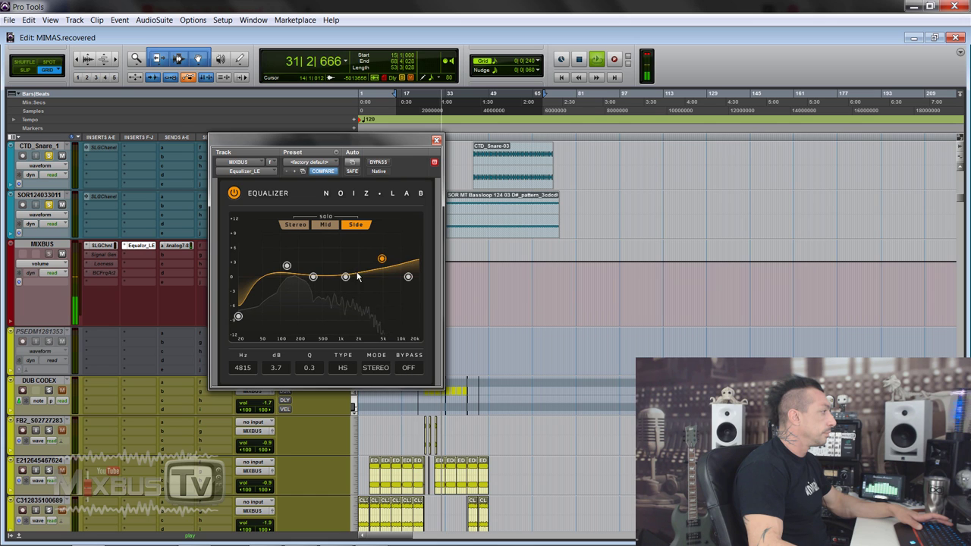
left_click(326, 226)
left_click(296, 225)
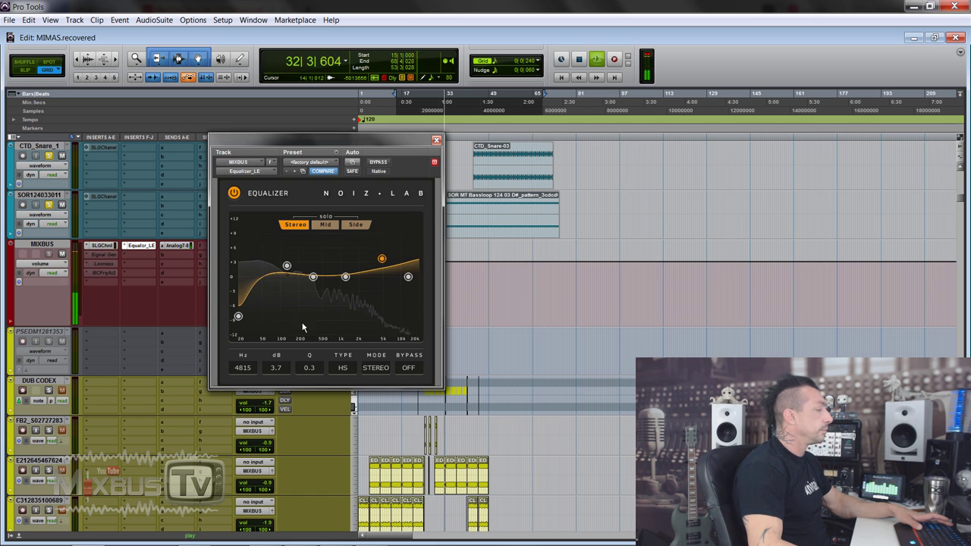
left_click(377, 163)
key("space")
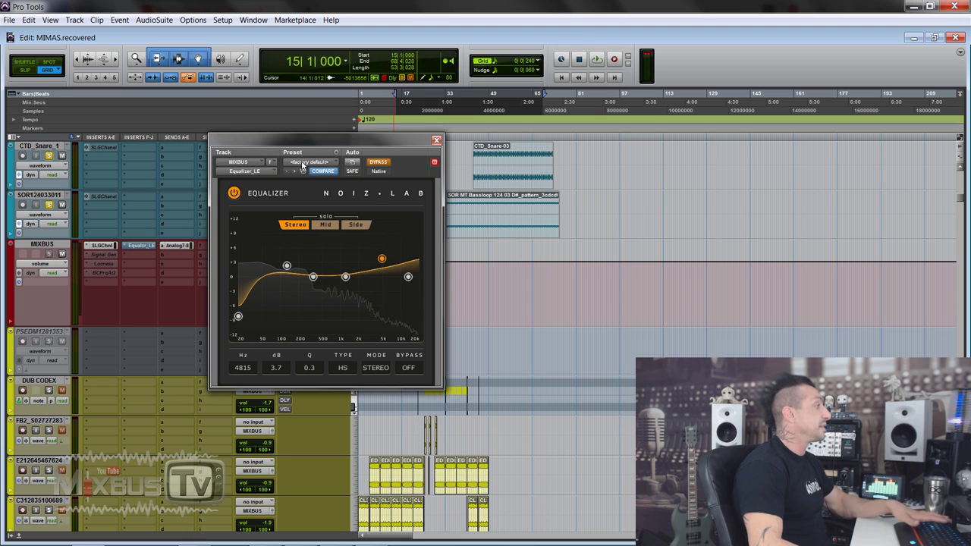
left_click(263, 173)
- Swap the equalizer for Noiz-Lab Monomizer_LE and narrow the mono band to 20Hz–43Hz
mouse_move(315, 219)
mouse_move(538, 93)
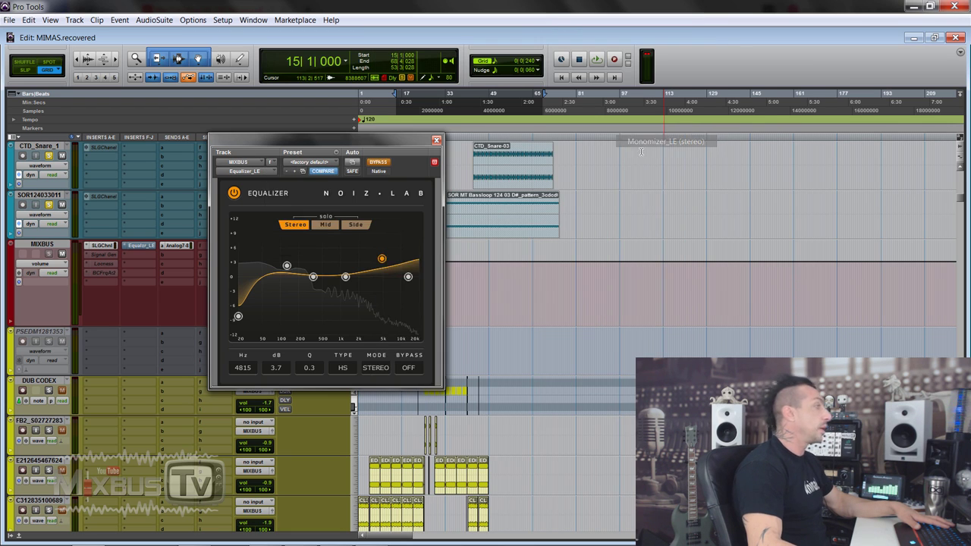
left_click(665, 142)
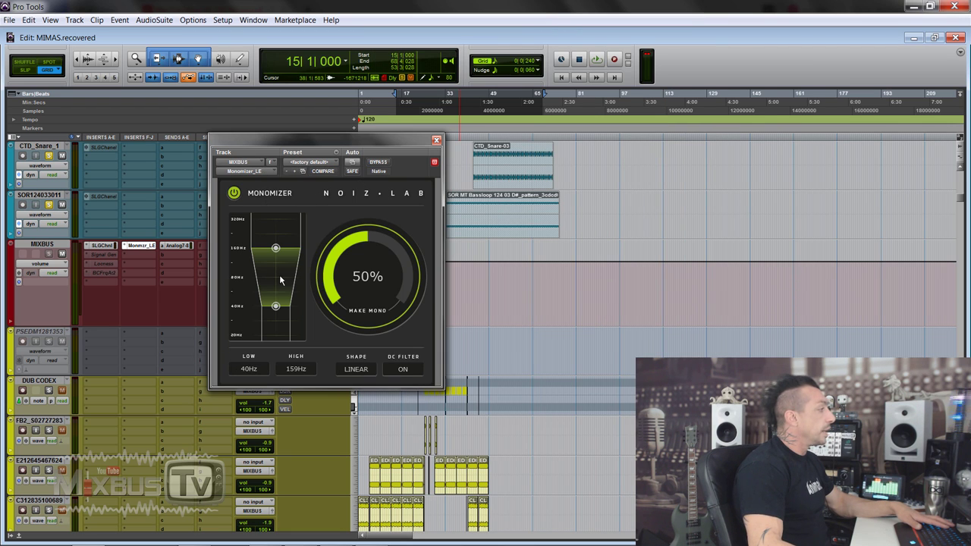
left_click_drag(275, 308, 273, 360)
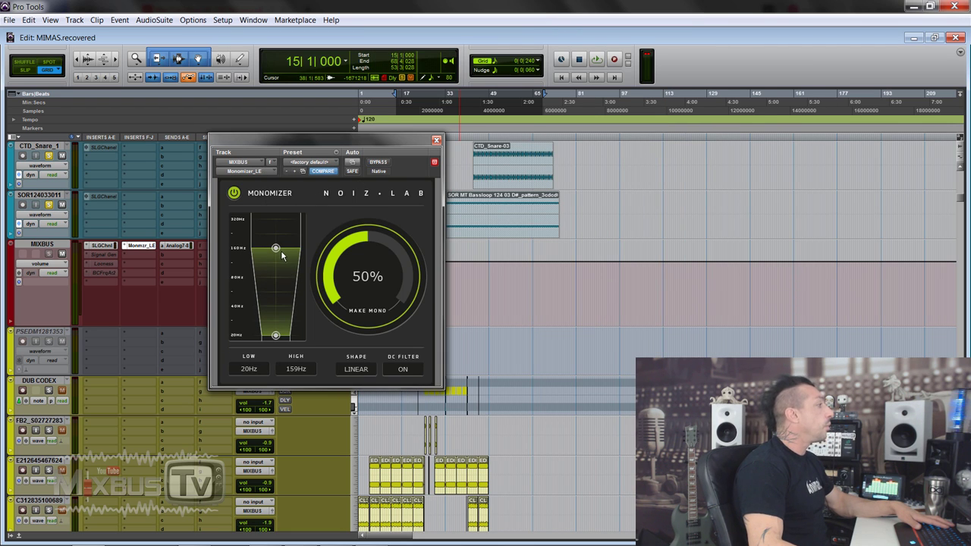
left_click_drag(276, 250, 274, 304)
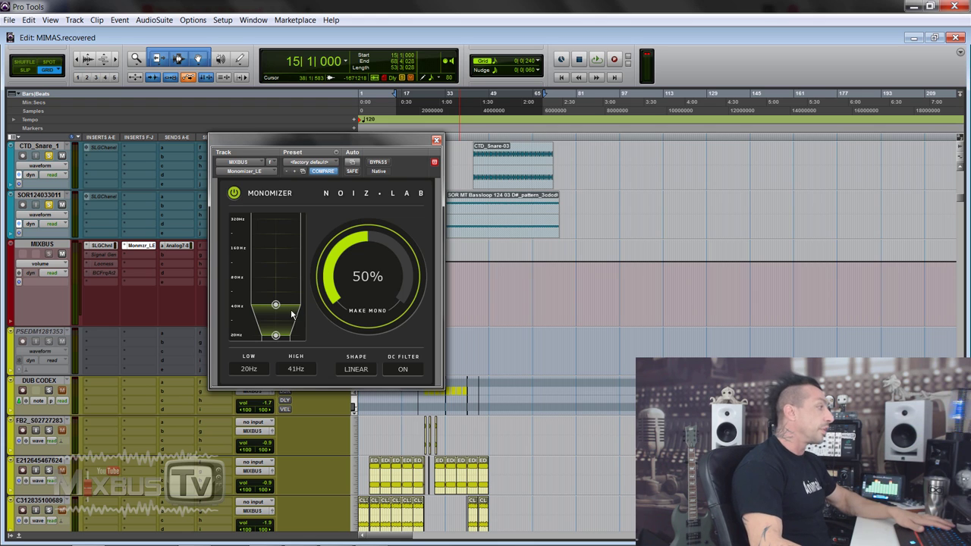
- Try different mono-band edges, settling on a 20Hz low edge and 55Hz upper edge
left_click_drag(276, 288, 276, 286)
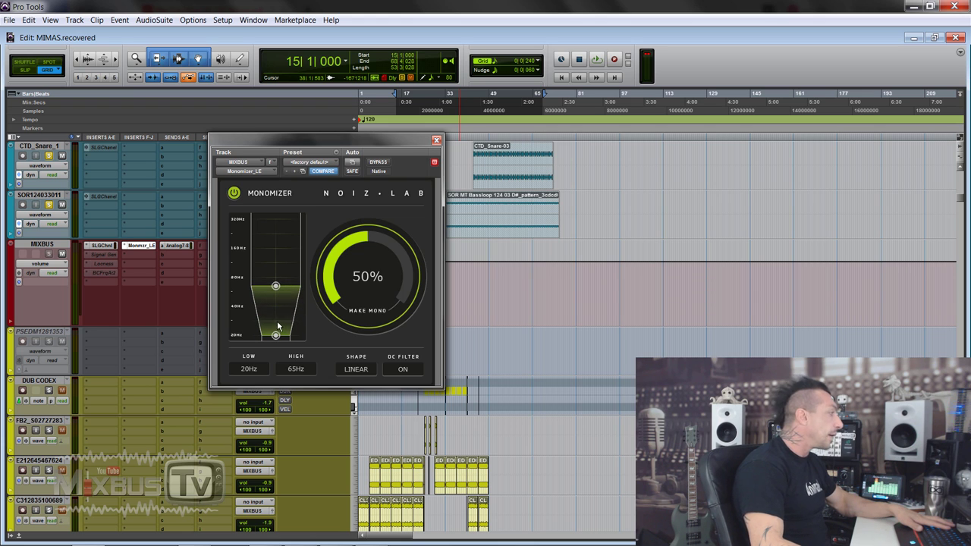
left_click_drag(277, 334, 279, 311)
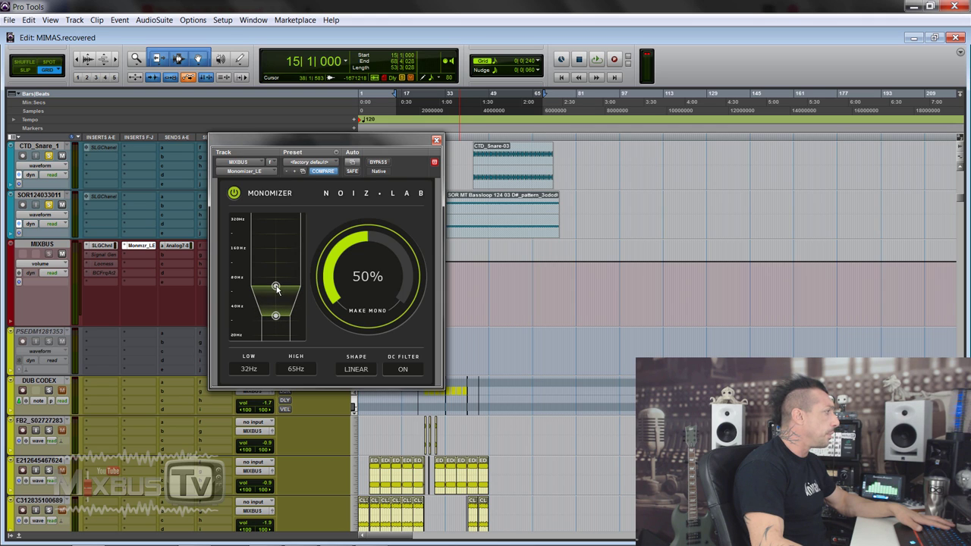
left_click_drag(276, 288, 279, 264)
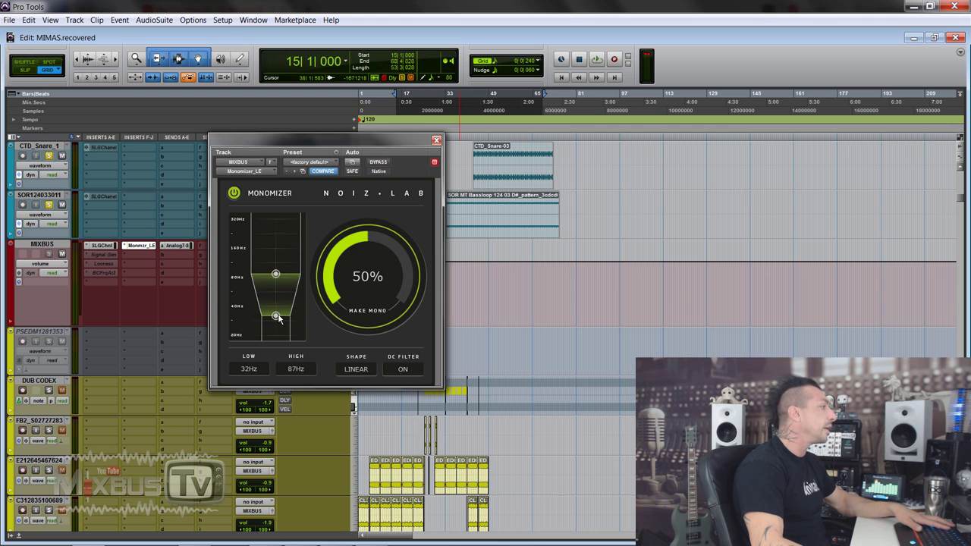
left_click_drag(278, 319, 277, 366)
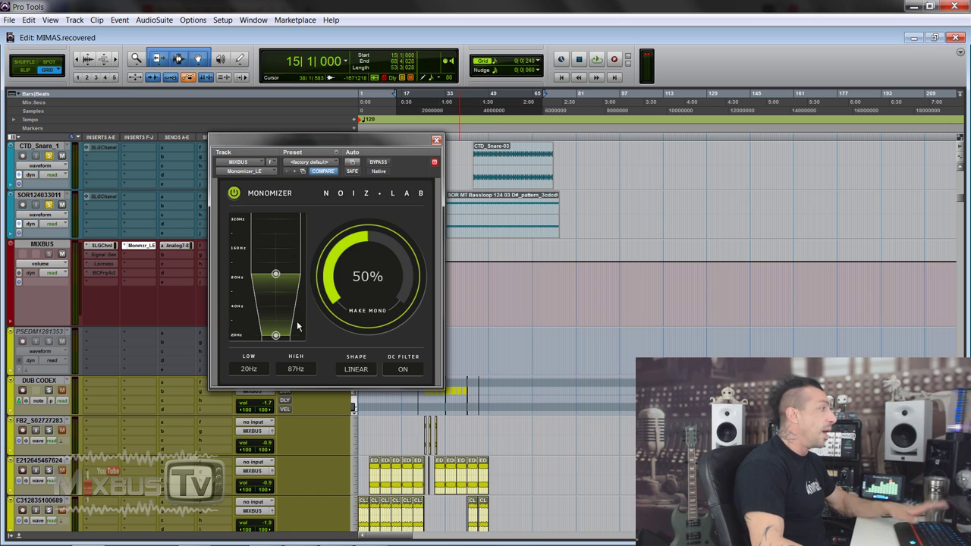
left_click_drag(277, 284, 276, 314)
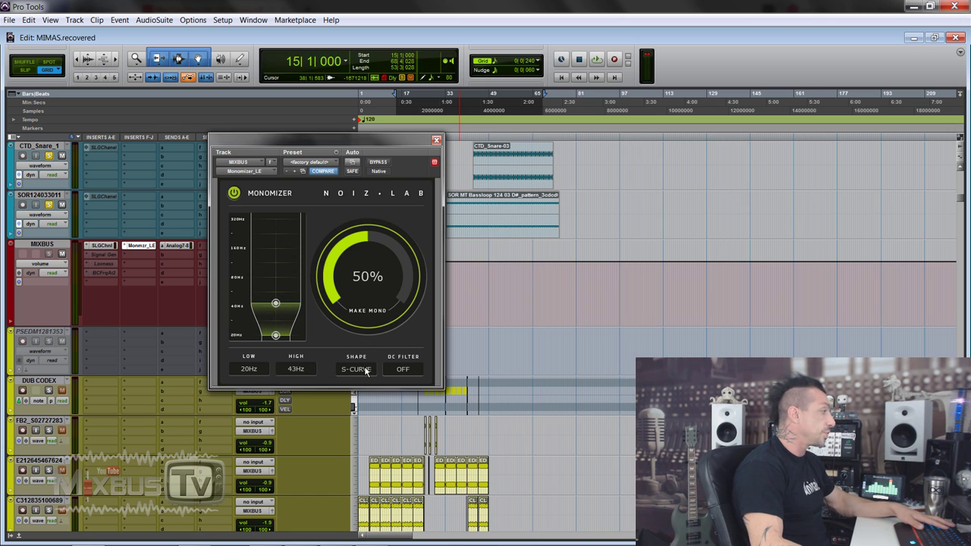
left_click_drag(279, 306, 279, 295)
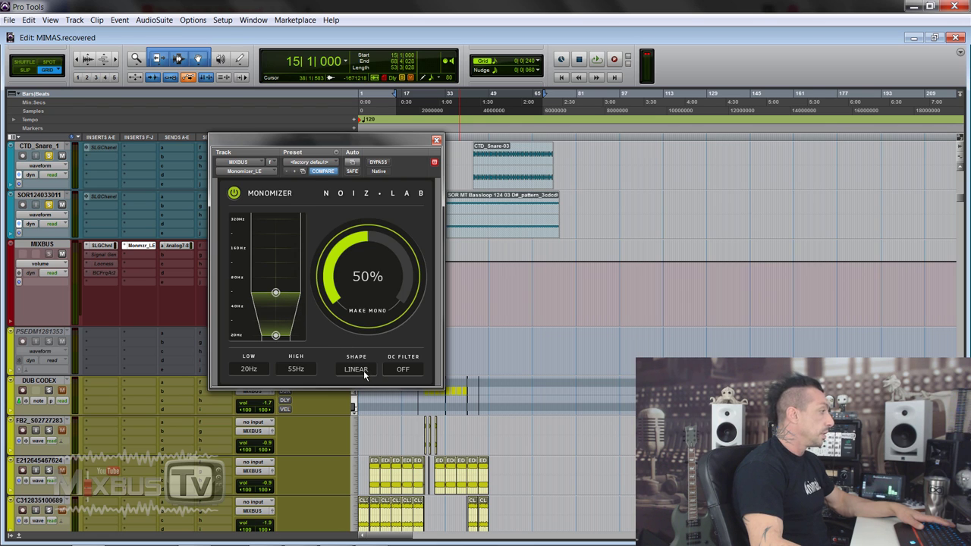
- While playing, audition crossover shapes and upper edges, ending on EXP-2 with a 40Hz upper edge
key("space")
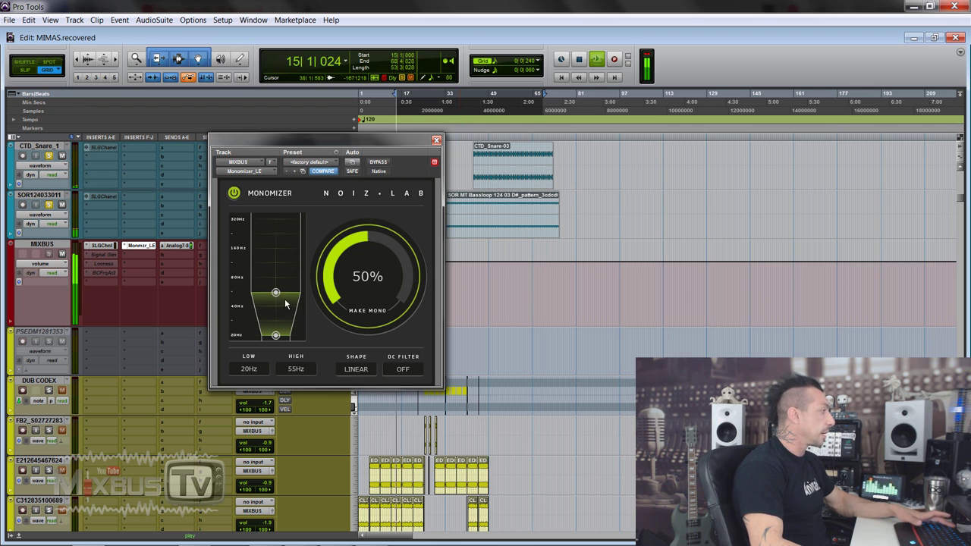
left_click_drag(275, 293, 276, 274)
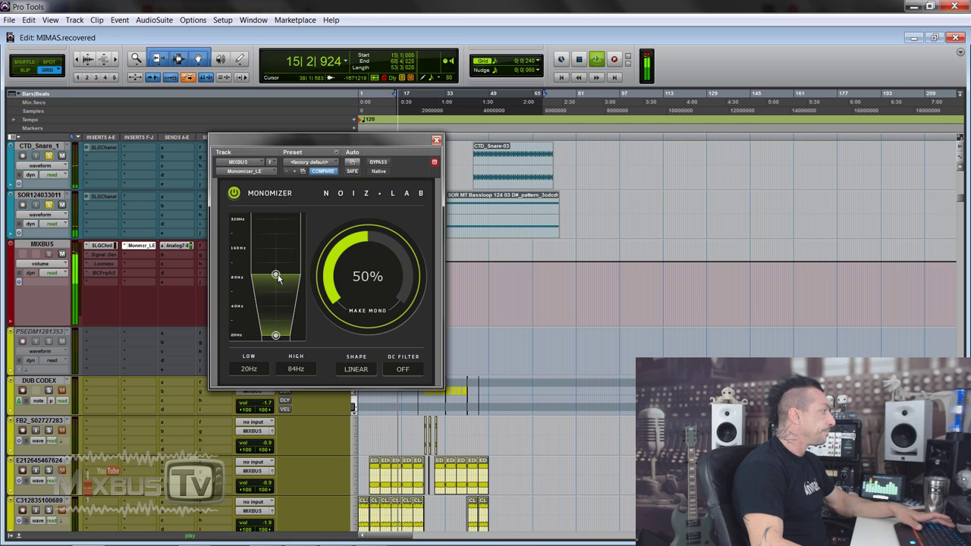
left_click(361, 370)
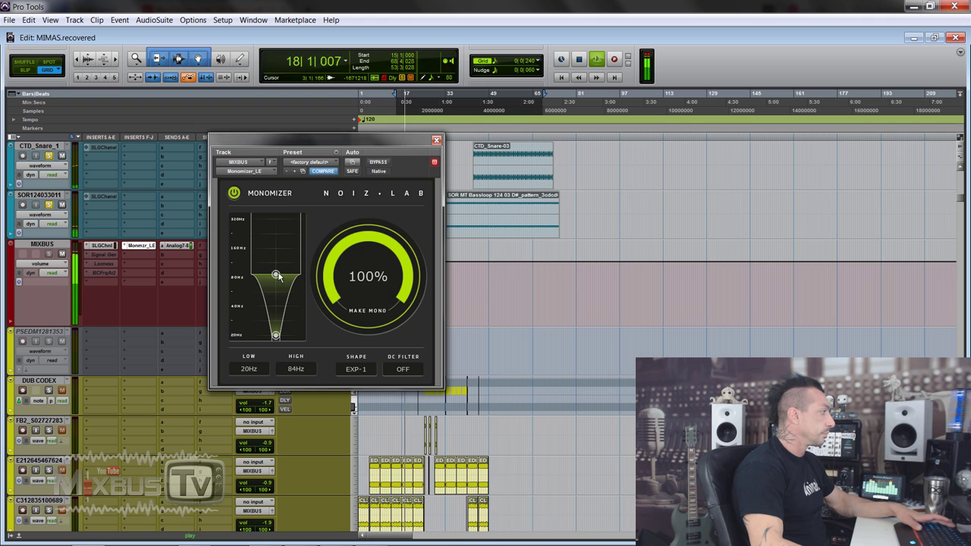
left_click_drag(276, 275, 275, 142)
left_click(356, 371)
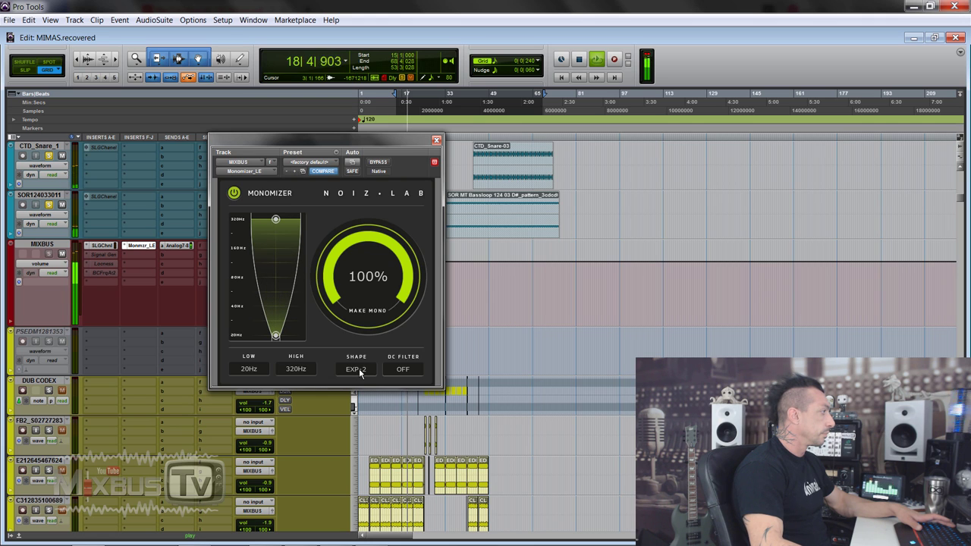
left_click(356, 370)
left_click(356, 370)
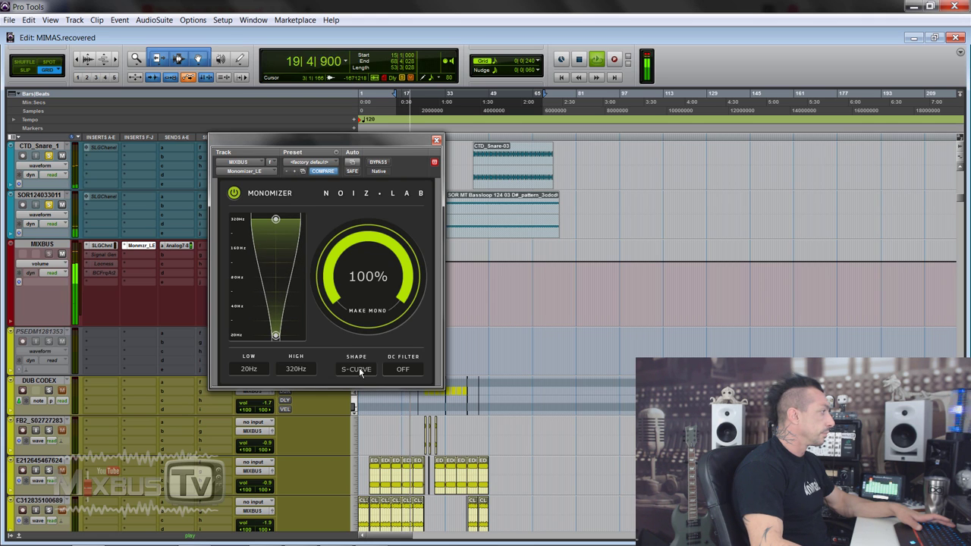
left_click(360, 371)
left_click_drag(279, 220, 276, 306)
left_click(355, 369)
key("space")
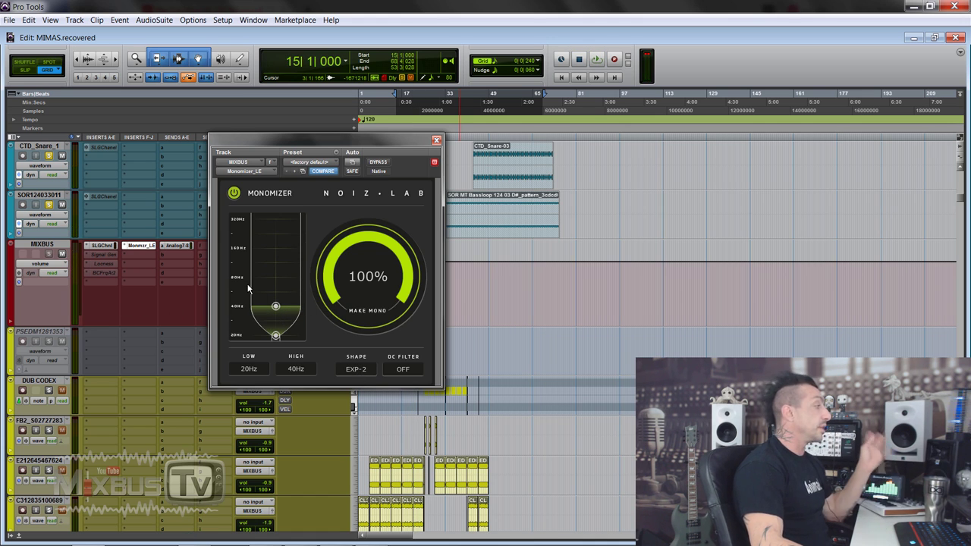
- Replace the Monomizer on the MIXBUS insert with Noiz-Lab Limiter_LE and move its window up-left
left_click(126, 248)
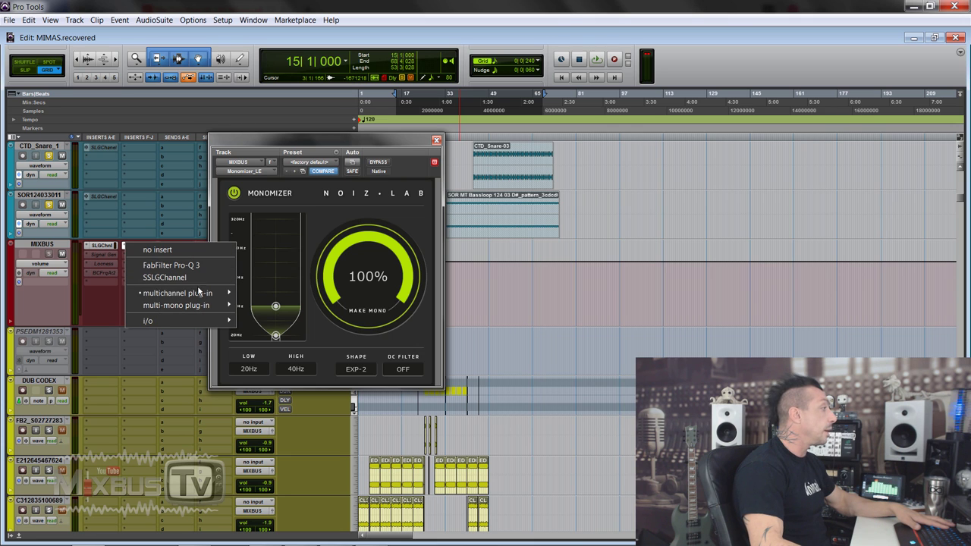
left_click(107, 300)
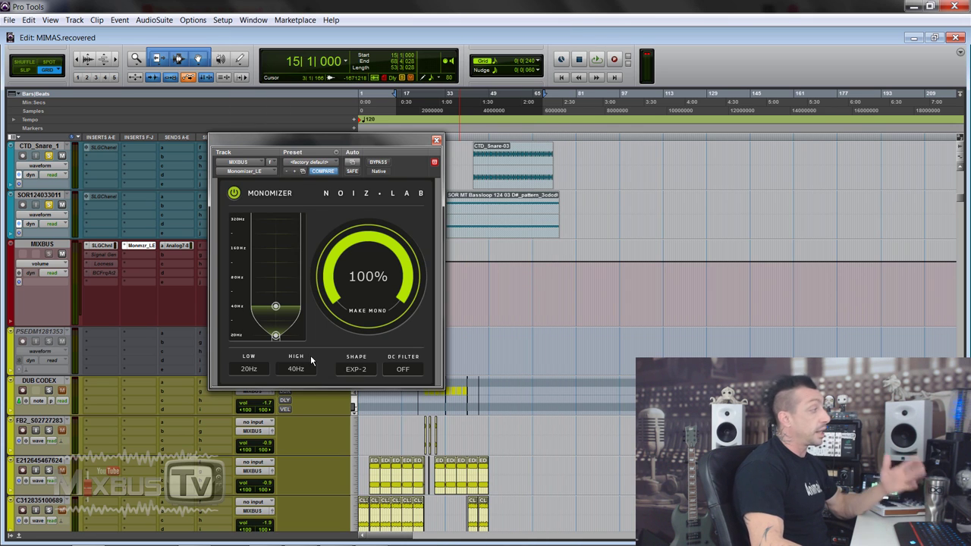
left_click(126, 248)
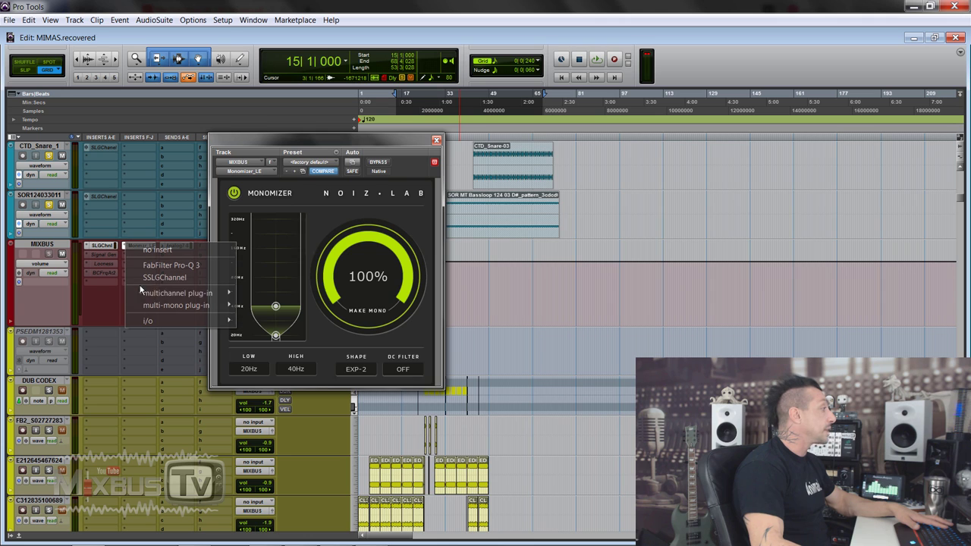
mouse_move(182, 293)
mouse_move(470, 94)
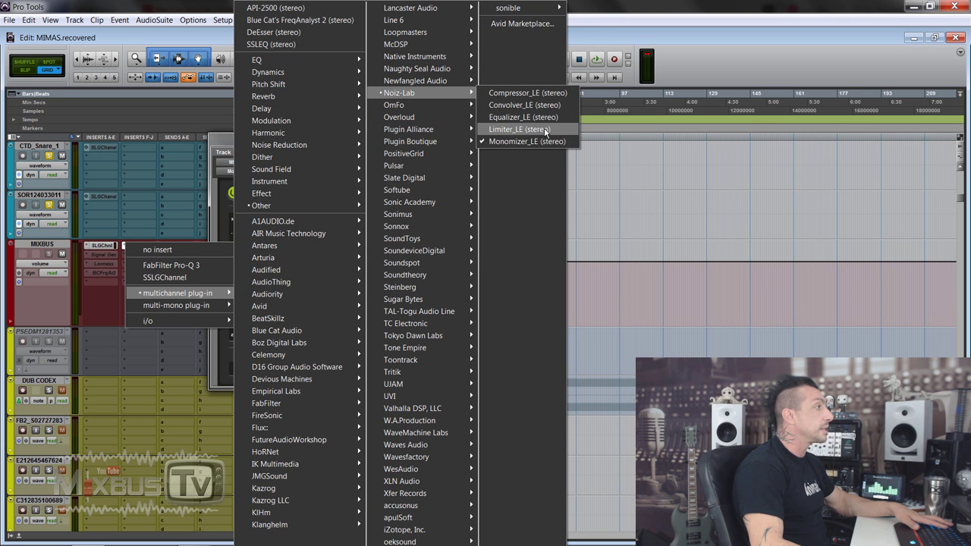
left_click(520, 129)
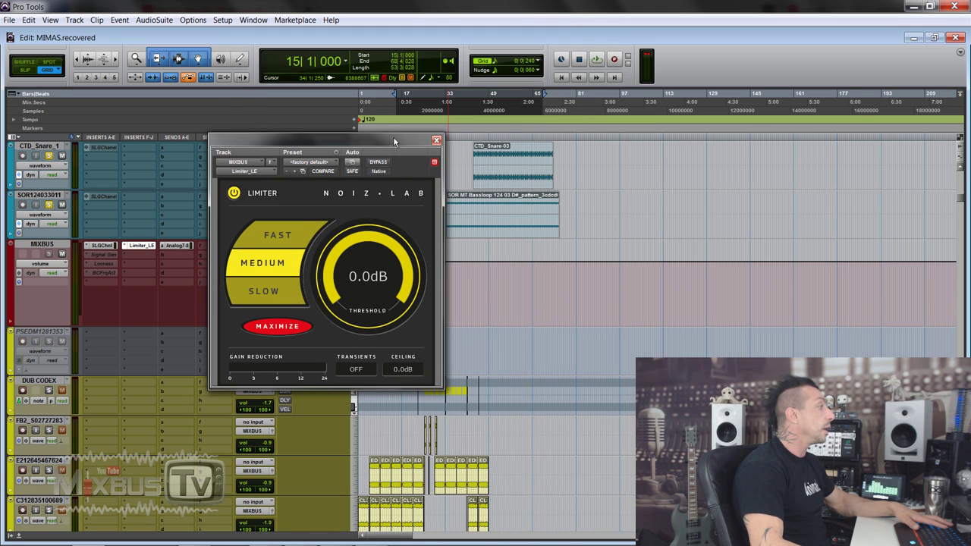
left_click_drag(394, 139, 379, 96)
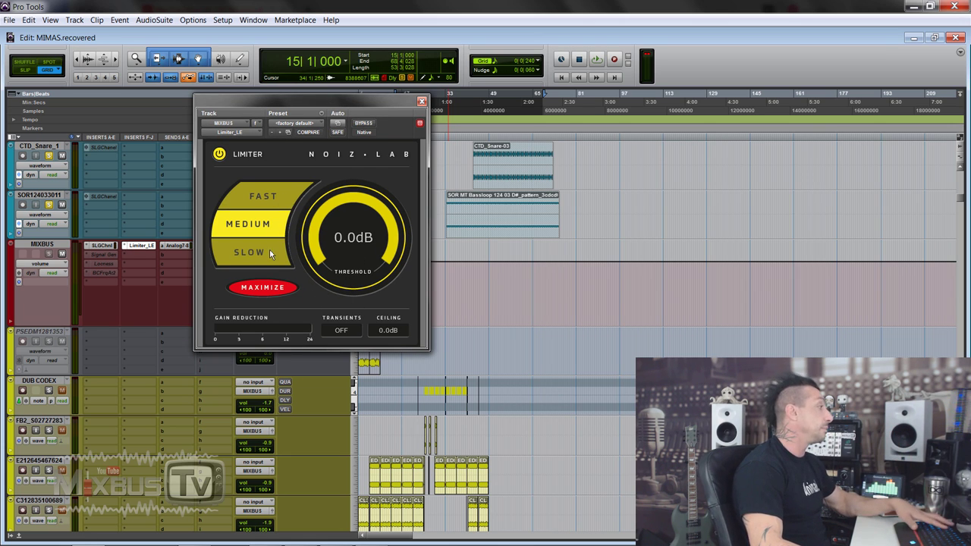
- Turn limiter transients off and, while playing, lower the threshold and set the ceiling to -0.3dB
left_click(354, 336)
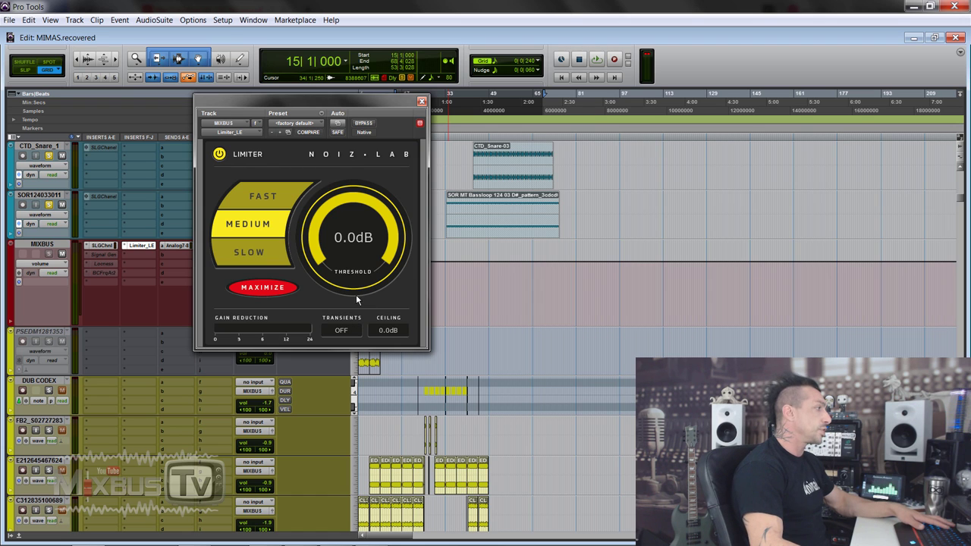
key("space")
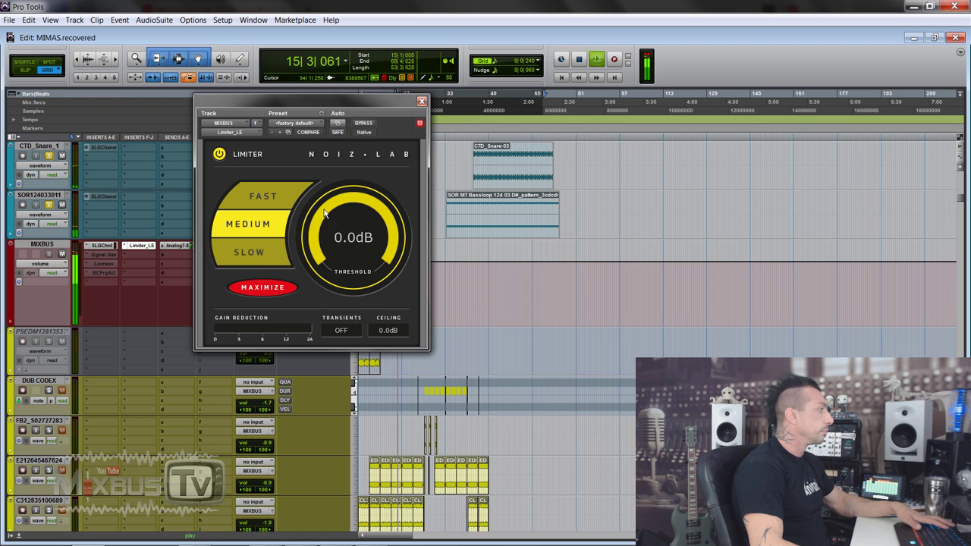
left_click_drag(342, 216, 327, 334)
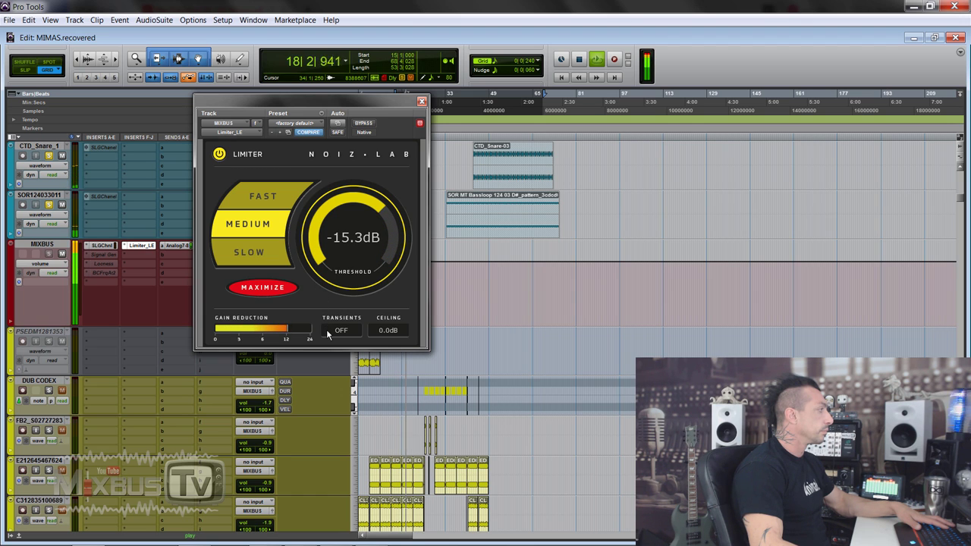
left_click_drag(384, 331, 384, 333)
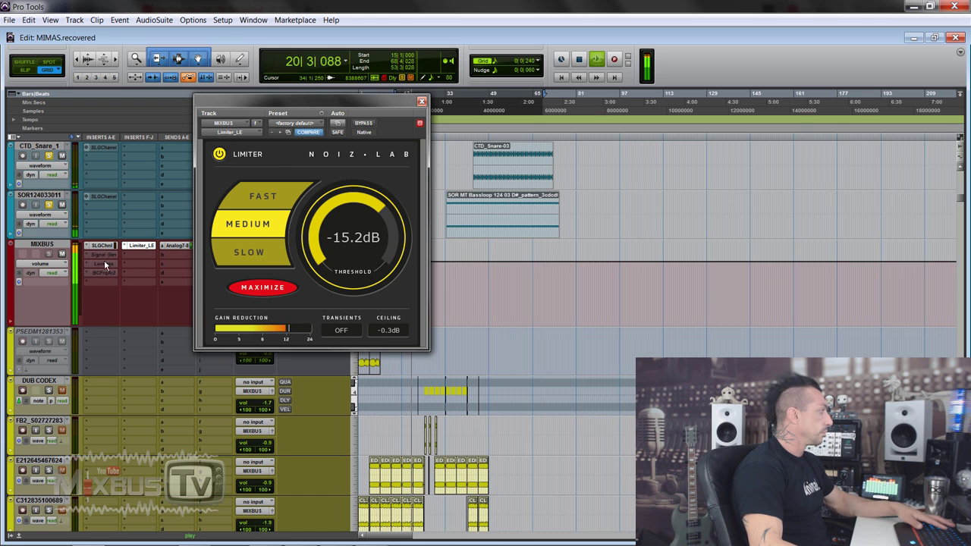
- Compare SLOW and FAST release, return to MEDIUM, and stop playback
left_click(250, 254)
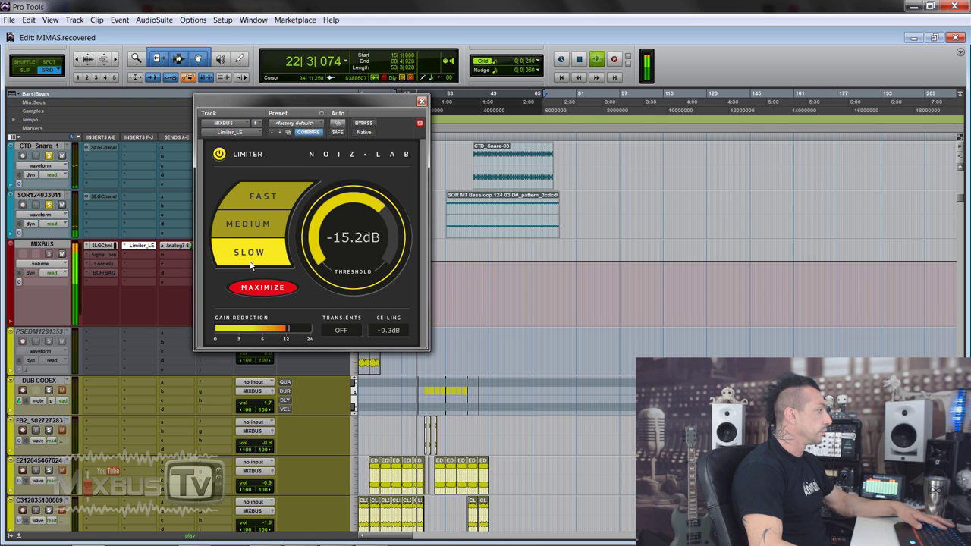
left_click(264, 195)
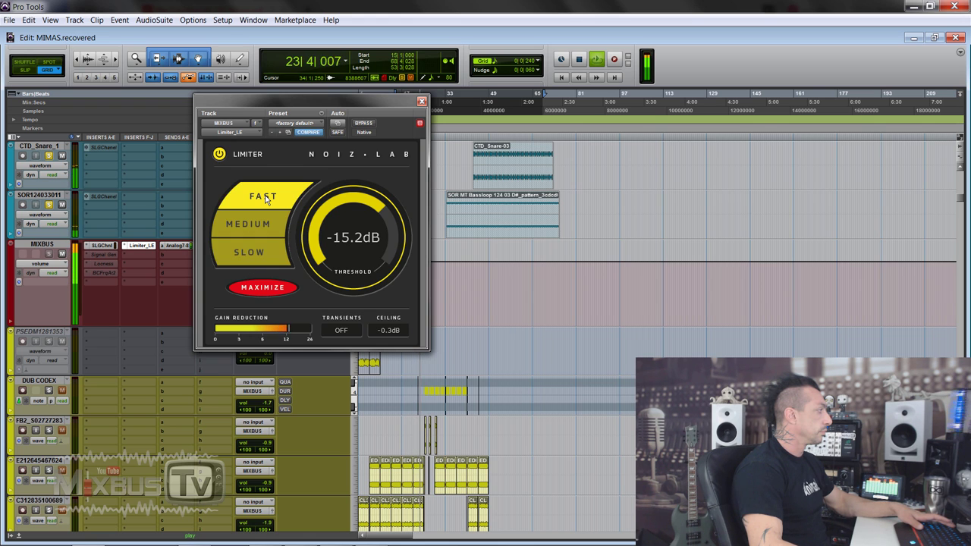
left_click(241, 234)
key("space")
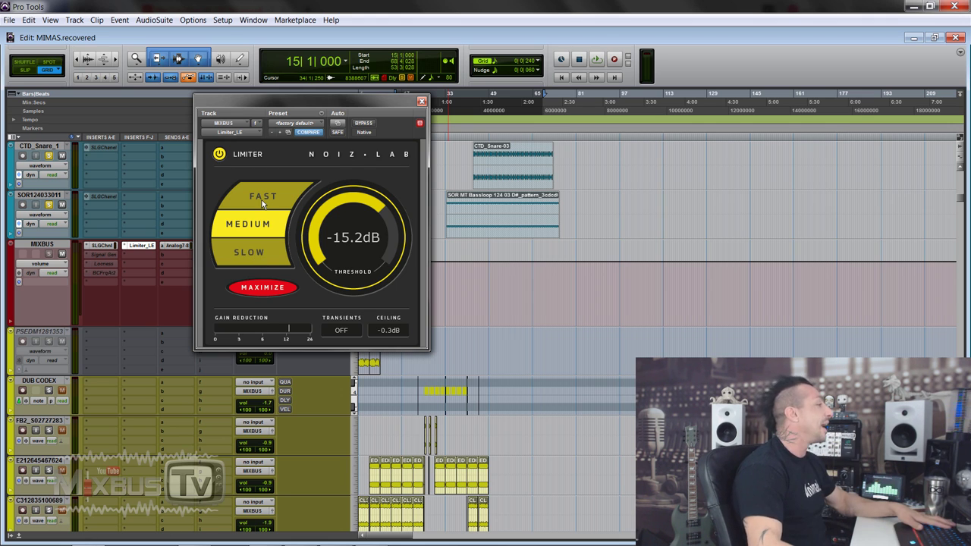
- Audition SOFT and MEDIUM limiter transient handling during playback, then settle on HARD
key("space")
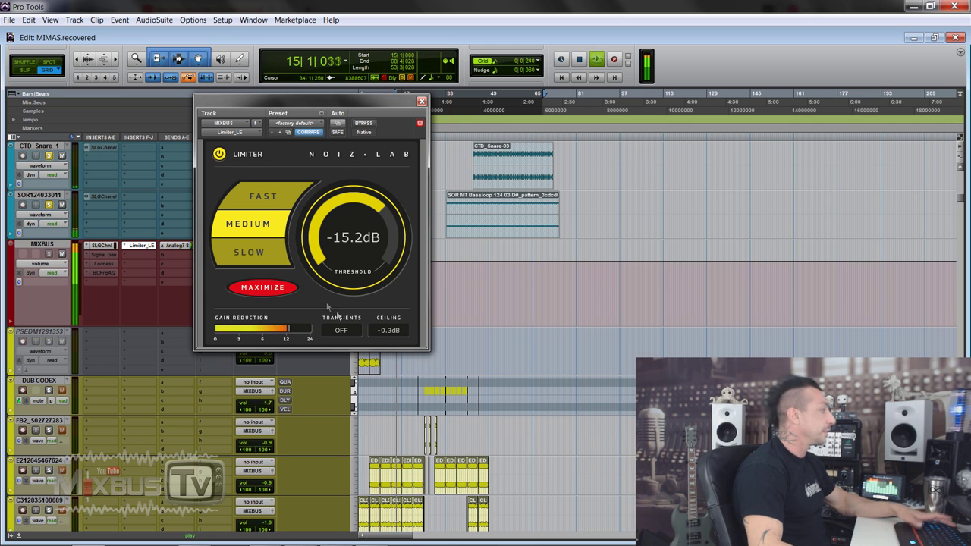
left_click(341, 330)
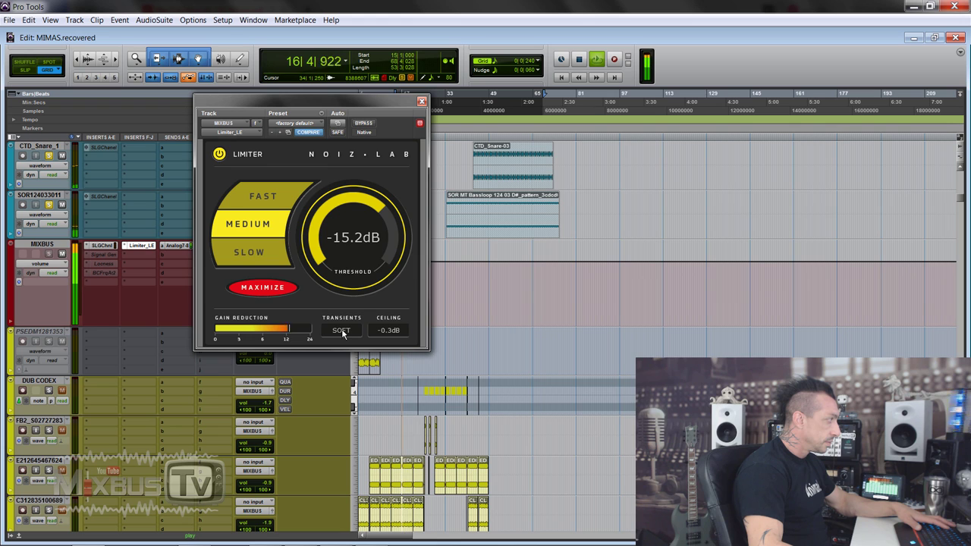
left_click(341, 330)
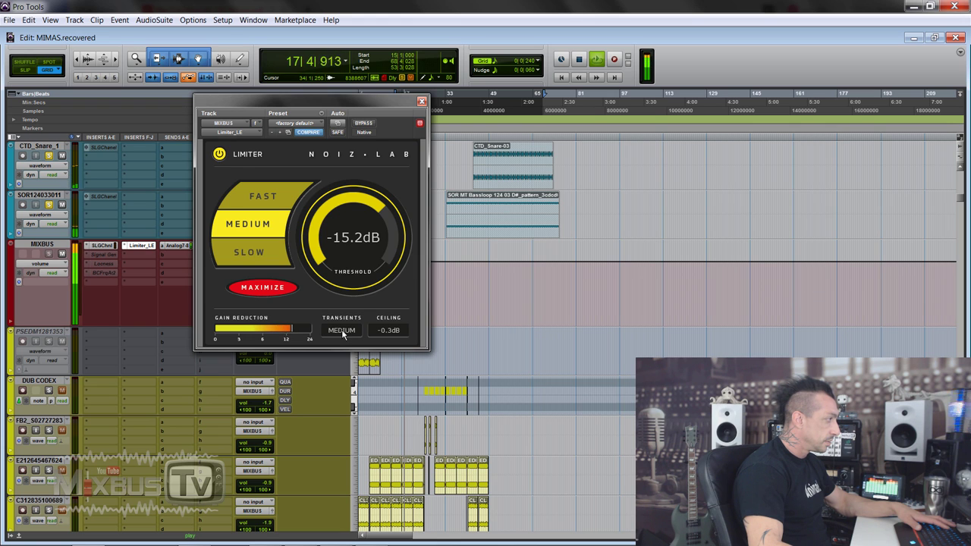
left_click(341, 332)
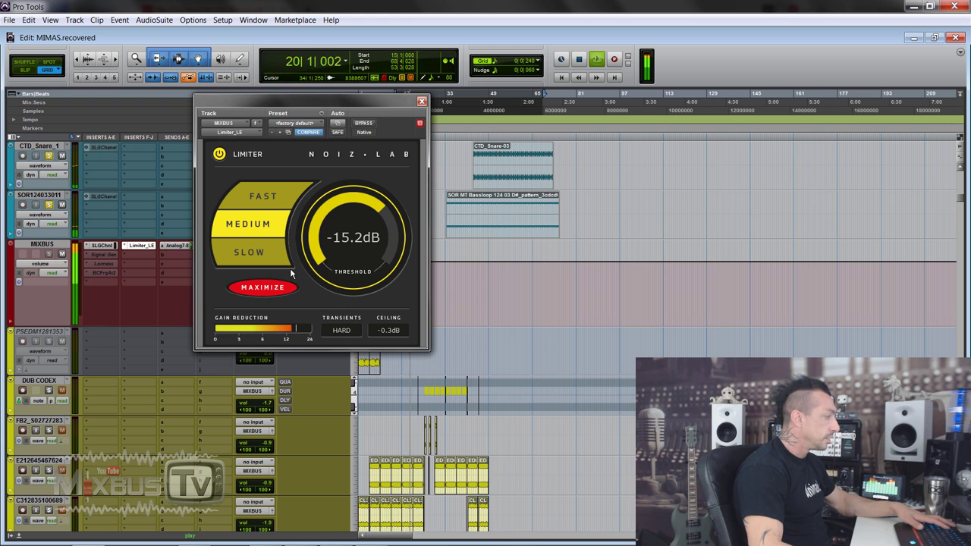
key("space")
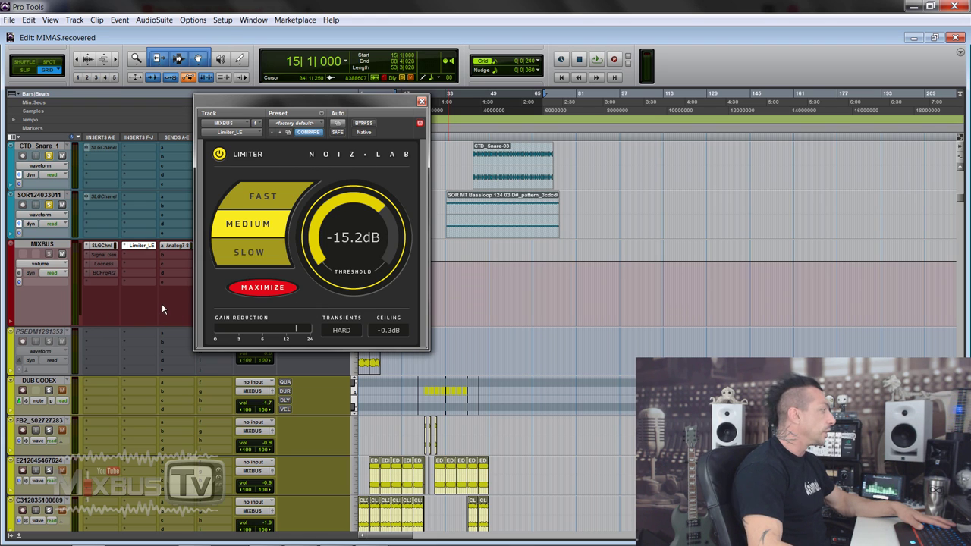
- During playback, switch the limiter transients to MEDIUM and compare against bypass
scroll(139, 309, "down", 10)
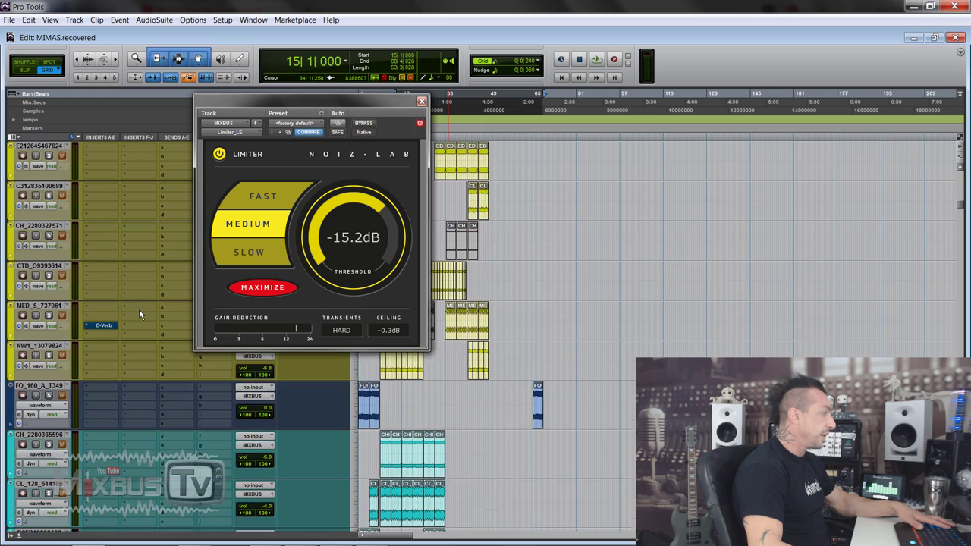
scroll(139, 310, "down", 2)
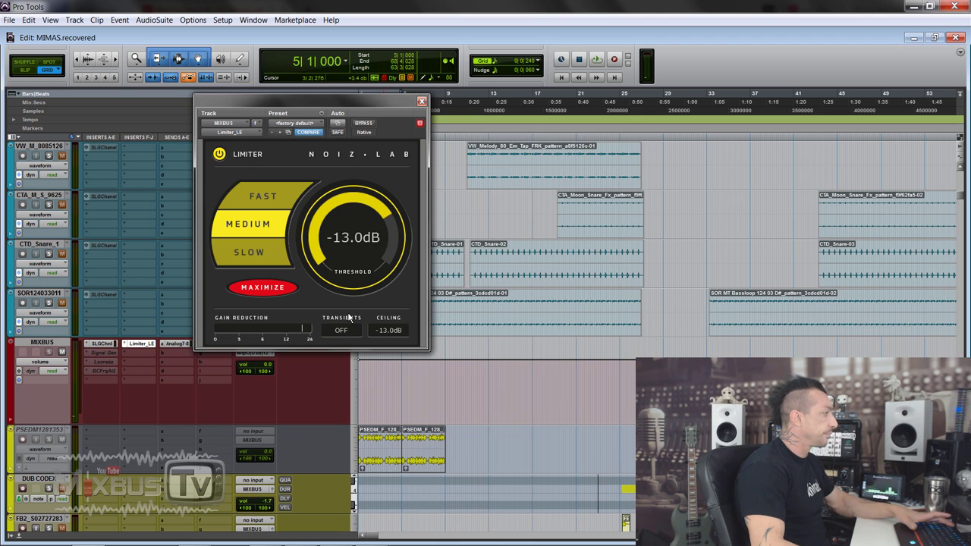
key("space")
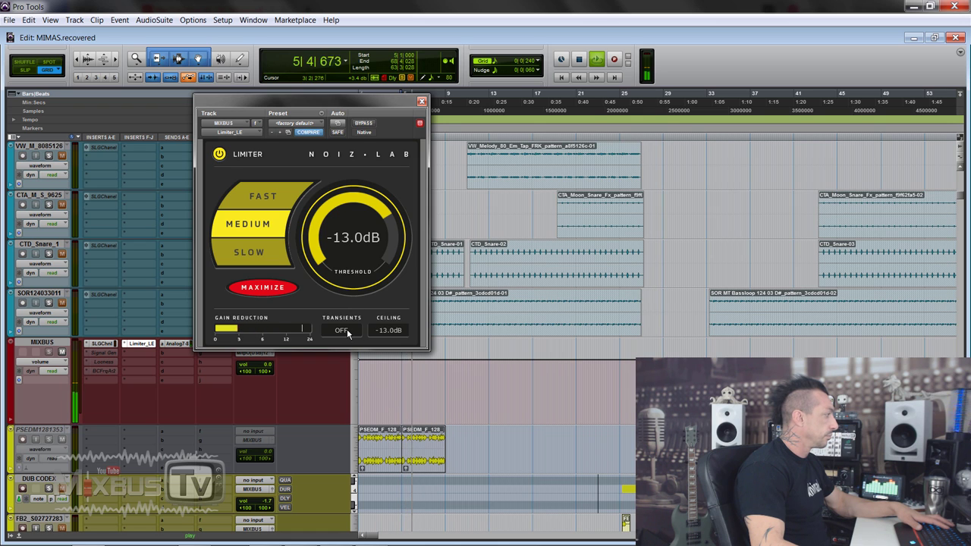
left_click(345, 331)
left_click(345, 330)
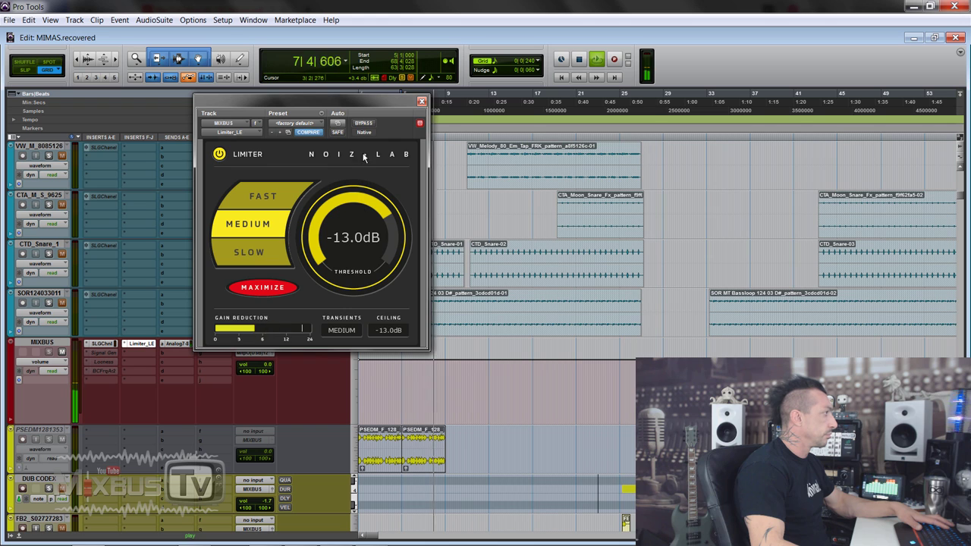
left_click(364, 124)
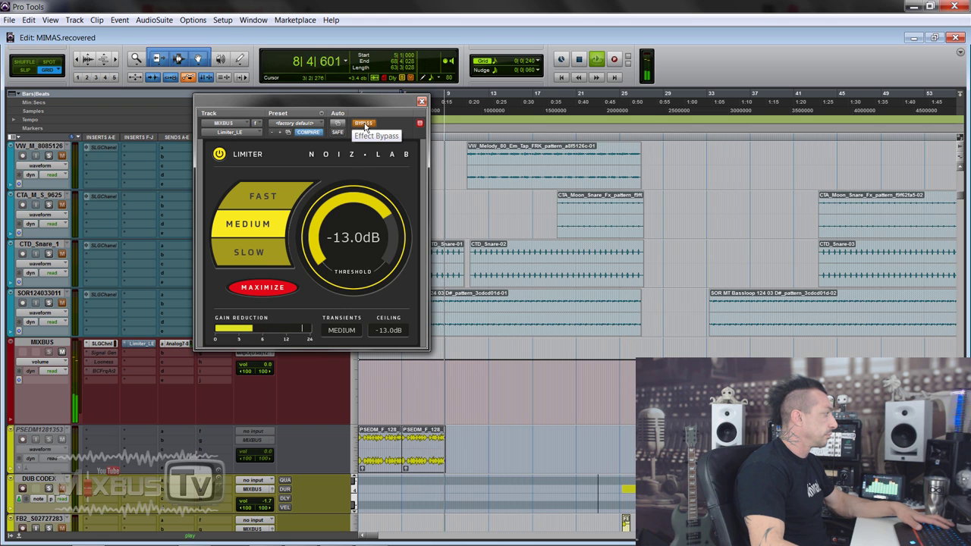
left_click(364, 124)
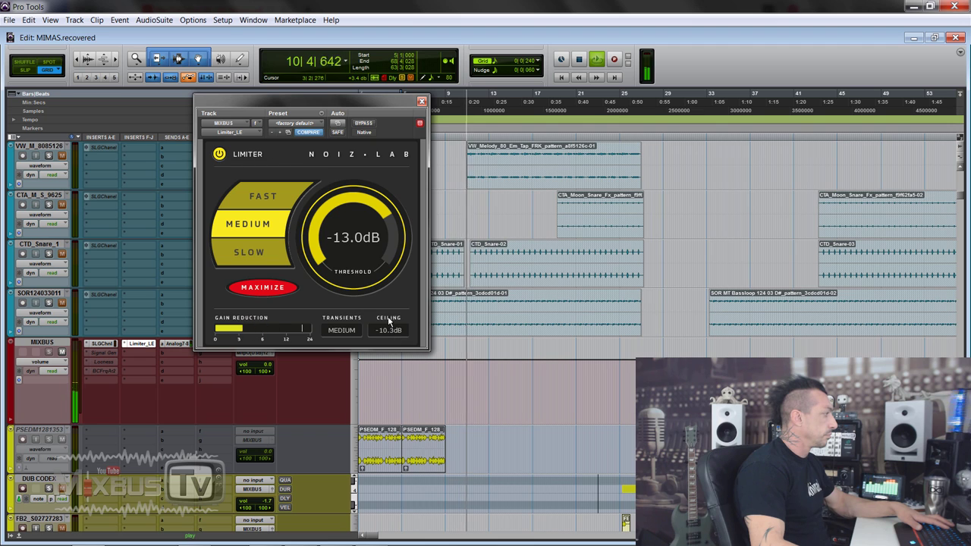
- Raise the limiter ceiling to -7.8dB and A/B it against bypass twice, leaving it active
left_click_drag(389, 334, 389, 309)
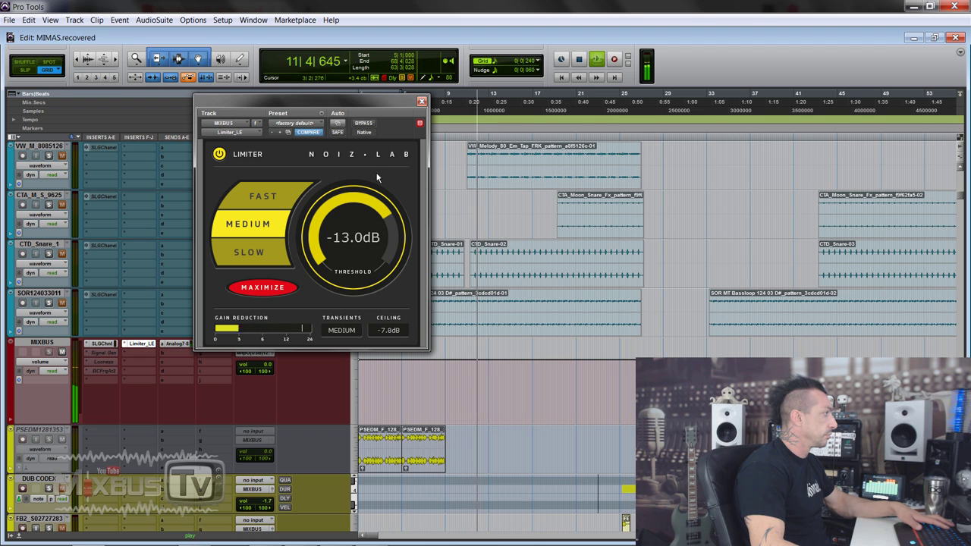
left_click(366, 123)
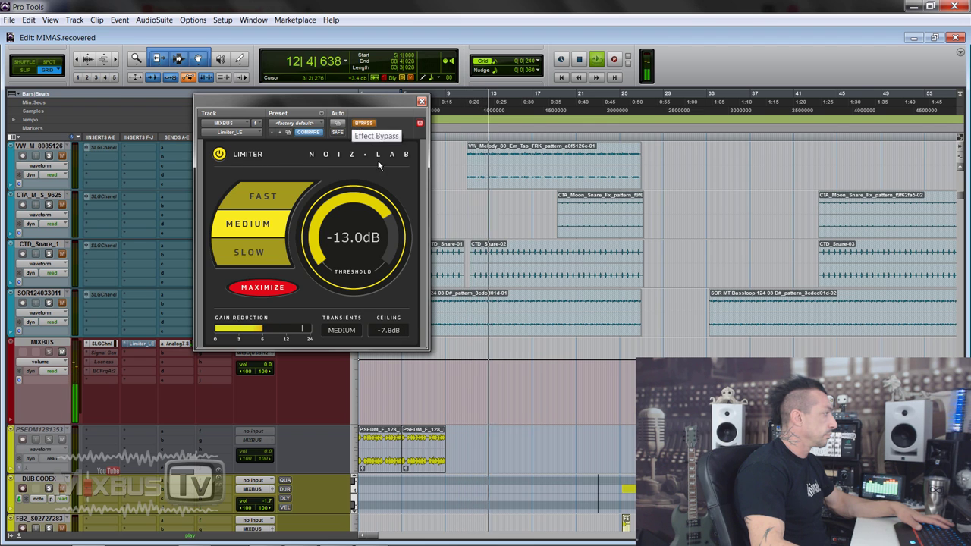
left_click(366, 124)
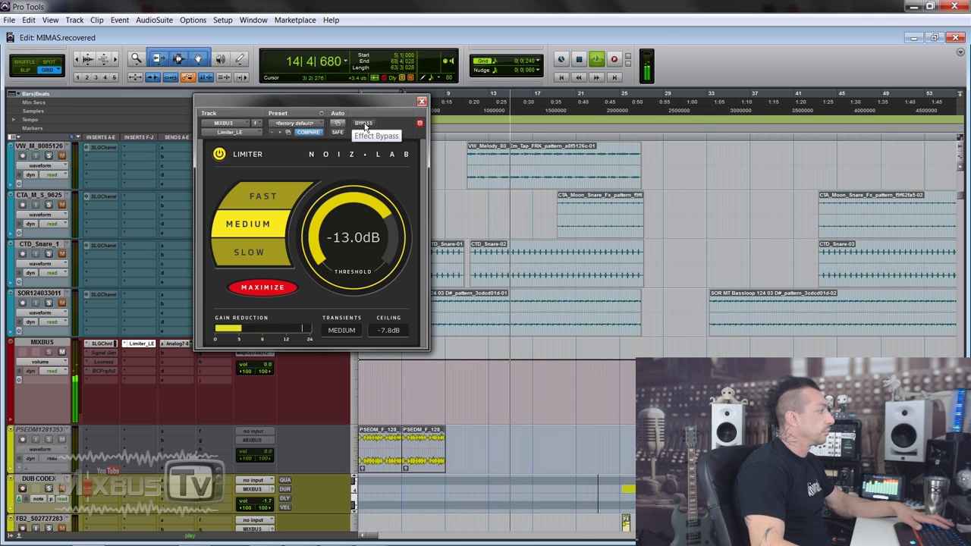
left_click(366, 125)
left_click(366, 125)
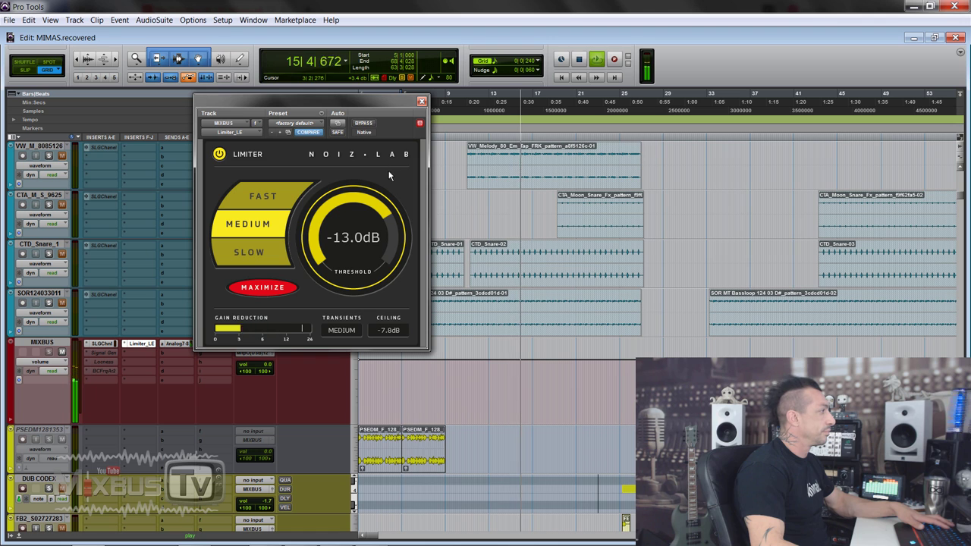
- Drop the limiter ceiling to -13.0dB, then audition it against bypass during playback
key("space")
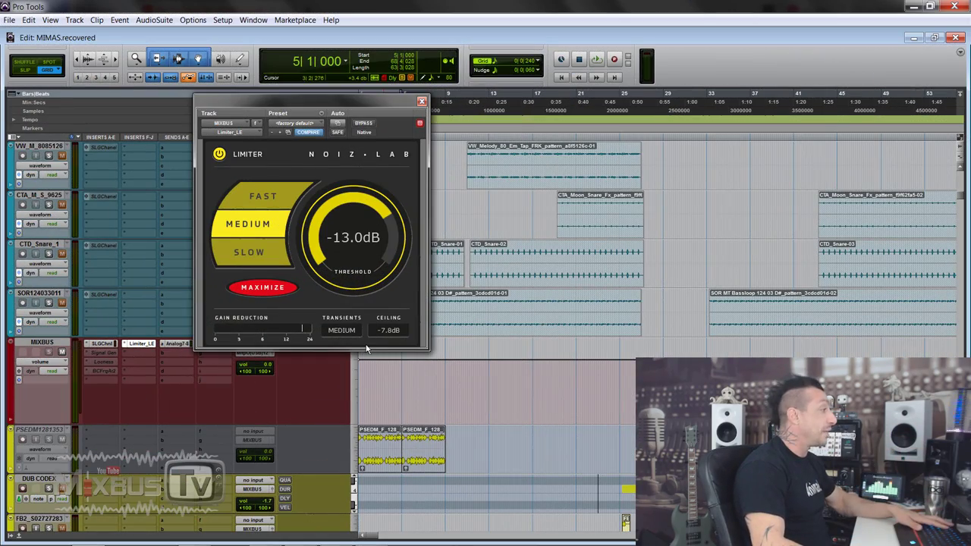
left_click_drag(388, 331, 392, 350)
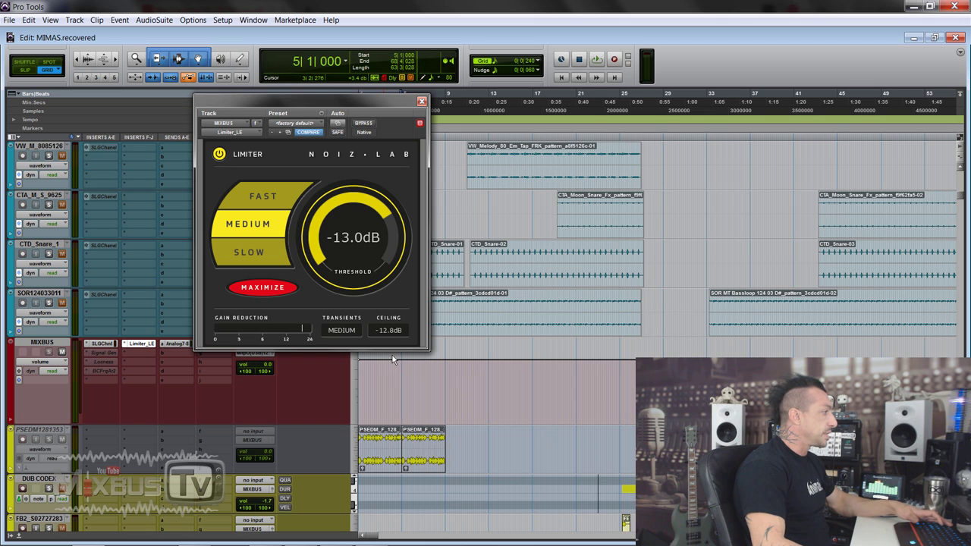
key("space")
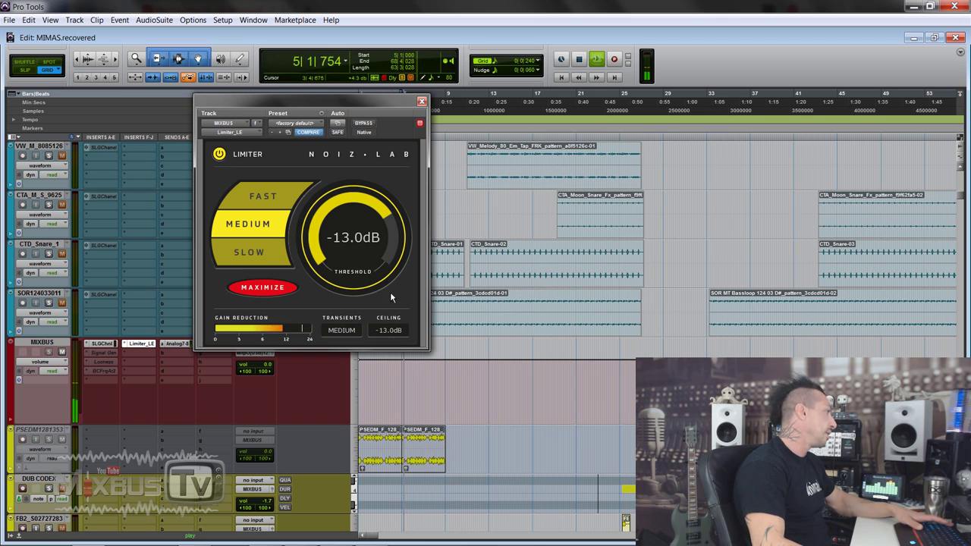
left_click(364, 123)
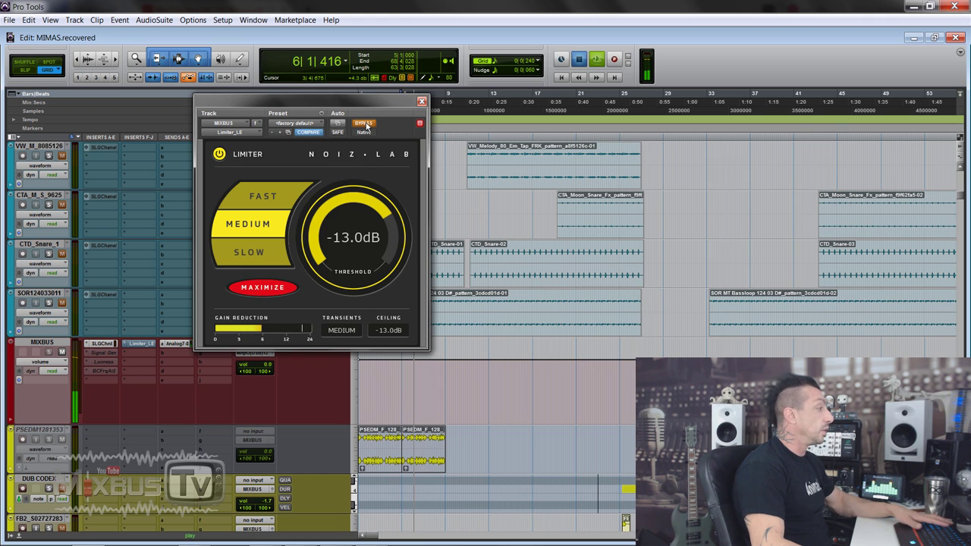
left_click(366, 124)
key("space")
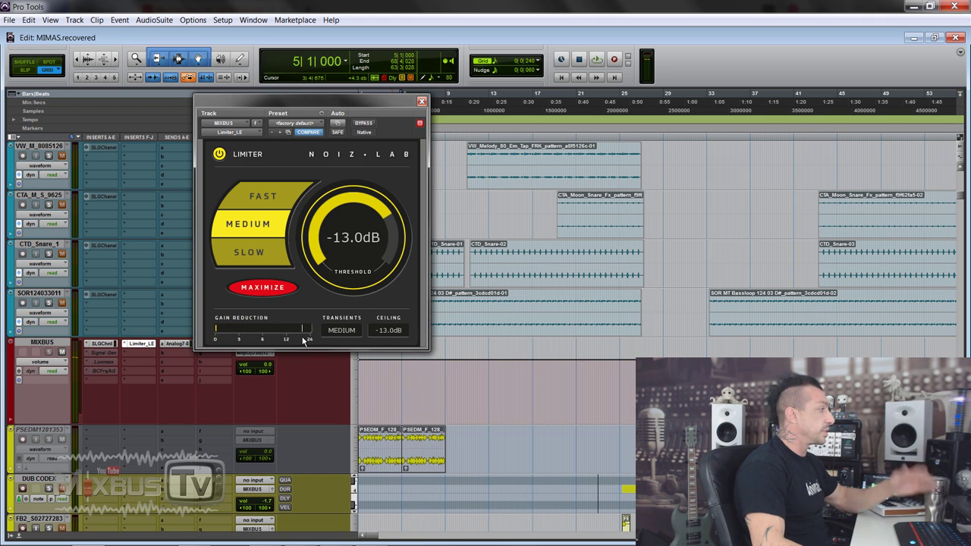